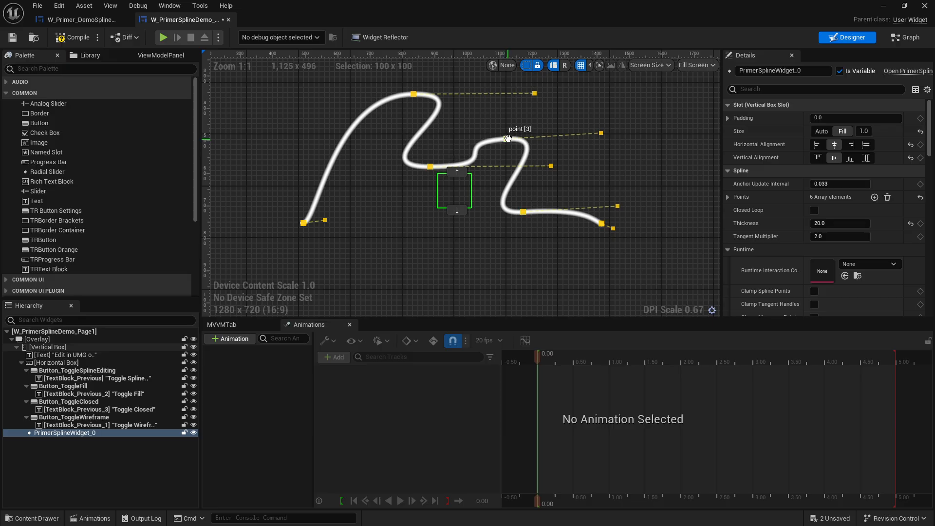
- Reposition spline points [3] and [4] before deleting both, and move point [2] outward to reshape the remaining curve
{"action": "left_click_drag", "start_coordinate": [507, 139], "coordinate": [514, 142]}
{"action": "mouse_move", "coordinate": [530, 211]}
{"action": "left_mouse_down"}
{"action": "mouse_move", "coordinate": [546, 173]}
{"action": "mouse_move", "coordinate": [537, 197]}
{"action": "left_mouse_up"}
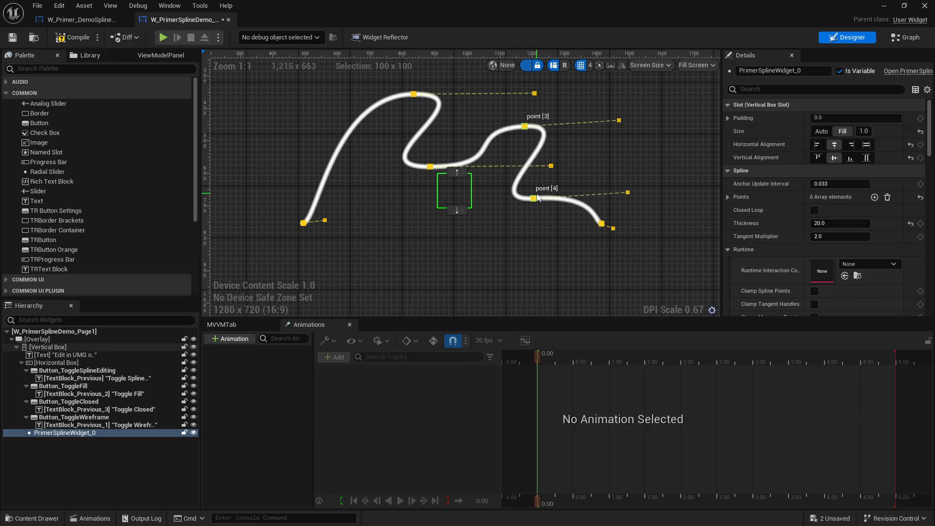
{"action": "key", "text": "Delete"}
{"action": "scroll", "coordinate": [536, 192], "scroll_direction": "down", "scroll_amount": 1}
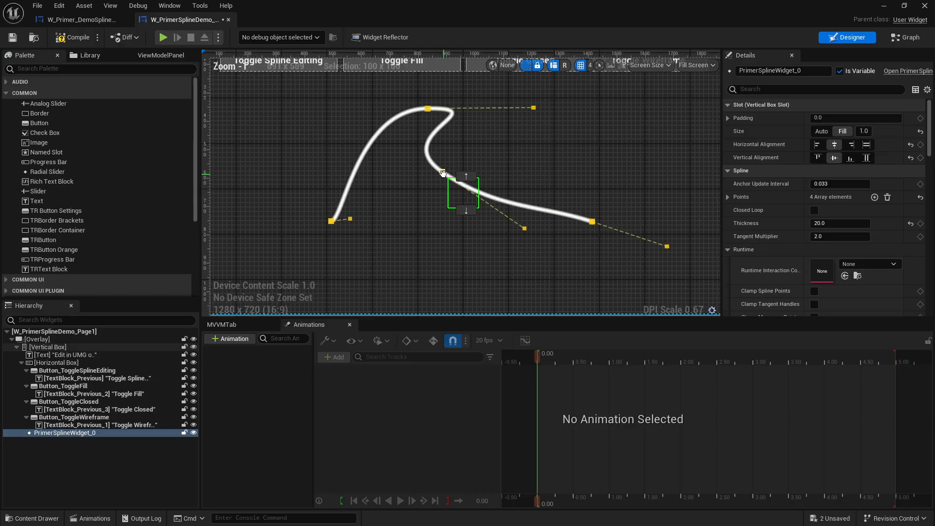
{"action": "left_click_drag", "start_coordinate": [492, 154], "coordinate": [493, 177]}
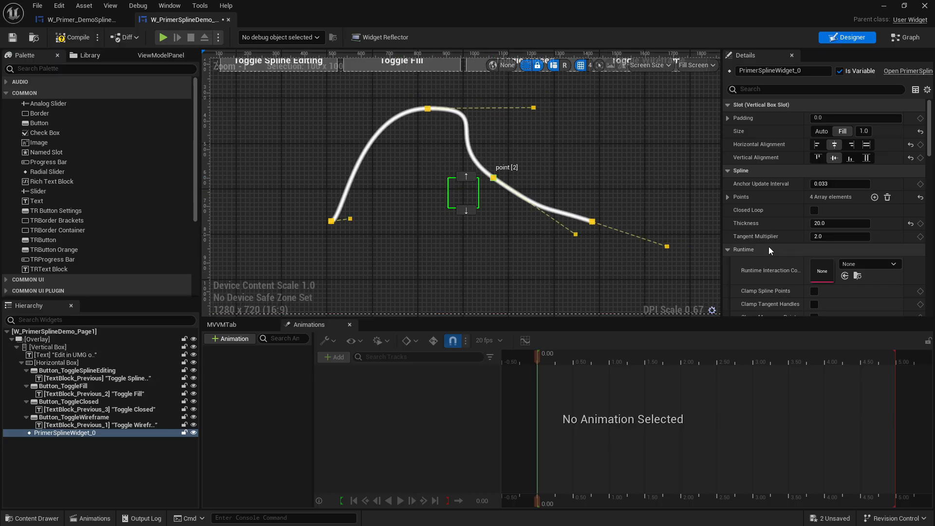
- Enable Closed Loop for the spline widget
{"action": "scroll", "coordinate": [793, 229], "scroll_direction": "down", "scroll_amount": 1}
{"action": "scroll", "coordinate": [789, 227], "scroll_direction": "down", "scroll_amount": 2}
{"action": "left_click", "coordinate": [813, 164]}
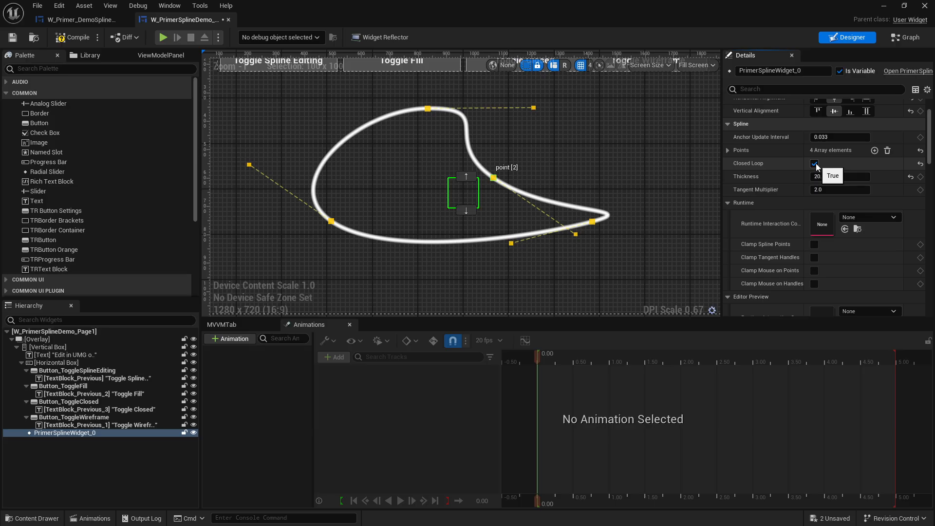
- Enable Fill Closed Spline in the spline's fill settings
{"action": "scroll", "coordinate": [785, 233], "scroll_direction": "down", "scroll_amount": 15}
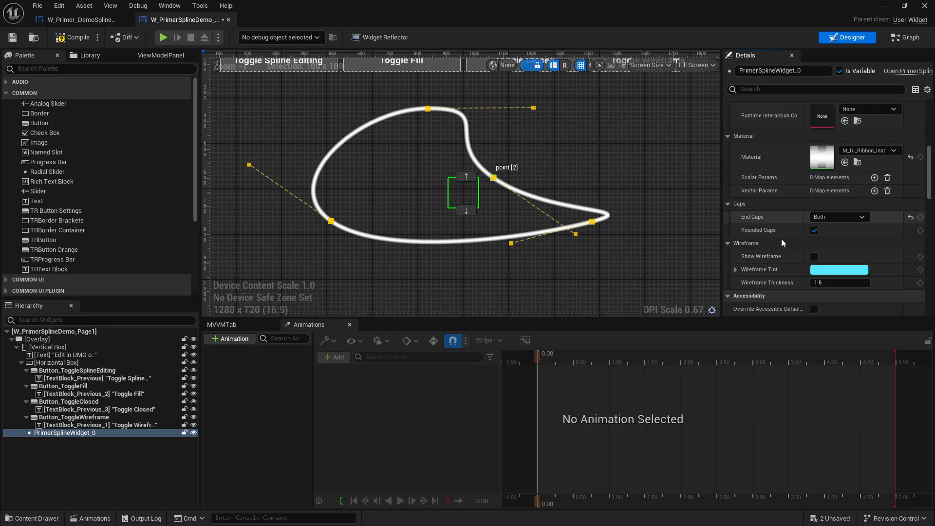
{"action": "scroll", "coordinate": [781, 243], "scroll_direction": "down", "scroll_amount": 5}
{"action": "scroll", "coordinate": [762, 254], "scroll_direction": "down", "scroll_amount": 3}
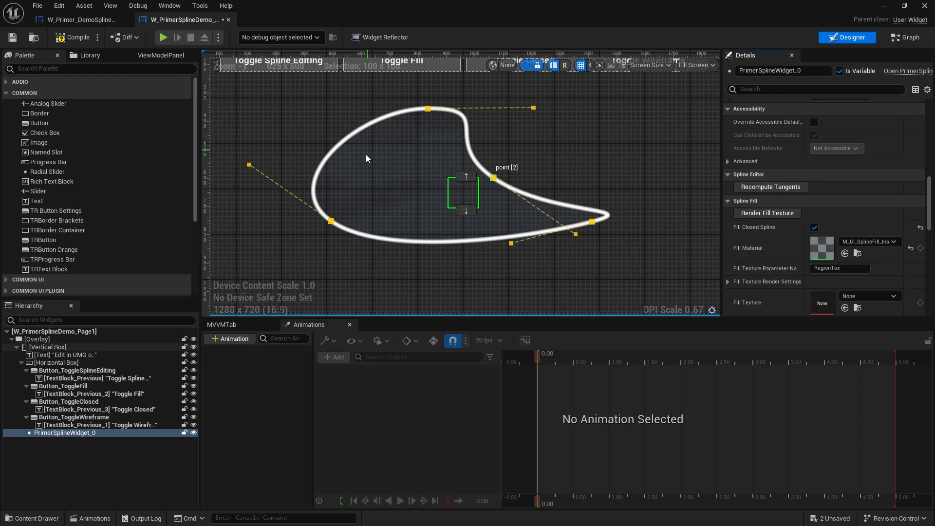
{"action": "scroll", "coordinate": [420, 186], "scroll_direction": "up", "scroll_amount": 3}
{"action": "scroll", "coordinate": [422, 186], "scroll_direction": "down", "scroll_amount": 2}
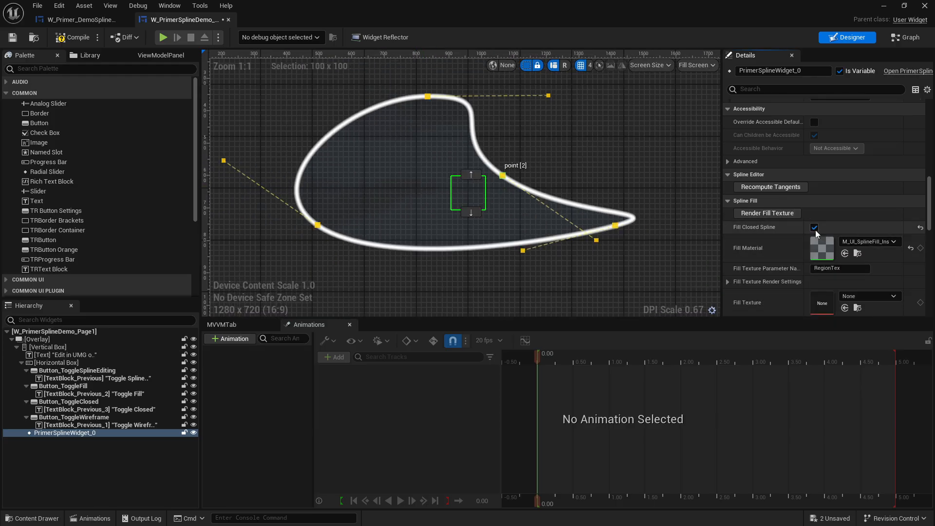
- Render the spline's fill texture, and render it again after moving point [2] outward and up
{"action": "left_click", "coordinate": [795, 215]}
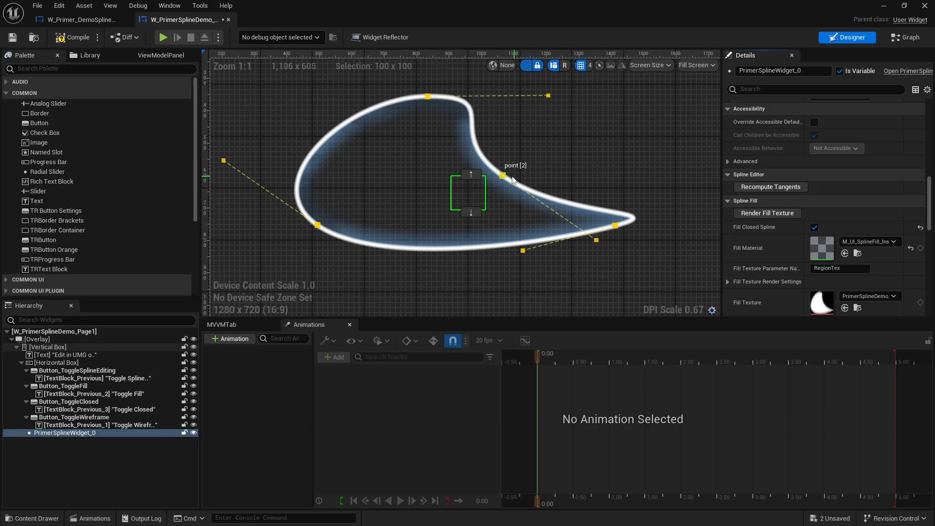
{"action": "left_click_drag", "start_coordinate": [503, 176], "coordinate": [547, 158]}
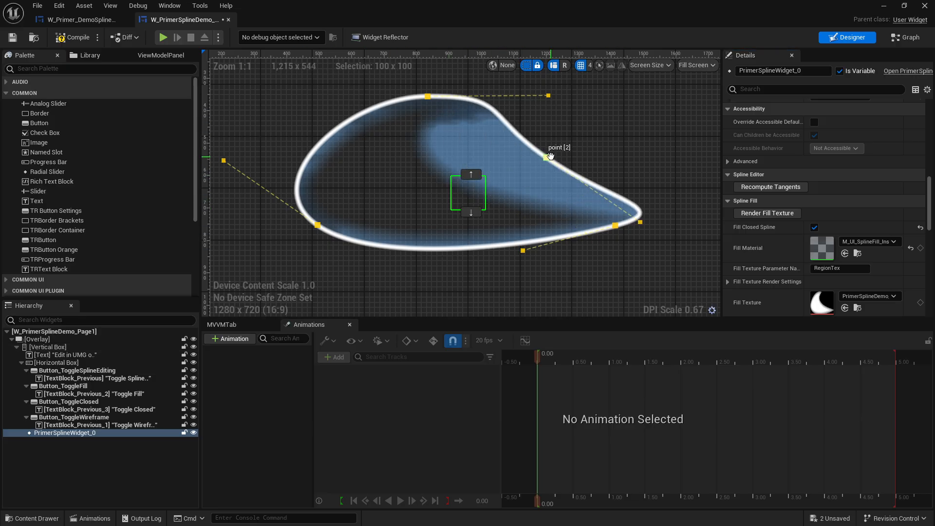
{"action": "left_click", "coordinate": [754, 213]}
- Expand the Fill Texture Render Settings and review the size, SDF spread and bake options
{"action": "scroll", "coordinate": [797, 264], "scroll_direction": "down", "scroll_amount": 2}
{"action": "left_click", "coordinate": [729, 224]}
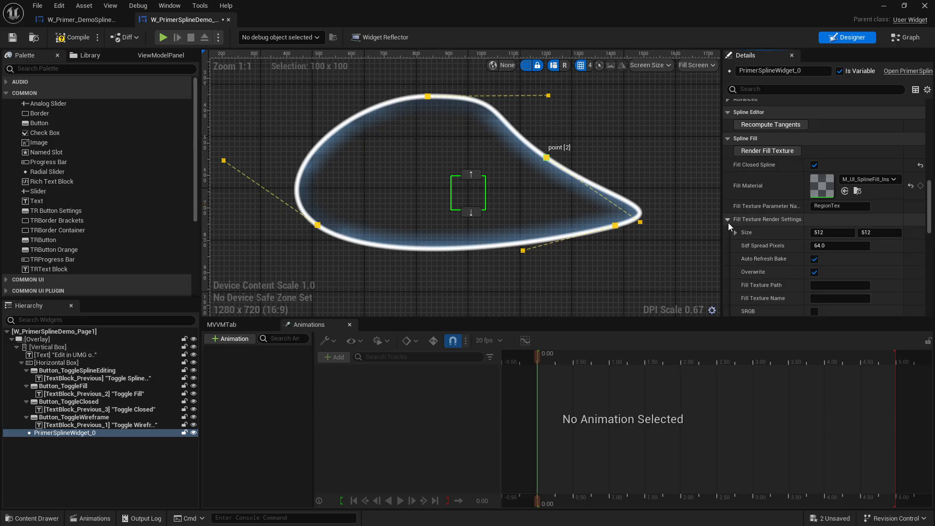
{"action": "scroll", "coordinate": [758, 229], "scroll_direction": "down", "scroll_amount": 2}
{"action": "scroll", "coordinate": [770, 218], "scroll_direction": "down", "scroll_amount": 5}
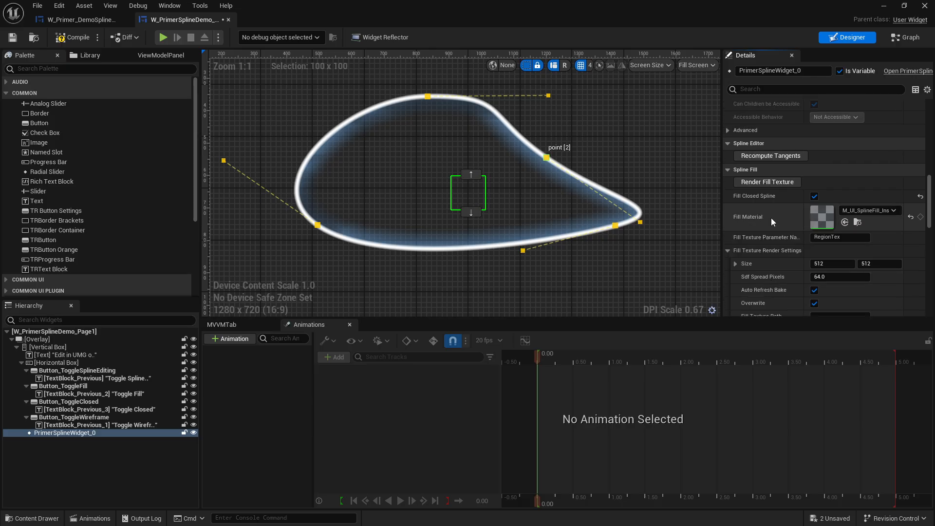
- Set the spline's material to M_UI_Spline_Dots
{"action": "scroll", "coordinate": [770, 218], "scroll_direction": "up", "scroll_amount": 2}
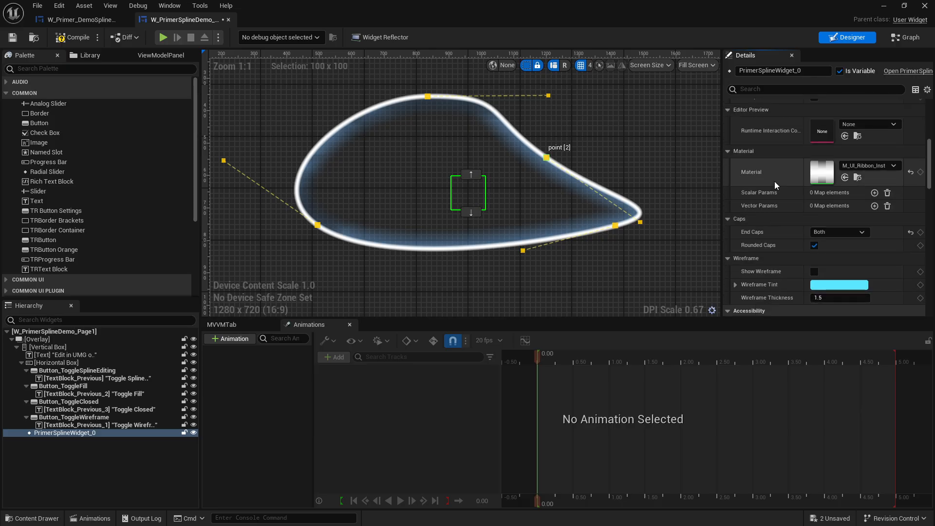
{"action": "left_click", "coordinate": [866, 166]}
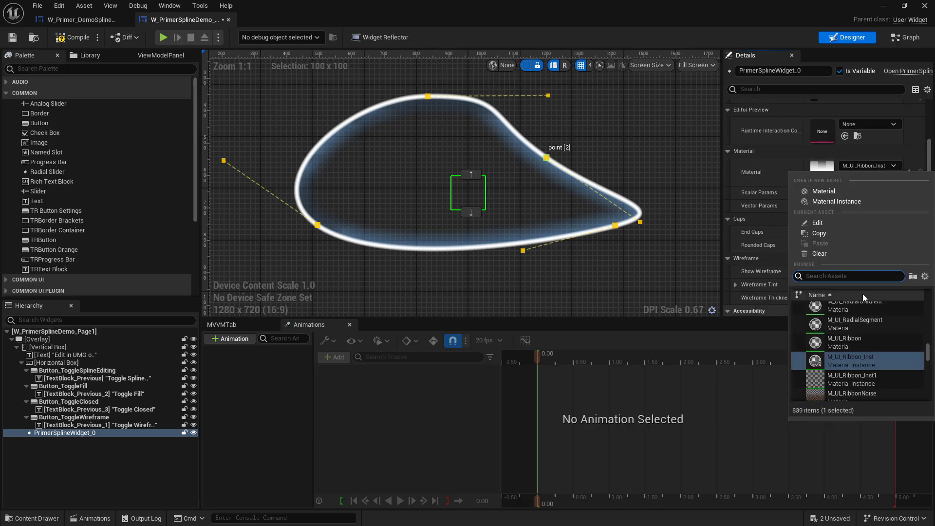
{"action": "scroll", "coordinate": [869, 340], "scroll_direction": "down", "scroll_amount": 2}
{"action": "scroll", "coordinate": [868, 359], "scroll_direction": "up", "scroll_amount": 4}
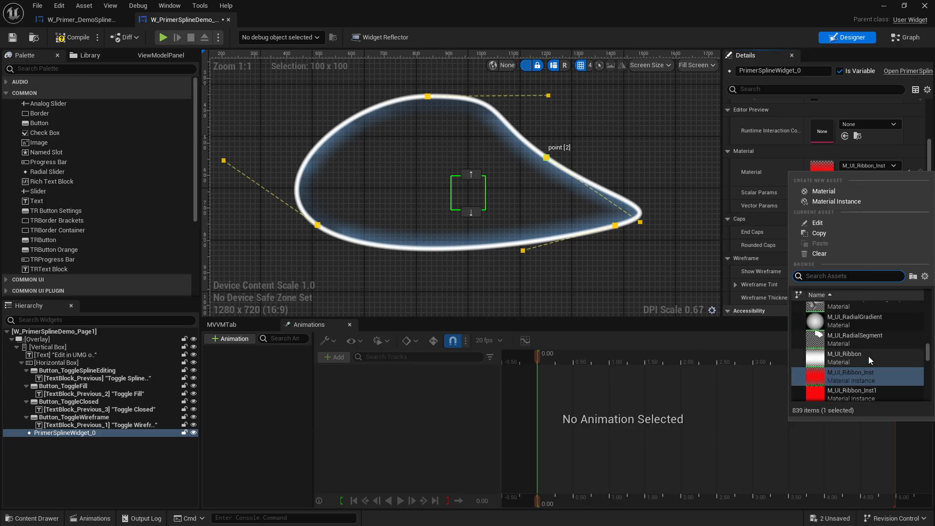
{"action": "scroll", "coordinate": [860, 360], "scroll_direction": "down", "scroll_amount": 3}
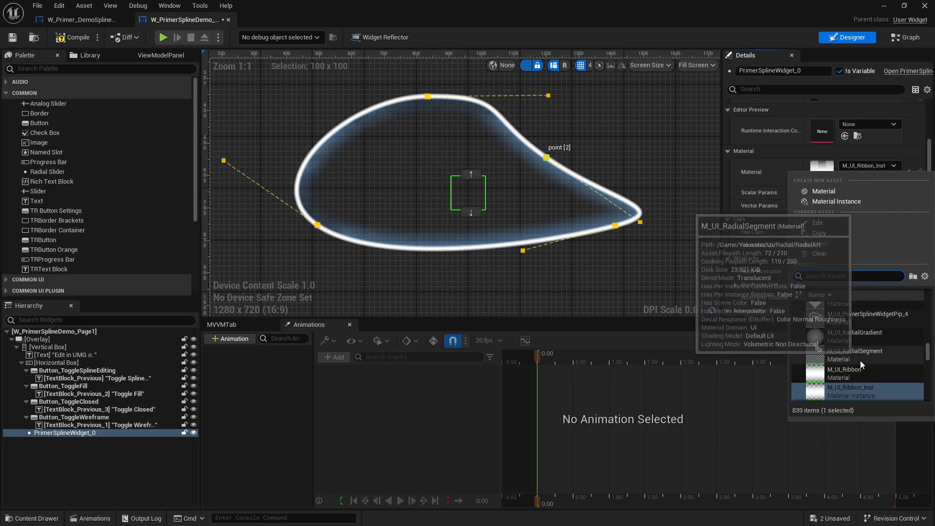
{"action": "scroll", "coordinate": [846, 349], "scroll_direction": "down", "scroll_amount": 1}
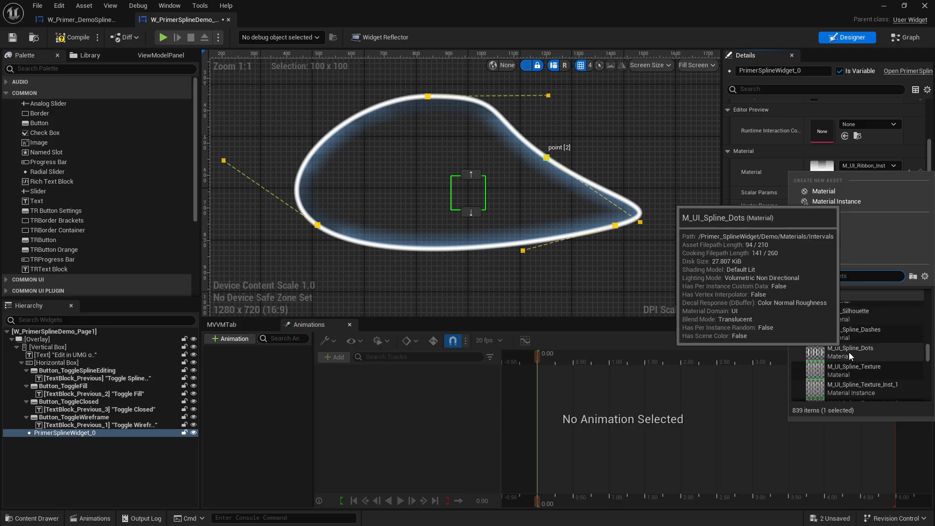
{"action": "left_click", "coordinate": [849, 353]}
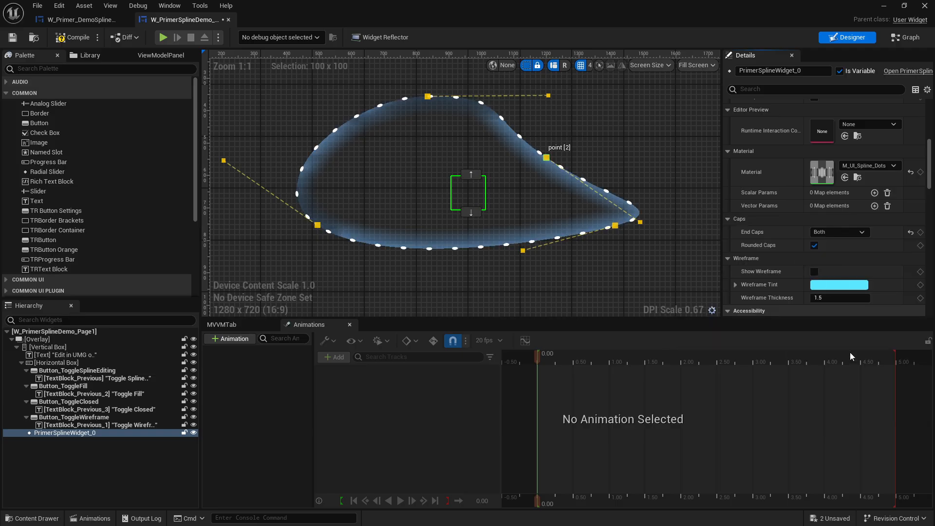
- Add a scalar parameter named Spacing to the spline material and set it to about 41.92
{"action": "left_click", "coordinate": [874, 193]}
{"action": "left_click", "coordinate": [772, 203]}
{"action": "type", "text": "Spac"}
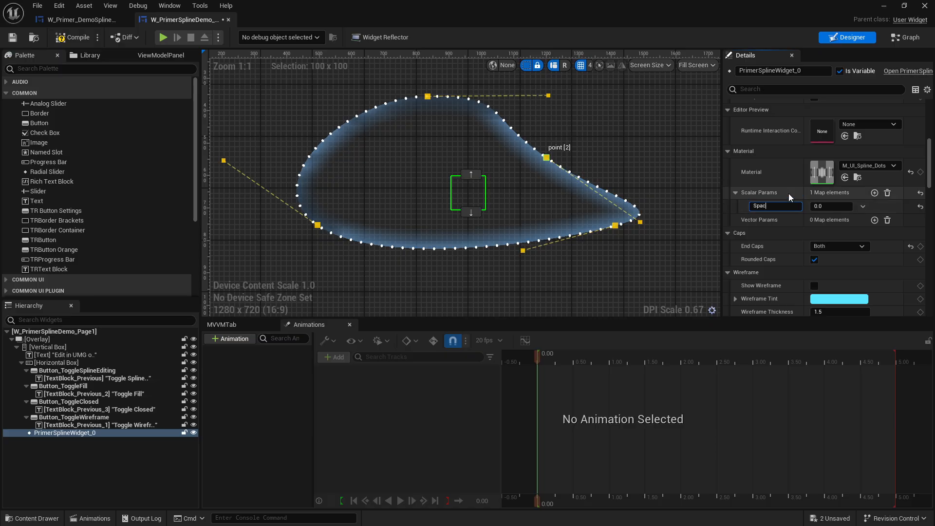
{"action": "type", "text": "ing"}
{"action": "key", "text": "Return"}
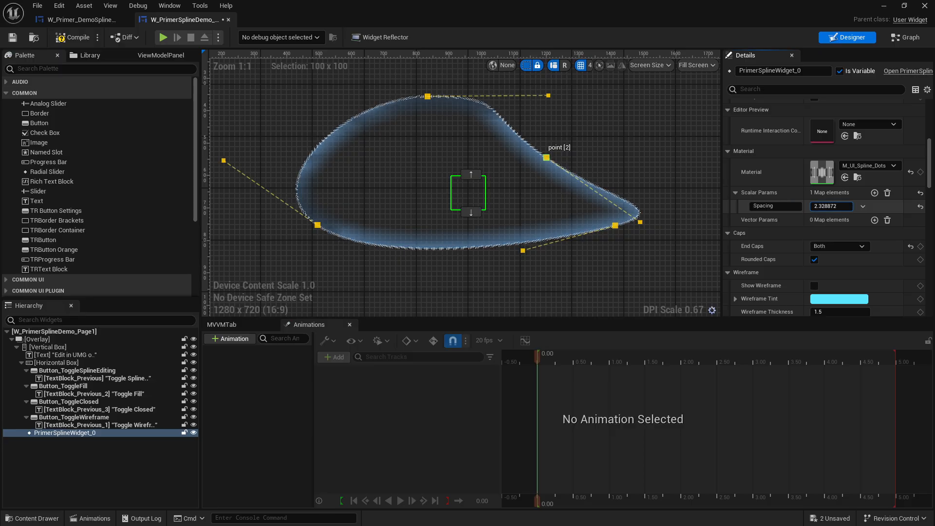
{"action": "left_click_drag", "start_coordinate": [832, 206], "coordinate": [867, 206]}
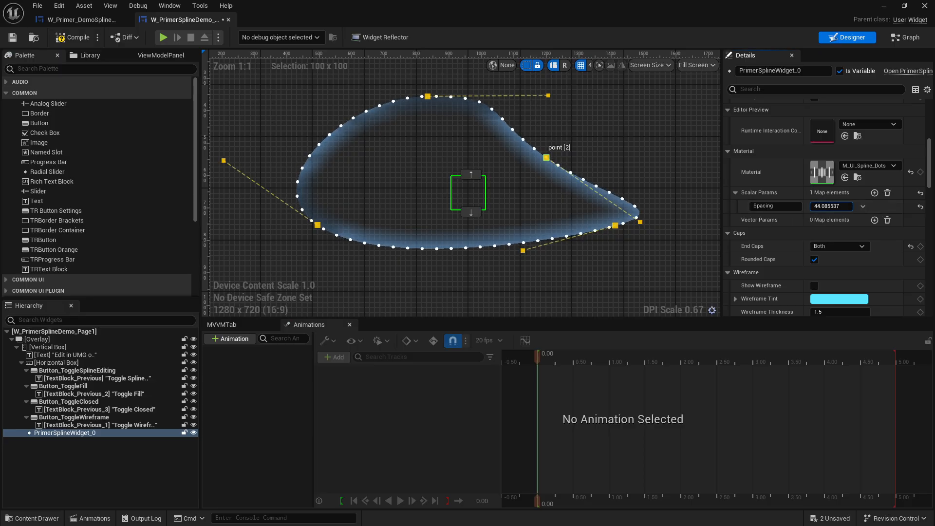
- Change the spline's material to M_UI_Spline_Texture and move point [2] outward and partway back to reshape the loop
{"action": "left_click_drag", "start_coordinate": [545, 155], "coordinate": [611, 141]}
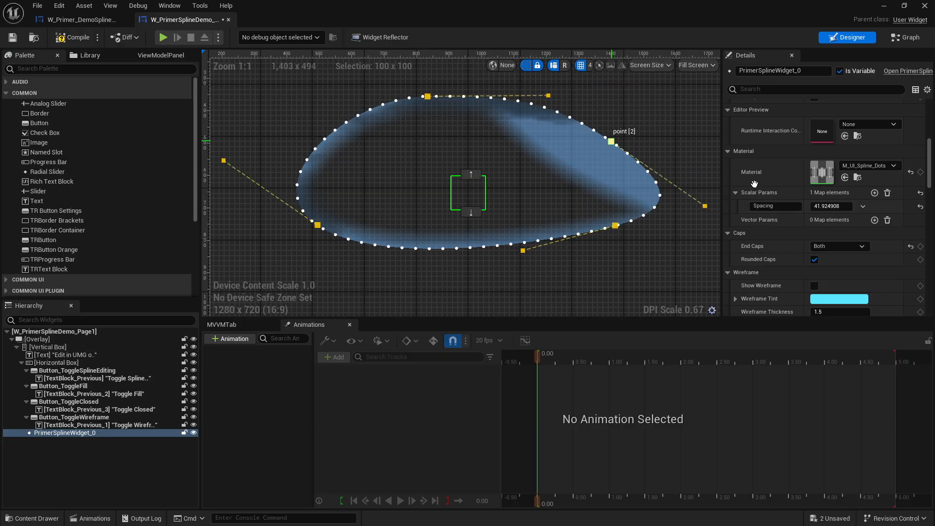
{"action": "left_click", "coordinate": [860, 168]}
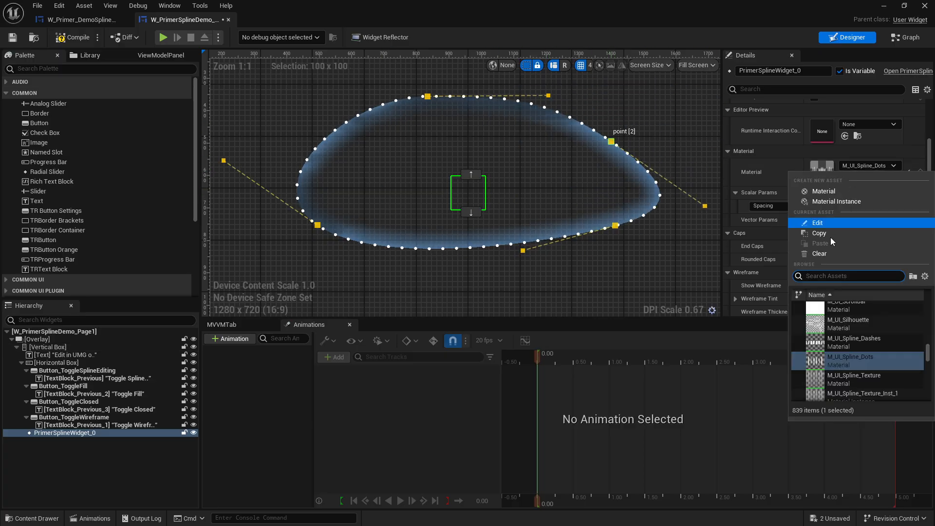
{"action": "left_click", "coordinate": [862, 379]}
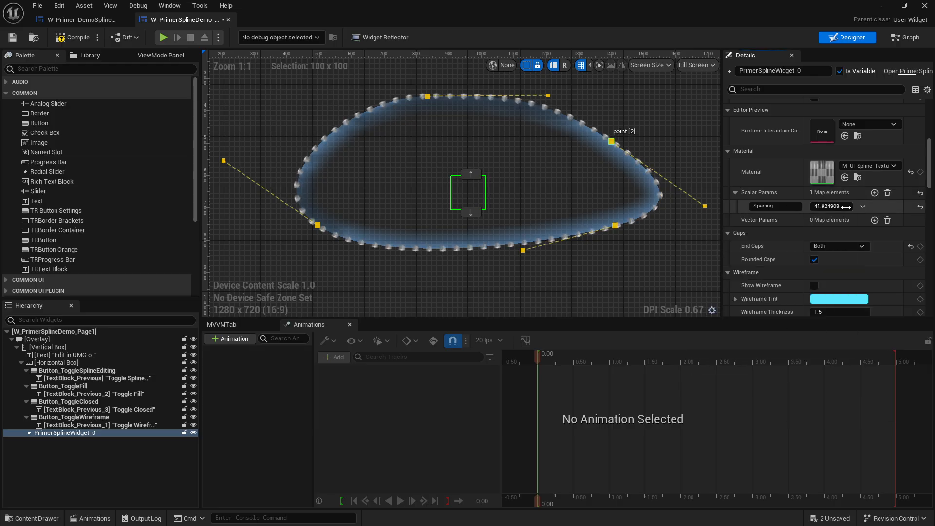
{"action": "left_click_drag", "start_coordinate": [612, 142], "coordinate": [578, 156]}
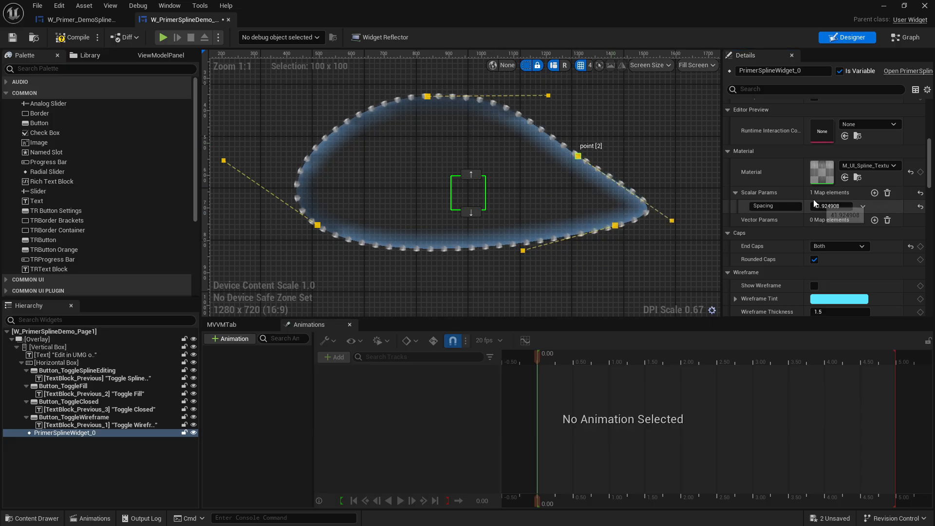
- Increase the spline's Thickness to about 70.22
{"action": "scroll", "coordinate": [791, 191], "scroll_direction": "up", "scroll_amount": 5}
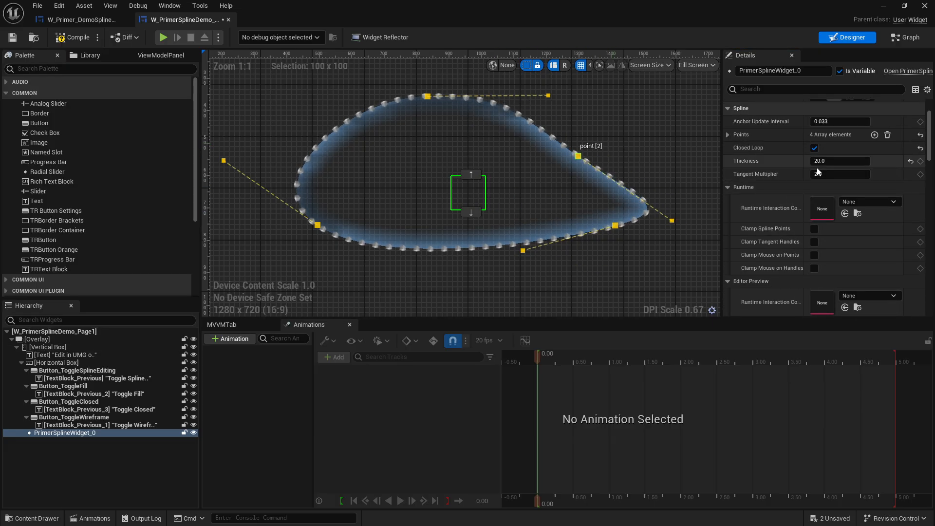
{"action": "left_click_drag", "start_coordinate": [839, 161], "coordinate": [872, 161]}
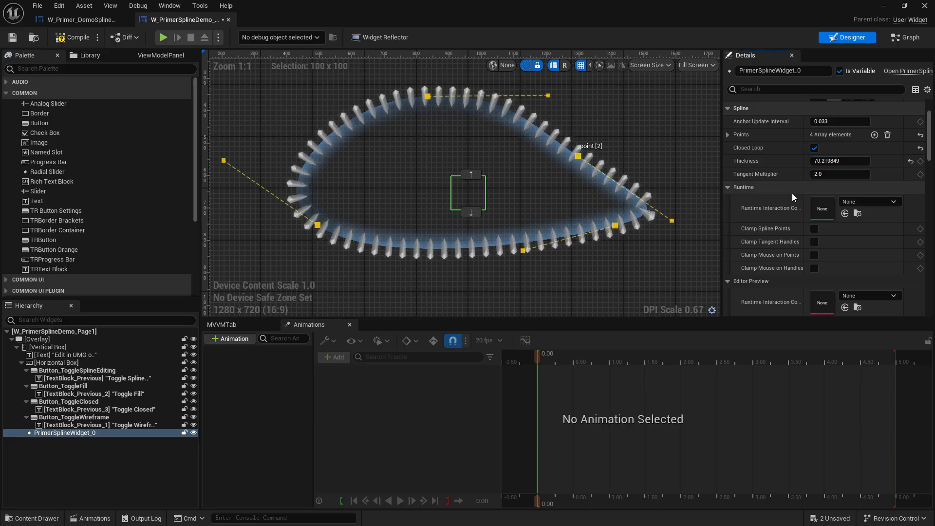
- Add a scalar parameter named Size set to about 1.03, and raise Spacing to about 75.34
{"action": "scroll", "coordinate": [779, 210], "scroll_direction": "down", "scroll_amount": 5}
{"action": "left_click", "coordinate": [874, 239]}
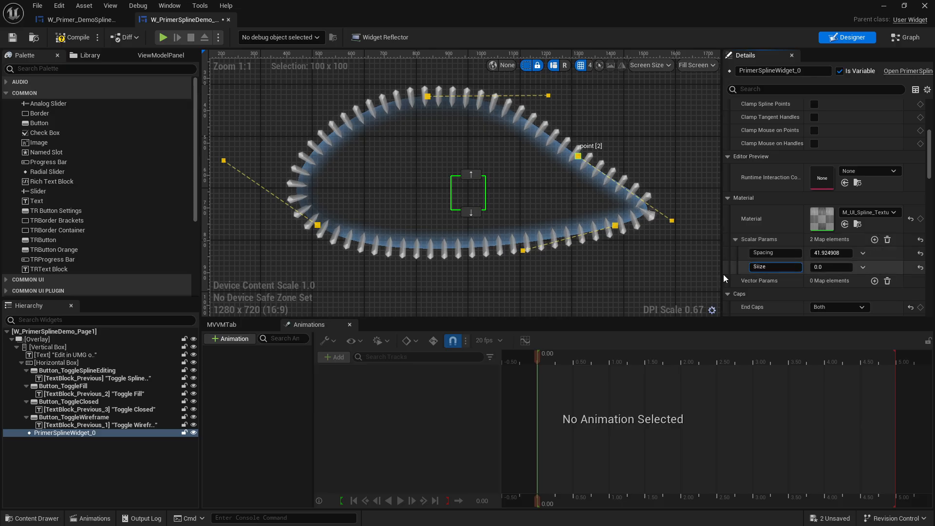
{"action": "type", "text": "Siize"}
{"action": "key", "text": "Left"}
{"action": "key", "text": "Left"}
{"action": "key", "text": "BackSpace"}
{"action": "key", "text": "Return"}
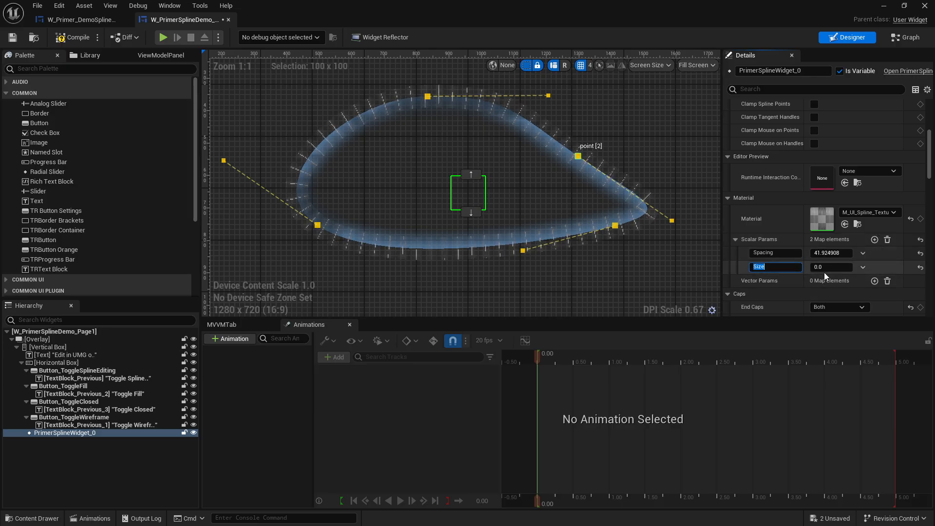
{"action": "mouse_move", "coordinate": [831, 267]}
{"action": "left_mouse_down"}
{"action": "mouse_move", "coordinate": [862, 267]}
{"action": "mouse_move", "coordinate": [838, 267]}
{"action": "mouse_move", "coordinate": [835, 253]}
{"action": "mouse_move", "coordinate": [857, 253]}
{"action": "mouse_move", "coordinate": [842, 253]}
{"action": "left_mouse_up"}
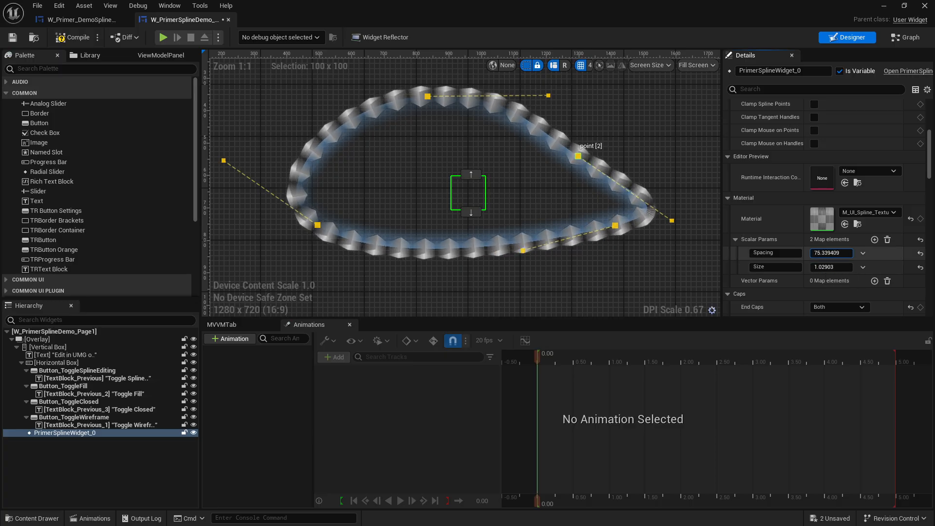
- Set the spline's material to M_UI_Spline_Texture_Inst_1
{"action": "left_click", "coordinate": [849, 214]}
{"action": "scroll", "coordinate": [867, 395], "scroll_direction": "down", "scroll_amount": 1}
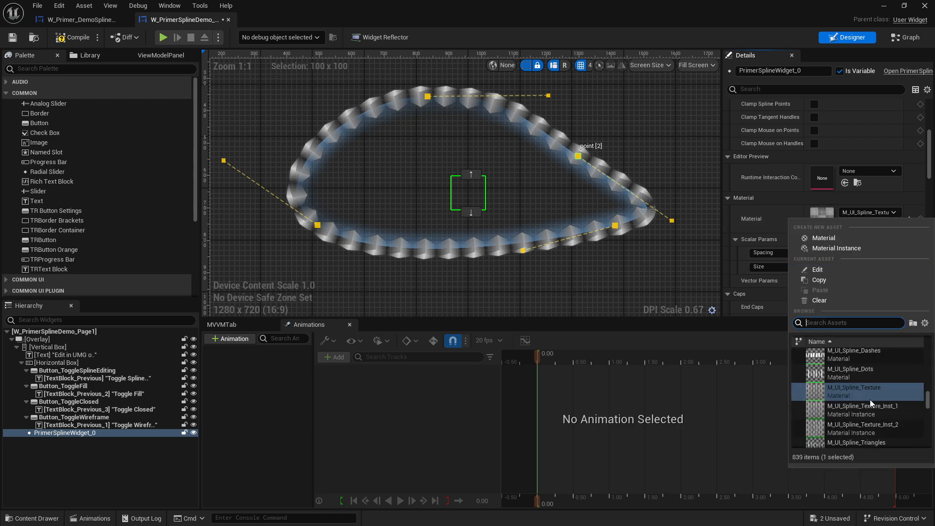
{"action": "left_click", "coordinate": [880, 410]}
- Set the spline's material to M_UI_Spline_Texture_Inst_2 and adjust Spacing to about 82.76 and Size to about 0.96
{"action": "left_click", "coordinate": [869, 213]}
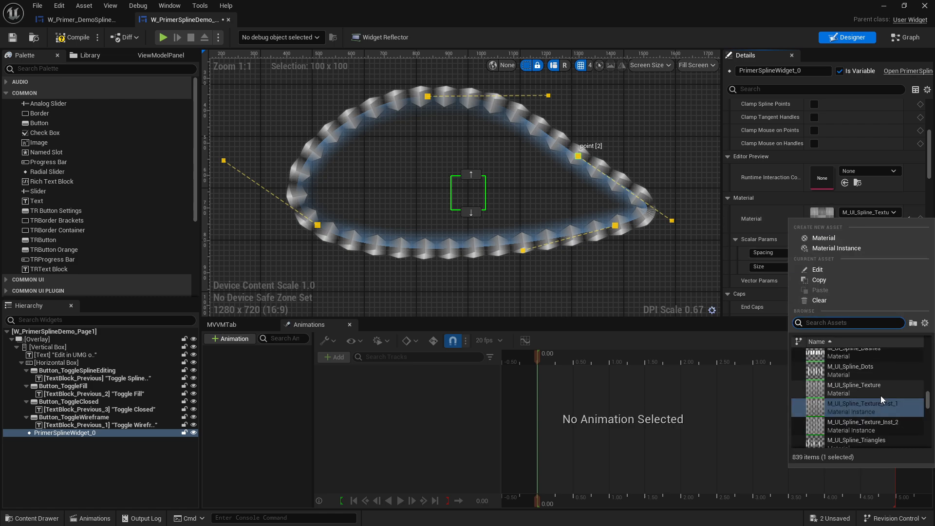
{"action": "left_click", "coordinate": [893, 424]}
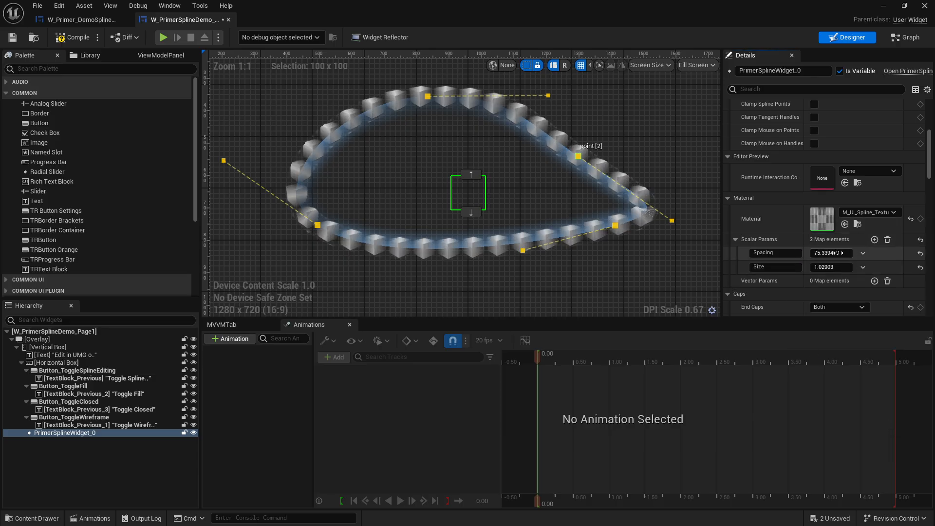
{"action": "left_click_drag", "start_coordinate": [831, 252], "coordinate": [852, 267]}
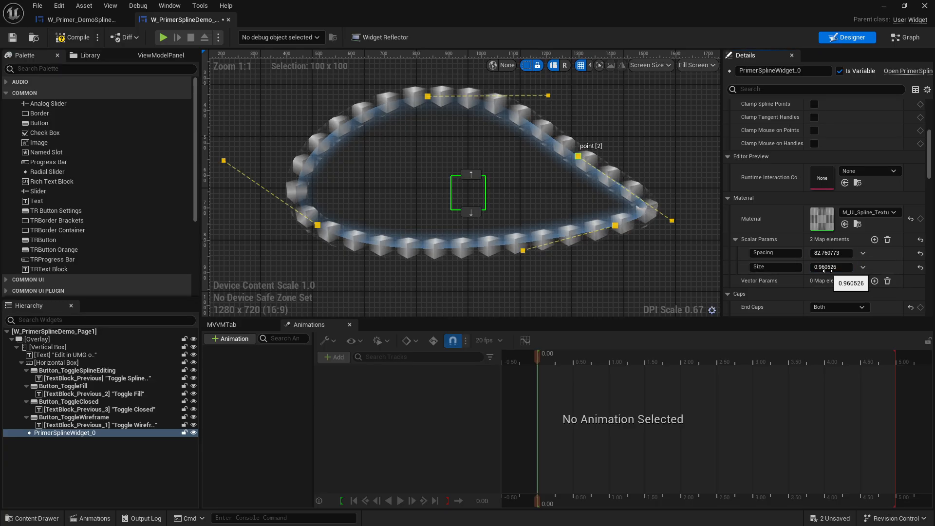
- Change the spline's material to M_UI_Spline_Dashes
{"action": "left_click", "coordinate": [871, 212]}
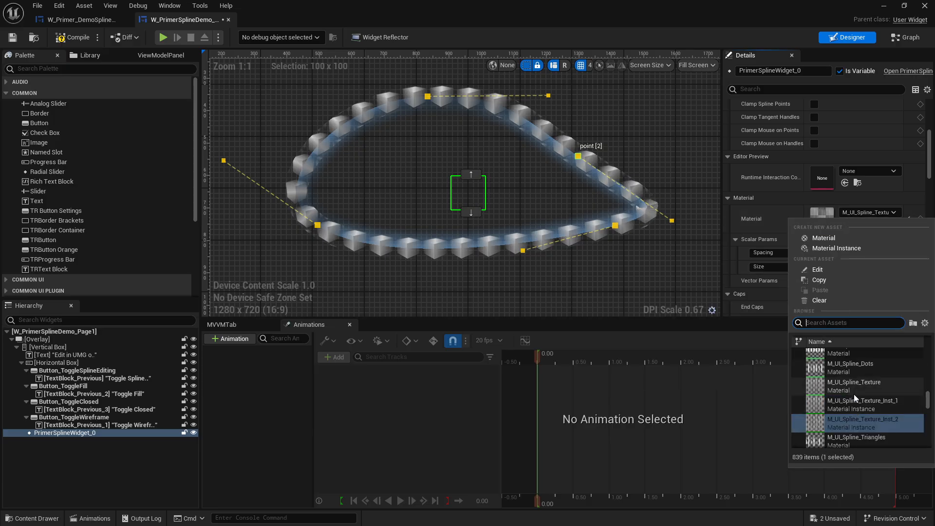
{"action": "scroll", "coordinate": [854, 393], "scroll_direction": "up", "scroll_amount": 3}
{"action": "left_click", "coordinate": [854, 394]}
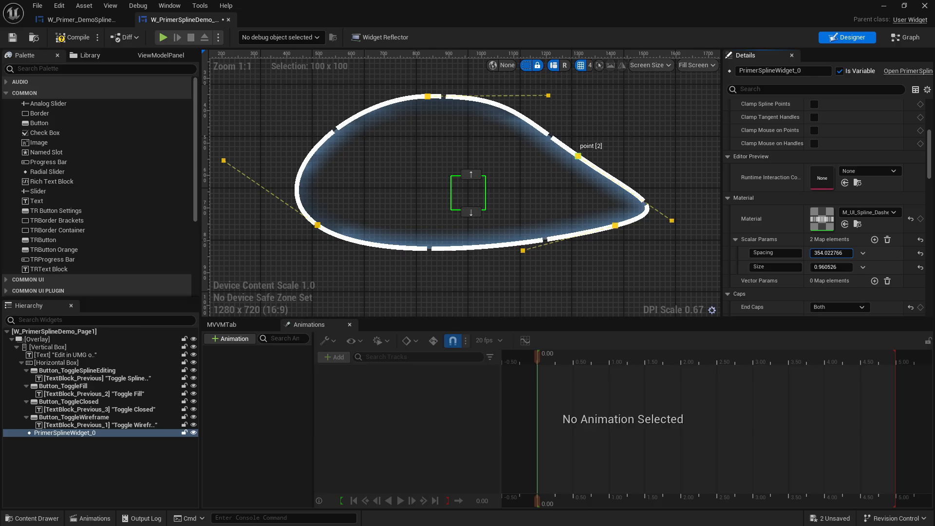
- Set the dashed spline's Spacing to about 57.72 and Size to about 0.45, and its Thickness to about 33
{"action": "left_click_drag", "start_coordinate": [830, 267], "coordinate": [811, 254]}
{"action": "scroll", "coordinate": [808, 228], "scroll_direction": "up", "scroll_amount": 5}
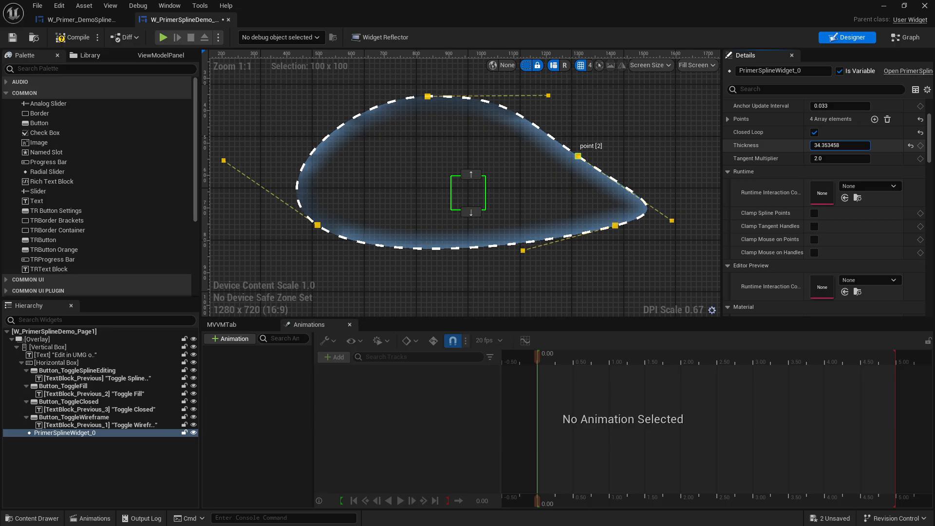
- Try M_UI_SplineFill_Inst1 as the closed spline's fill material and replace it with M_UI_SplineFill_Inst2
{"action": "scroll", "coordinate": [799, 273], "scroll_direction": "down", "scroll_amount": 10}
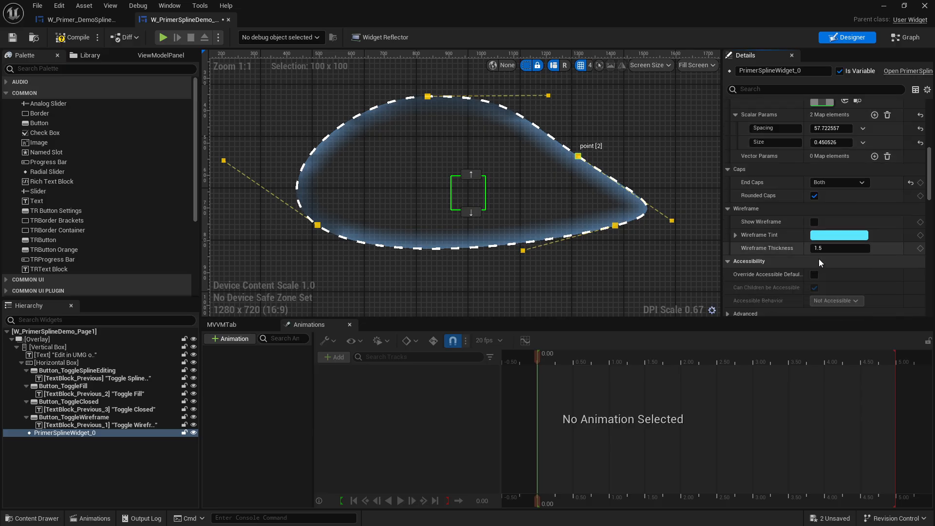
{"action": "scroll", "coordinate": [819, 259], "scroll_direction": "down", "scroll_amount": 7}
{"action": "left_click", "coordinate": [866, 238]}
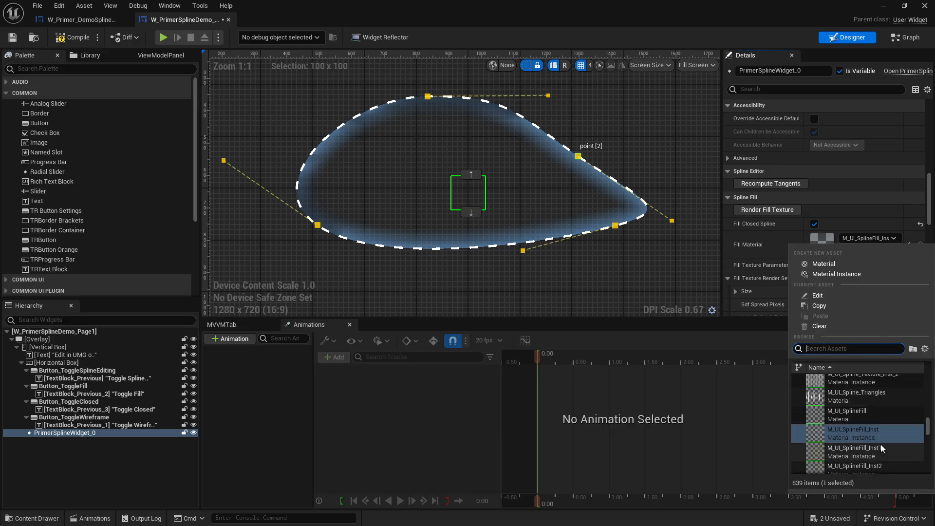
{"action": "left_click", "coordinate": [880, 446]}
{"action": "left_click", "coordinate": [867, 238]}
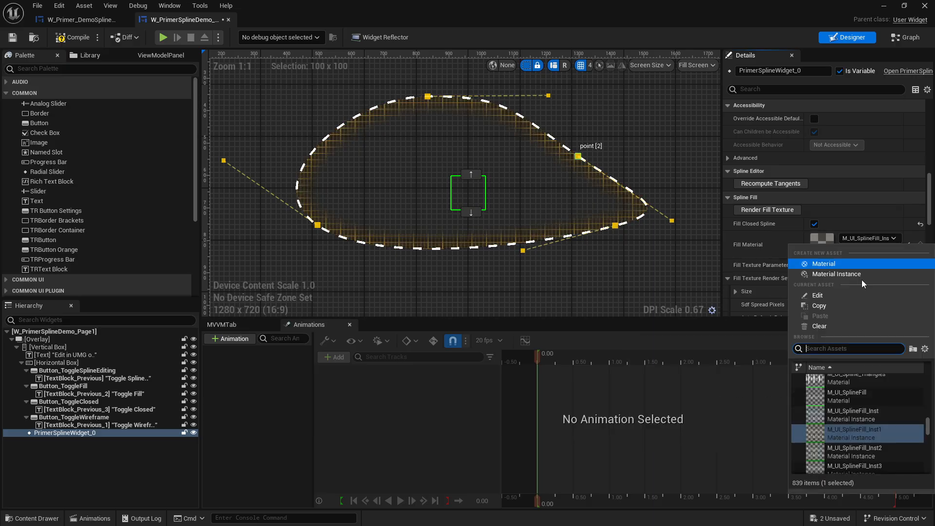
{"action": "left_click", "coordinate": [883, 449]}
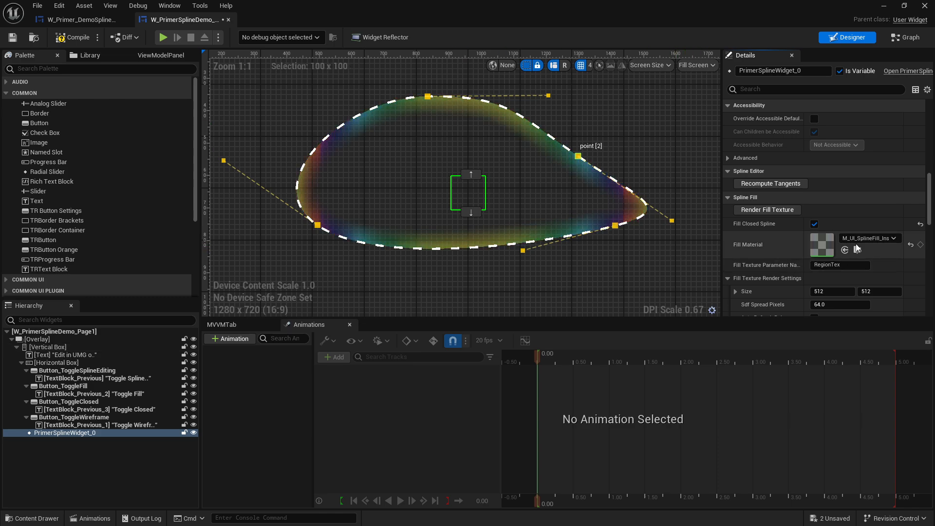
- Disable Fill Closed Spline and reset the spline's line material to its default
{"action": "left_click", "coordinate": [814, 225]}
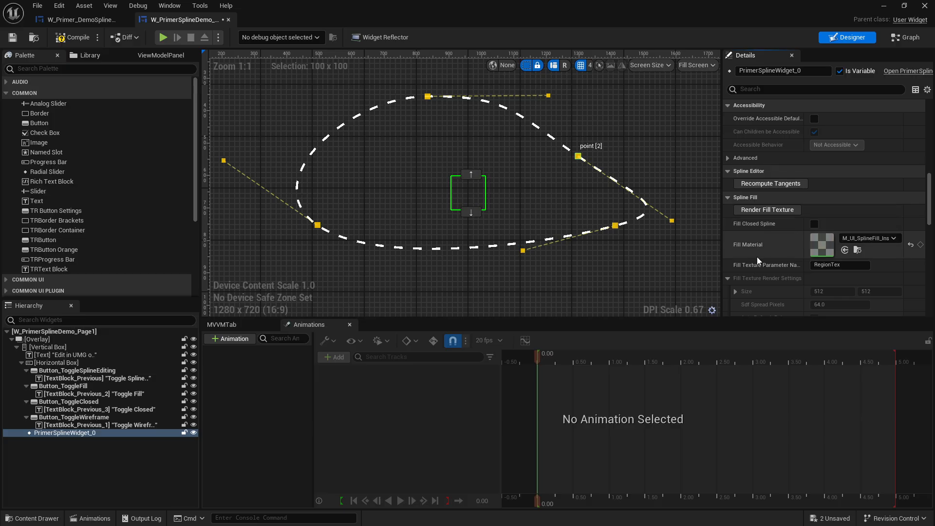
{"action": "scroll", "coordinate": [757, 257], "scroll_direction": "down", "scroll_amount": 5}
{"action": "scroll", "coordinate": [778, 245], "scroll_direction": "up", "scroll_amount": 1}
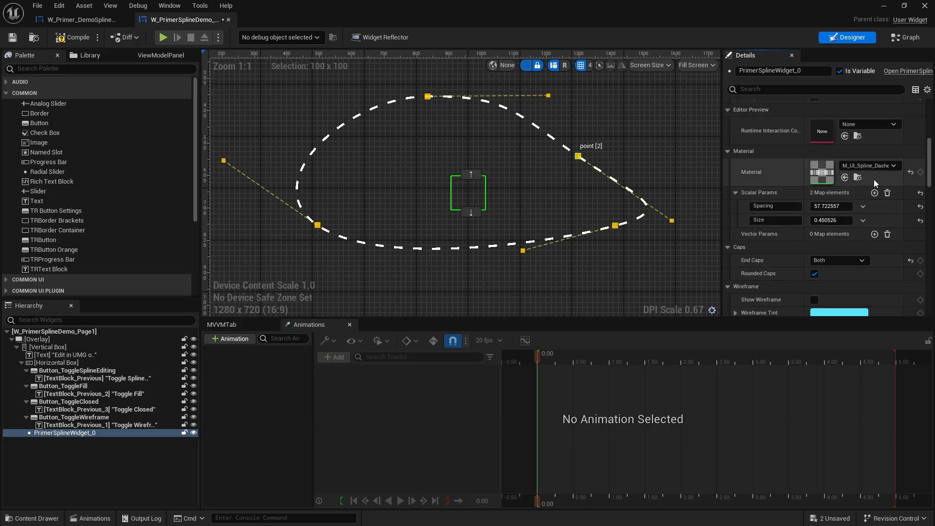
{"action": "left_click", "coordinate": [911, 173]}
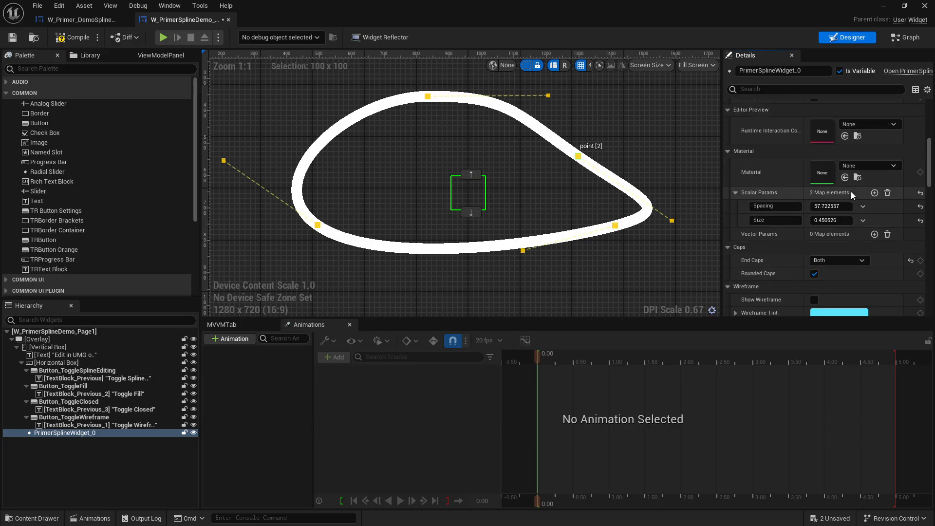
- Assign M_UI_Ribbon_Inst from the plugin's Demo/Materials folder as the spline's material and deselect the spline
{"action": "left_click", "coordinate": [866, 168]}
{"action": "left_click", "coordinate": [861, 170]}
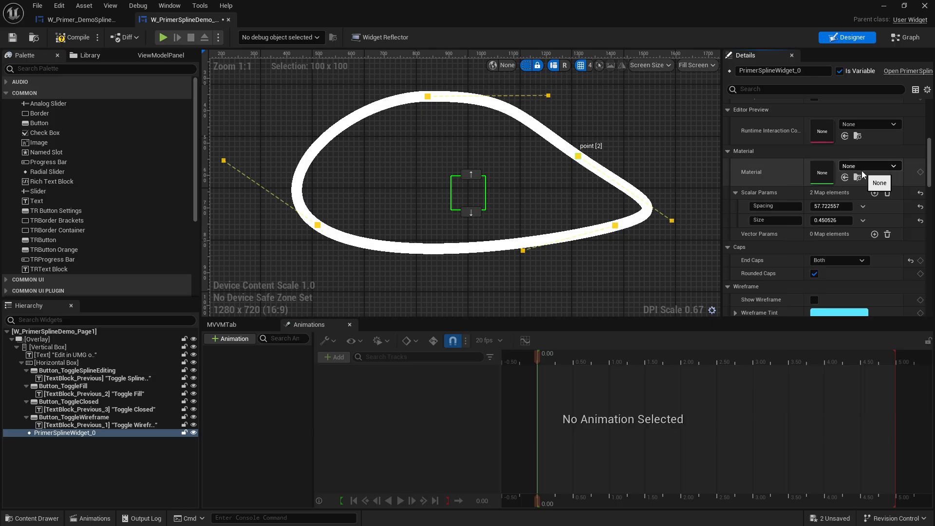
{"action": "left_click", "coordinate": [861, 171]}
{"action": "left_click", "coordinate": [857, 165]}
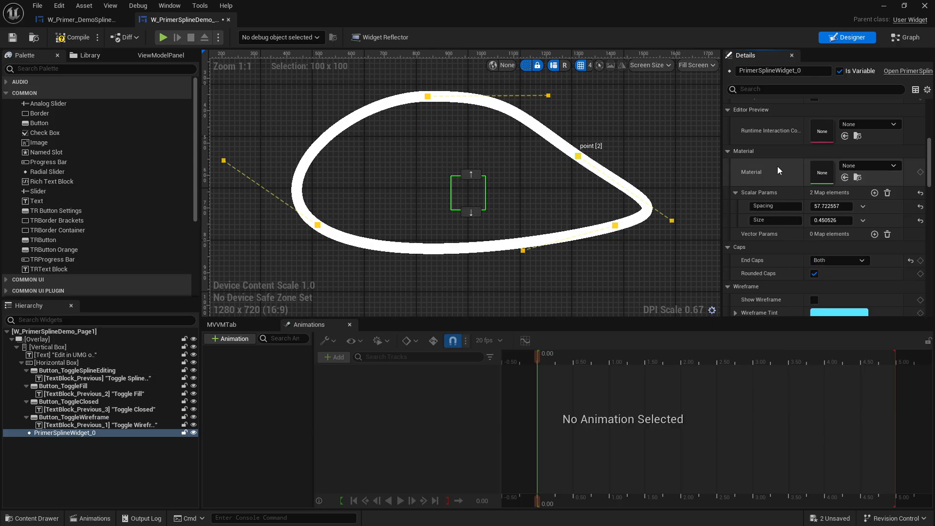
{"action": "left_click", "coordinate": [39, 38]}
{"action": "left_click", "coordinate": [58, 356]}
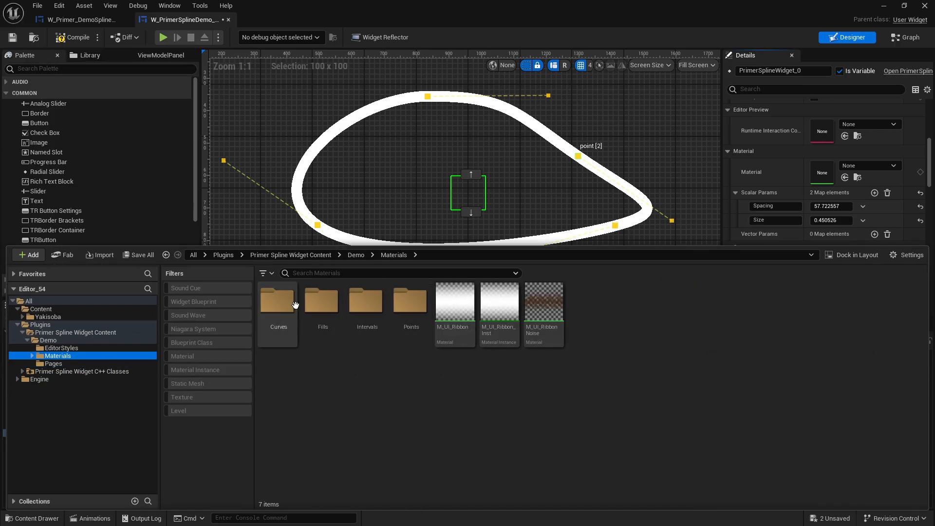
{"action": "left_click", "coordinate": [494, 313]}
{"action": "right_click_drag", "start_coordinate": [593, 187], "coordinate": [579, 183]}
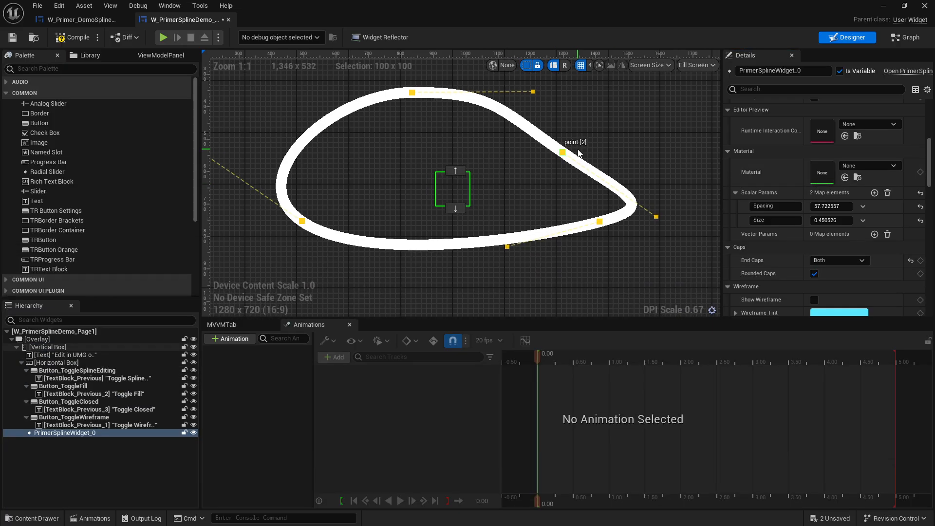
{"action": "left_click", "coordinate": [845, 178]}
{"action": "left_click", "coordinate": [669, 276]}
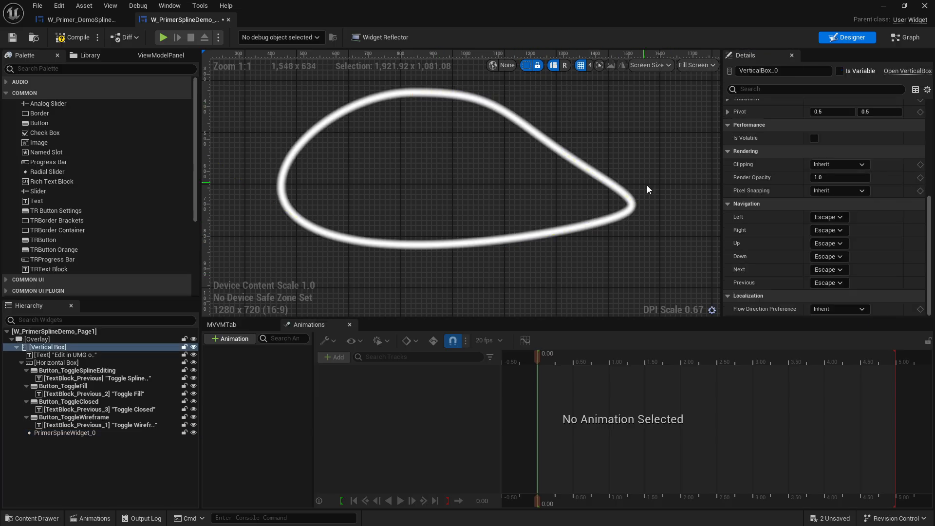
- Reselect PrimerSplineWidget_0 and set its Runtime interaction config to DA_SplineInteractionData
{"action": "left_click", "coordinate": [84, 433]}
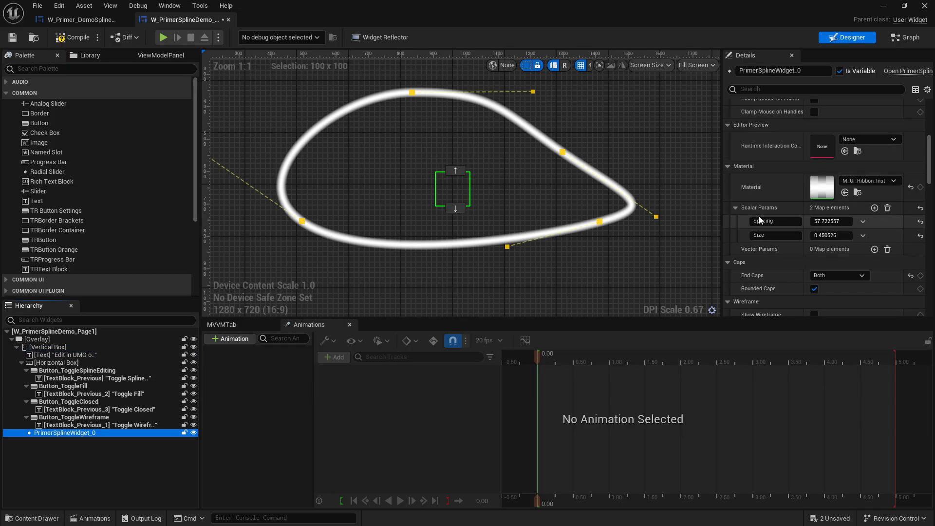
{"action": "scroll", "coordinate": [758, 215], "scroll_direction": "up", "scroll_amount": 6}
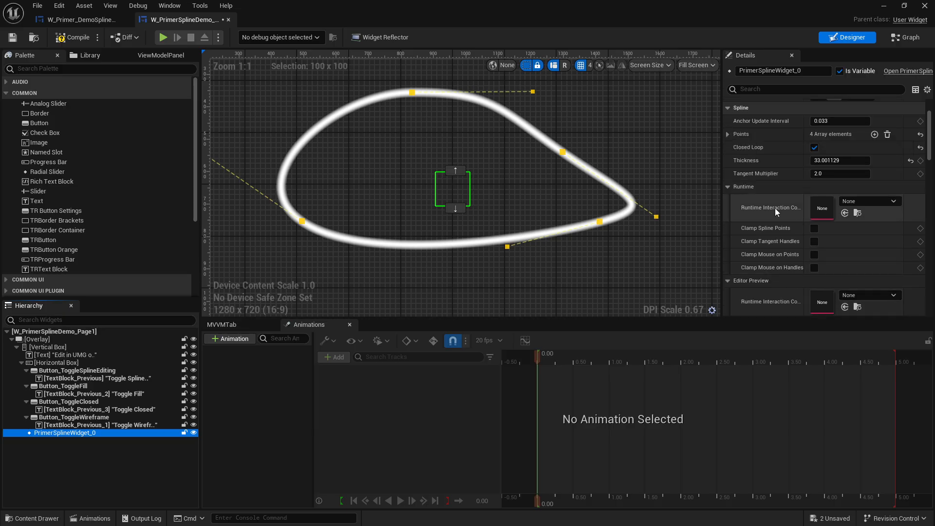
{"action": "left_click", "coordinate": [867, 200]}
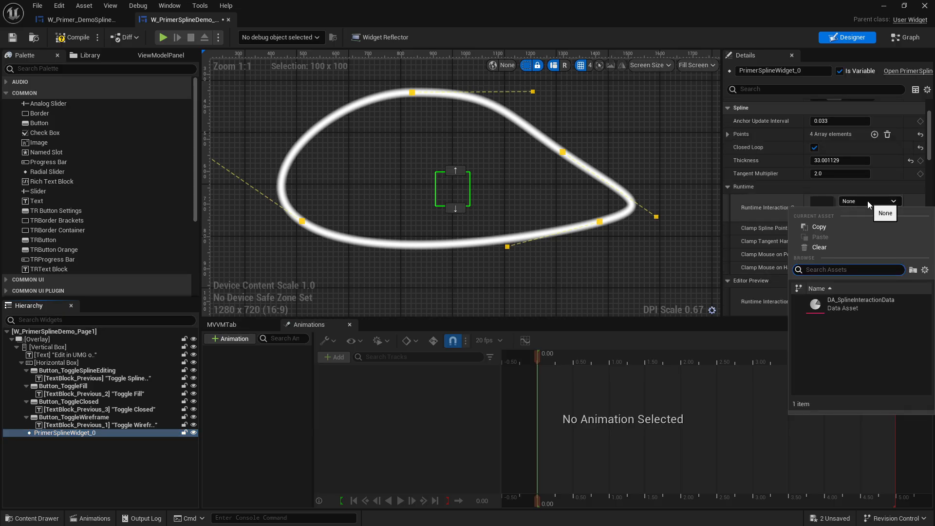
{"action": "left_click", "coordinate": [873, 306]}
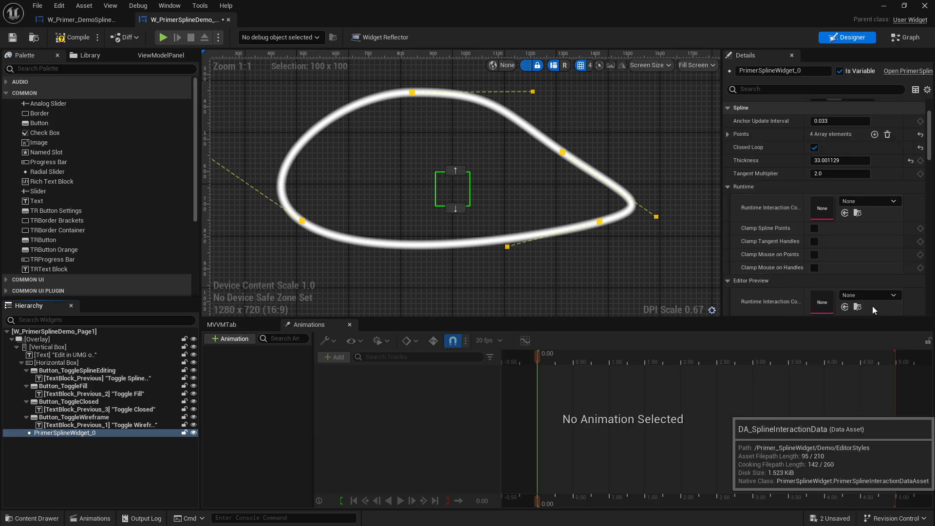
- Open the DA_SplineInteractionData asset and expand its Point, Handle and Line settings
{"action": "left_click", "coordinate": [855, 214]}
{"action": "double_click", "coordinate": [282, 314]}
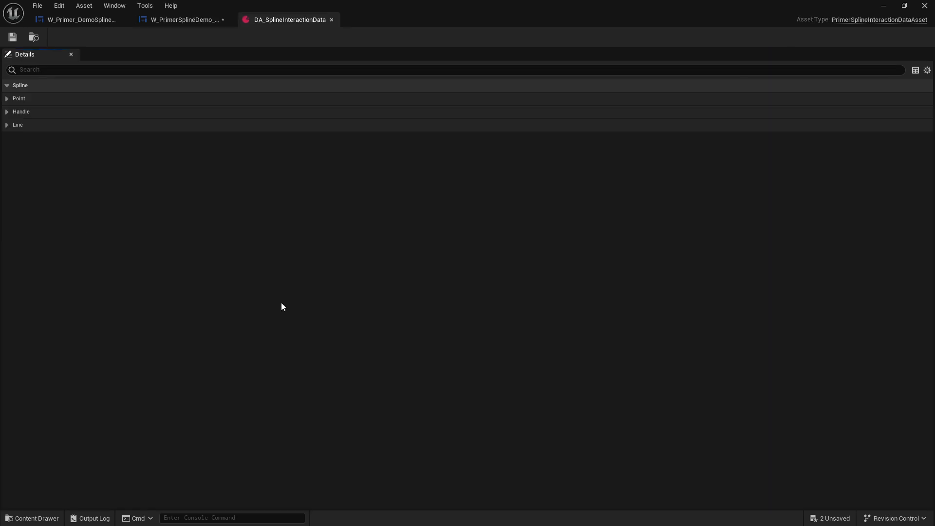
{"action": "left_click", "coordinate": [17, 124]}
{"action": "left_click", "coordinate": [21, 111]}
{"action": "left_click", "coordinate": [19, 99]}
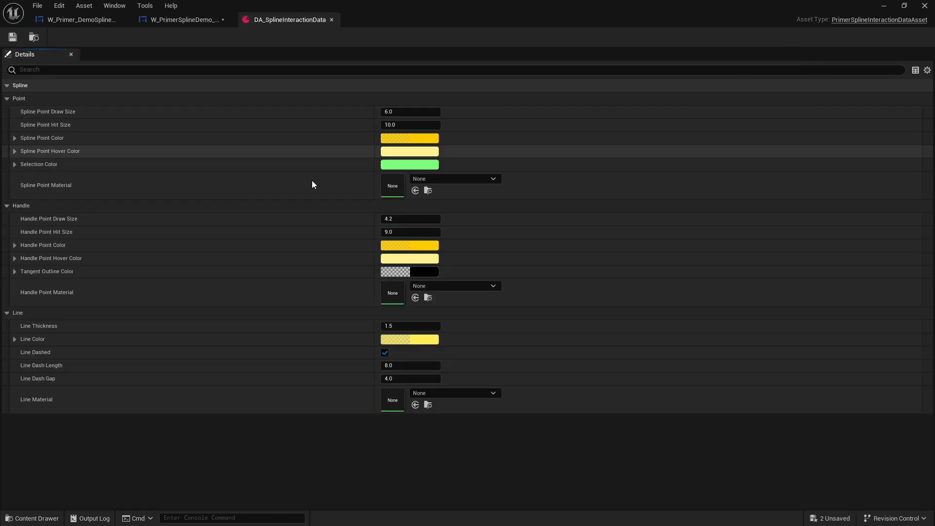
- Detach the interaction data asset's editor into a floating window and set its Spline Point Color to light green
{"action": "left_click_drag", "start_coordinate": [314, 20], "coordinate": [400, 106]}
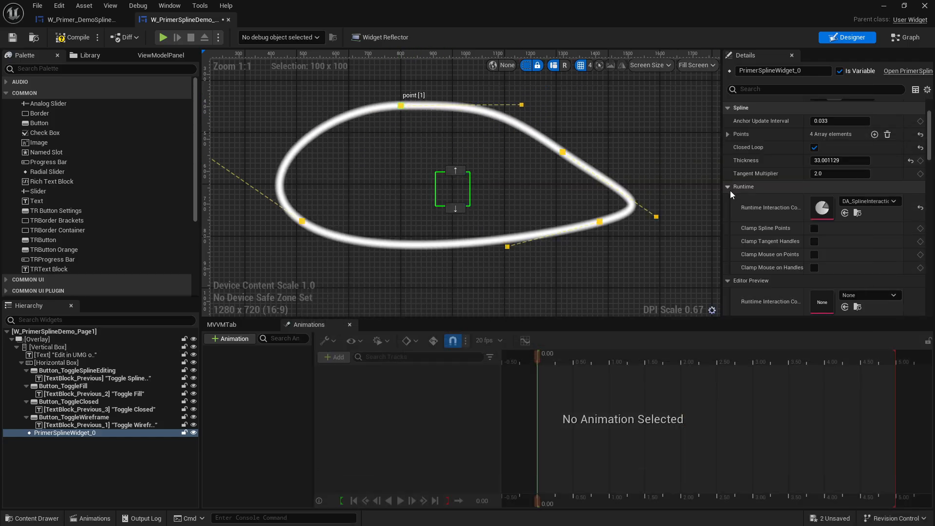
{"action": "key", "text": "alt+Tab"}
{"action": "left_click", "coordinate": [669, 226]}
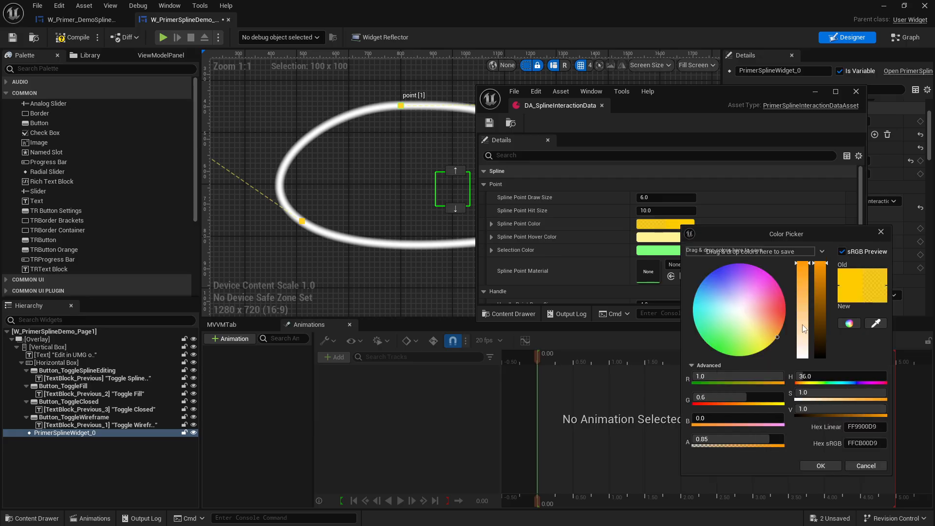
{"action": "left_click", "coordinate": [726, 349]}
{"action": "left_click", "coordinate": [820, 466]}
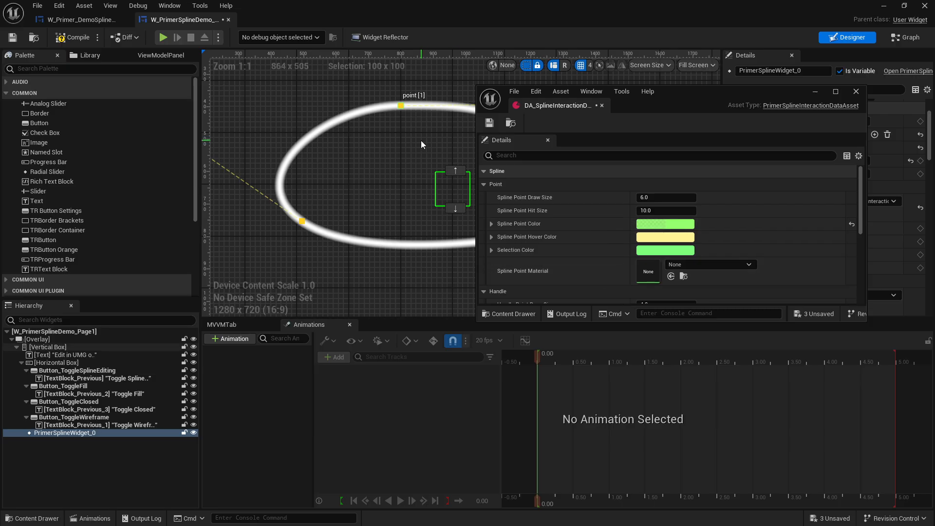
- Copy the Runtime interaction config asset and paste it into the Editor Preview interaction config
{"action": "mouse_move", "coordinate": [421, 140]}
{"action": "right_mouse_down"}
{"action": "mouse_move", "coordinate": [379, 142]}
{"action": "mouse_move", "coordinate": [406, 145]}
{"action": "right_mouse_up"}
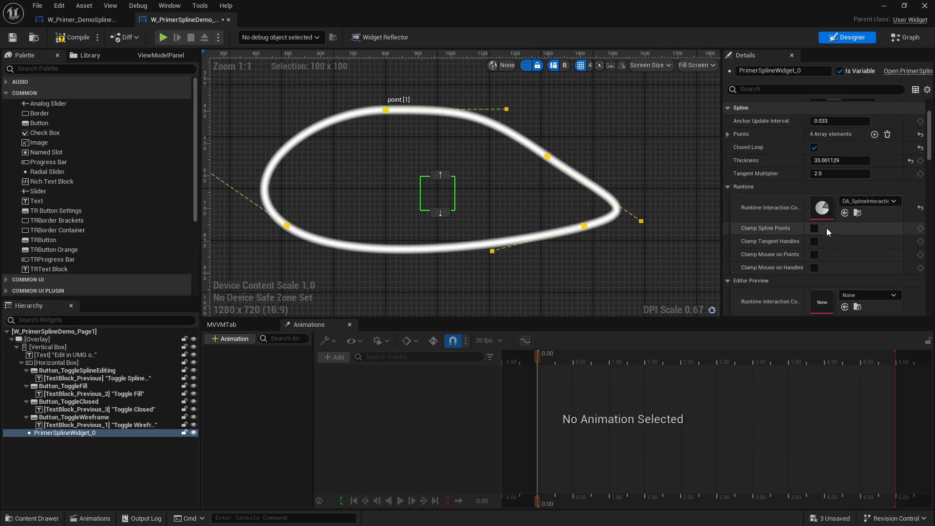
{"action": "scroll", "coordinate": [799, 258], "scroll_direction": "down", "scroll_amount": 2}
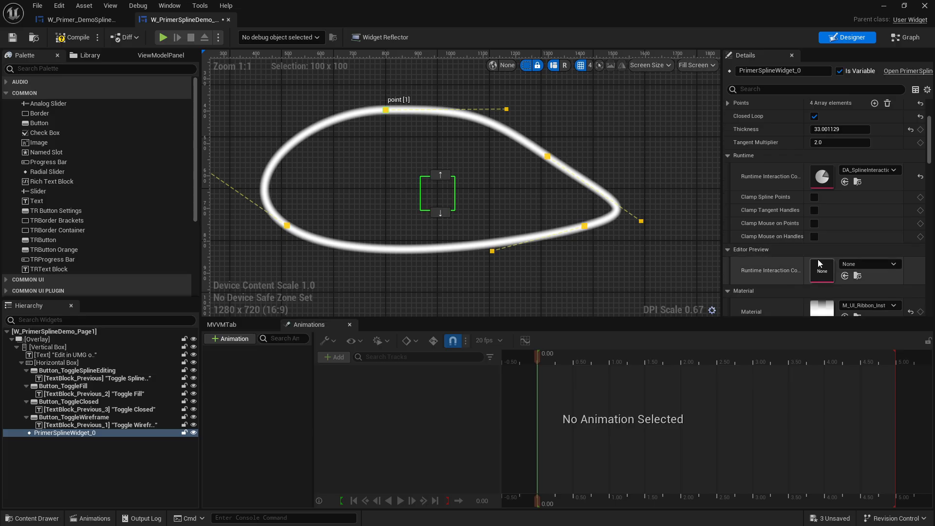
{"action": "right_click", "coordinate": [820, 171]}
{"action": "left_click", "coordinate": [841, 191]}
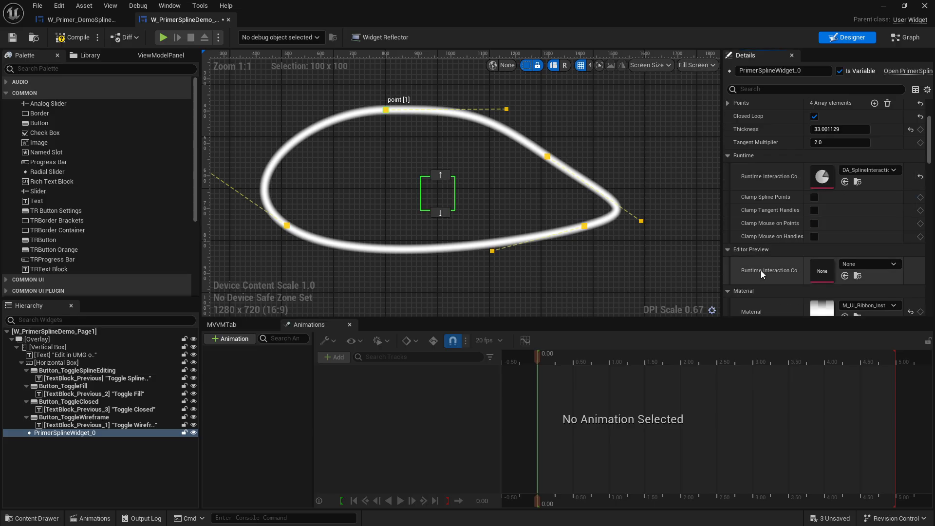
{"action": "right_click", "coordinate": [822, 276]}
{"action": "left_click", "coordinate": [850, 294]}
- Deselect and reselect PrimerSplineWidget_0 to refresh its preview, and move point [1] slightly down and to the right
{"action": "left_click", "coordinate": [402, 125]}
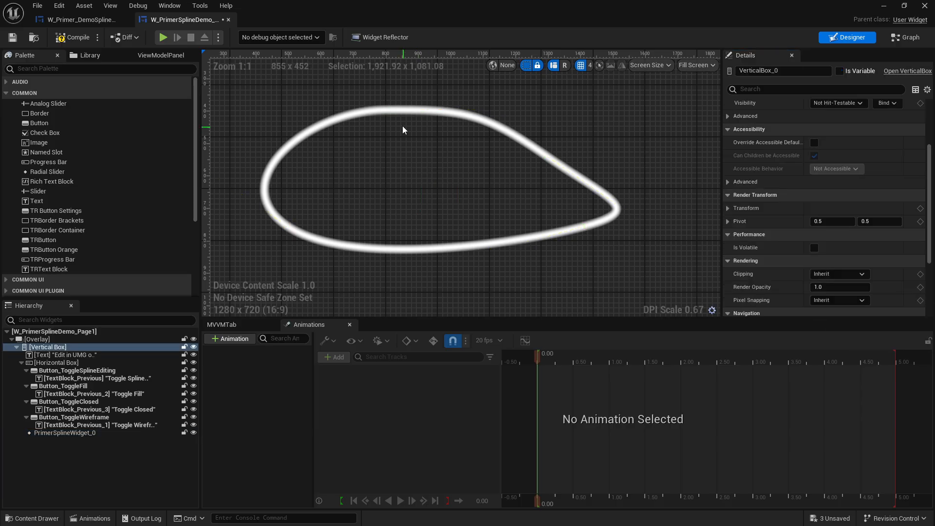
{"action": "left_click", "coordinate": [117, 434]}
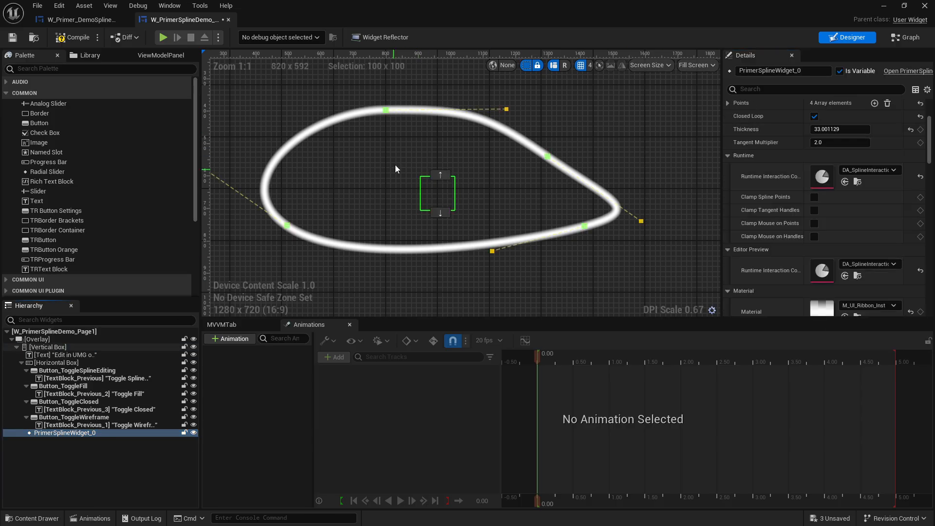
{"action": "left_click_drag", "start_coordinate": [385, 117], "coordinate": [389, 123]}
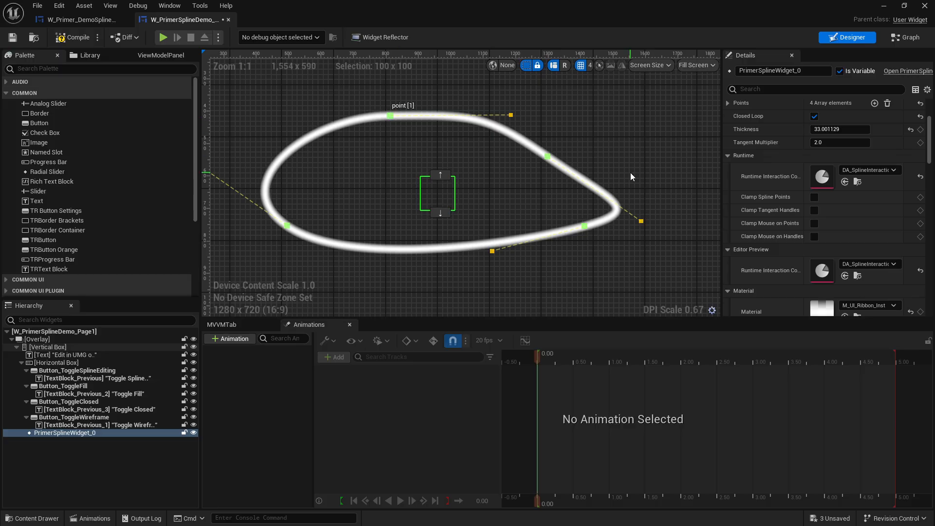
- In DA_SplineInteractionData, set Spline Point Material to M_UI_PrimerSplineWidgetPip_4 and Spline Point Draw Size to about 27.97
{"action": "key", "text": "ctrl+space"}
{"action": "double_click", "coordinate": [821, 177]}
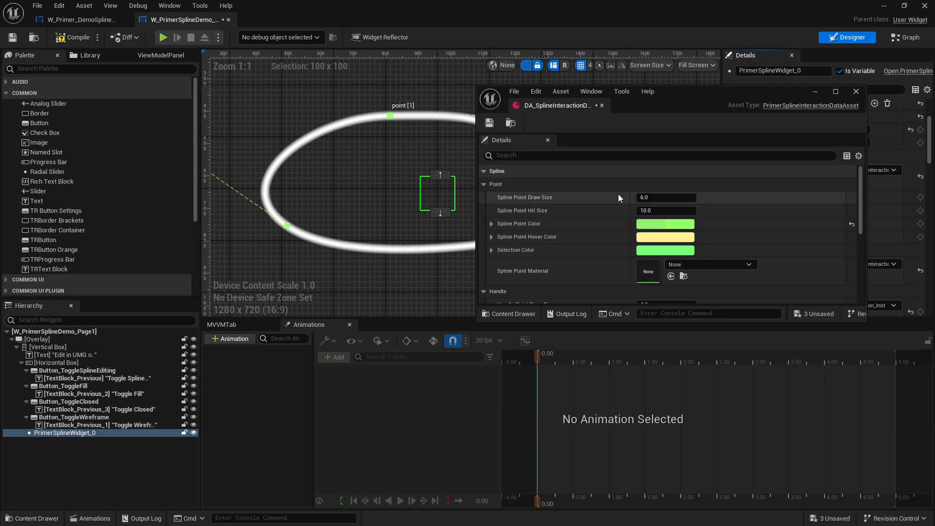
{"action": "left_click", "coordinate": [704, 266]}
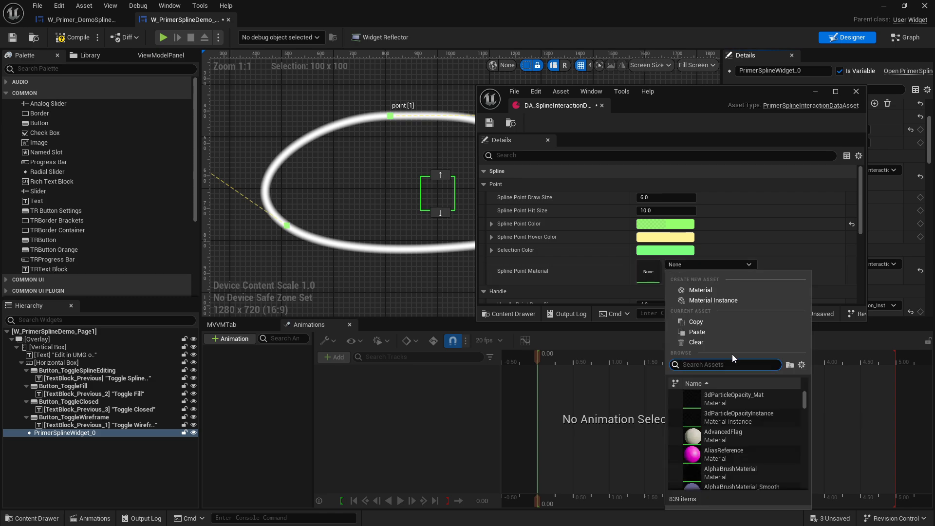
{"action": "type", "text": "splin"}
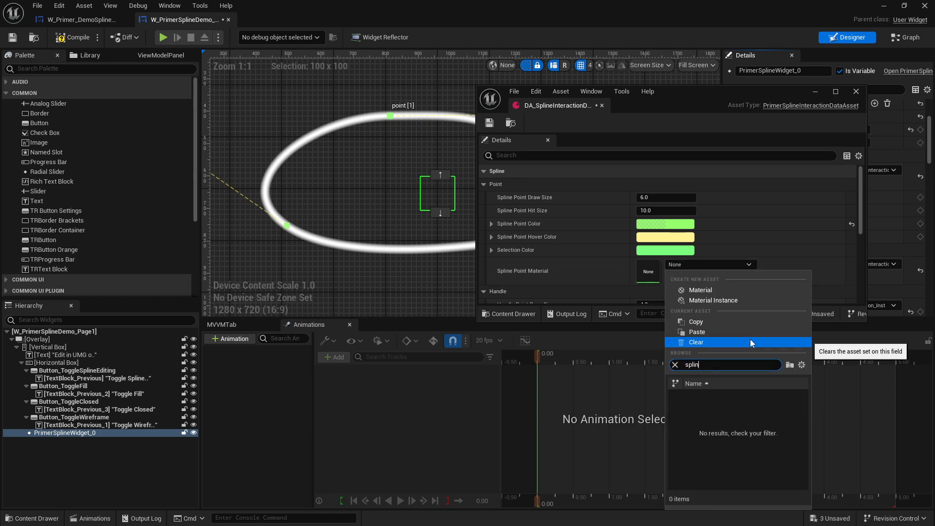
{"action": "left_click", "coordinate": [738, 457]}
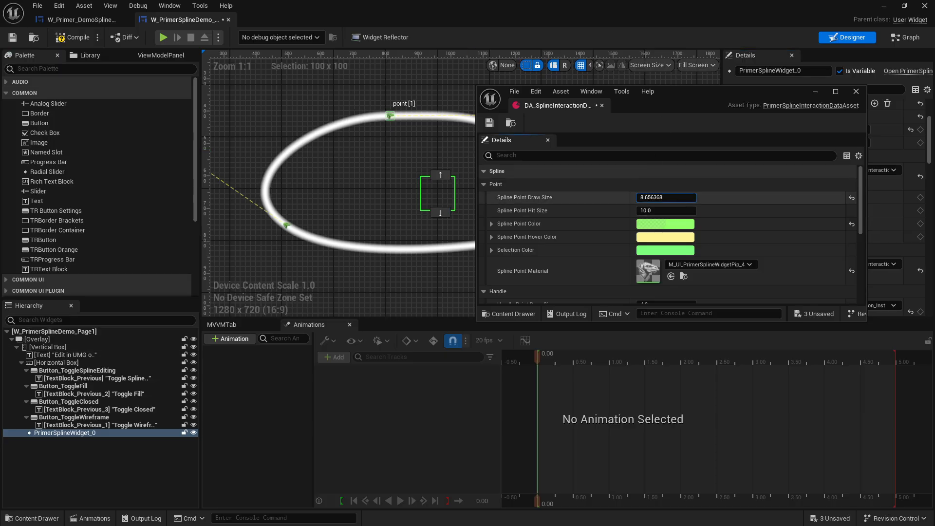
{"action": "mouse_move", "coordinate": [655, 197]}
{"action": "left_mouse_down"}
{"action": "mouse_move", "coordinate": [667, 198]}
{"action": "mouse_move", "coordinate": [655, 209]}
{"action": "left_mouse_up"}
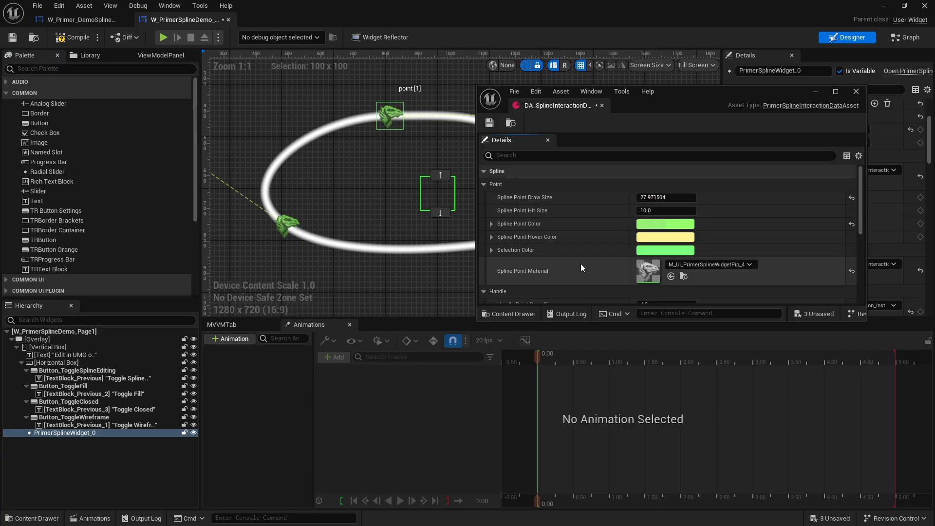
- Move the spline's point [1] slightly down and pull its tangent handle upward to reshape the curve
{"action": "left_click_drag", "start_coordinate": [394, 118], "coordinate": [398, 125]}
{"action": "left_click_drag", "start_coordinate": [516, 122], "coordinate": [505, 93]}
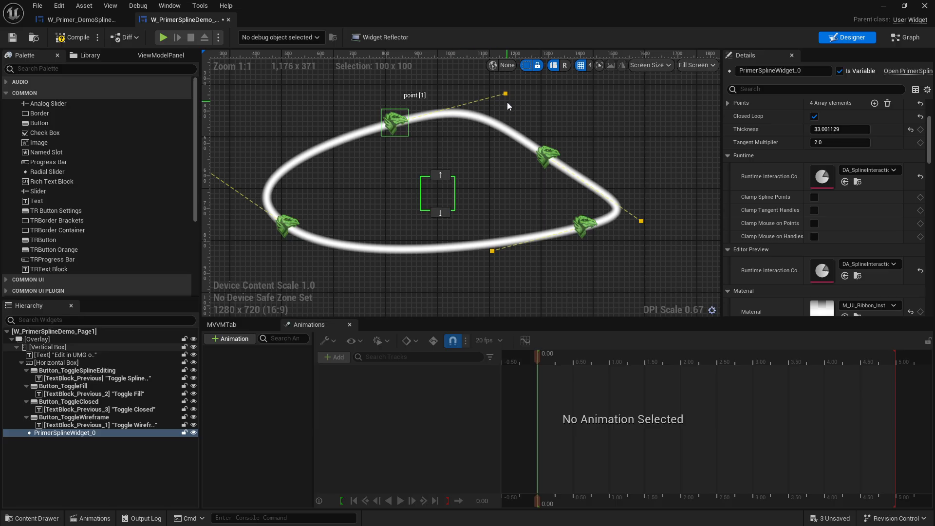
- In the runtime interaction config asset, turn off Line Dashed and set Line Thickness to about 14.9
{"action": "double_click", "coordinate": [822, 176]}
{"action": "scroll", "coordinate": [639, 244], "scroll_direction": "down", "scroll_amount": 5}
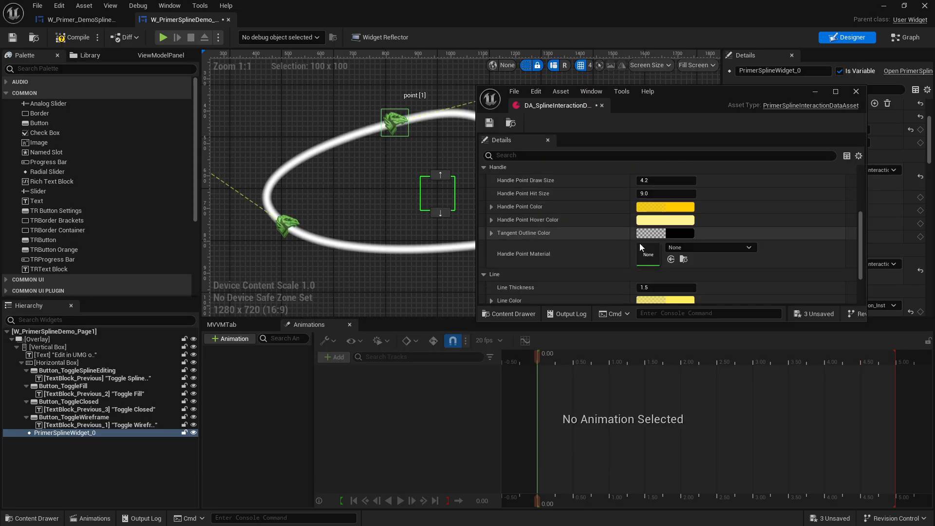
{"action": "left_click", "coordinate": [640, 243]}
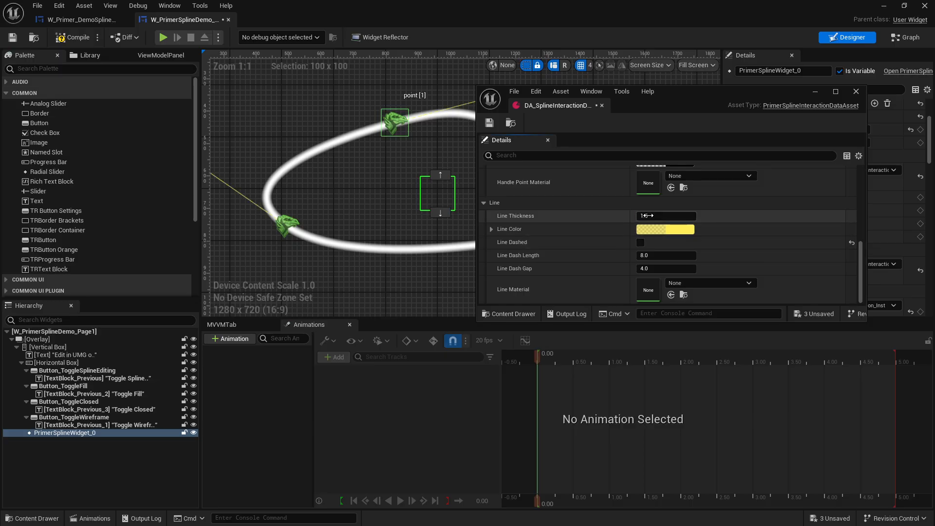
{"action": "left_click_drag", "start_coordinate": [666, 215], "coordinate": [647, 216]}
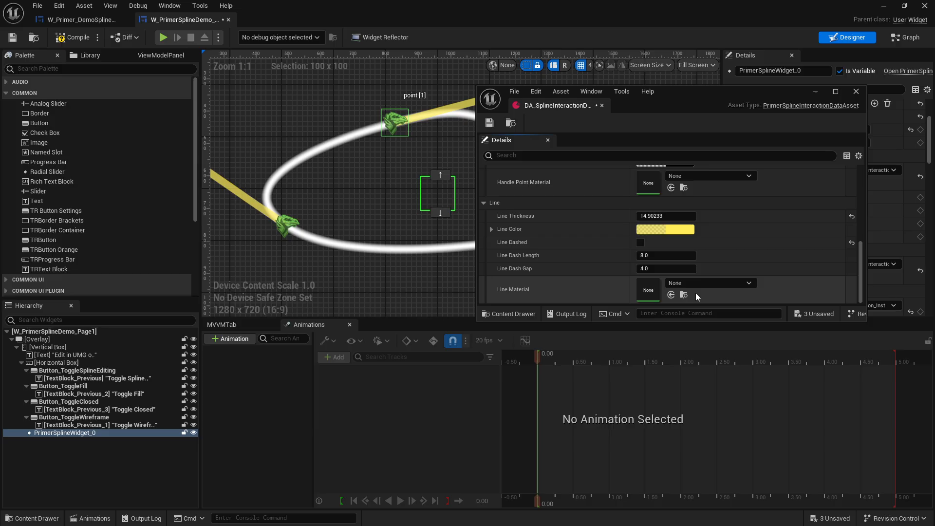
- Try M_UI_Spline_Dashes as the handle Line Material and replace it with M_UI_Spline_Dots
{"action": "left_click", "coordinate": [692, 282]}
{"action": "scroll", "coordinate": [732, 202], "scroll_direction": "down", "scroll_amount": 3}
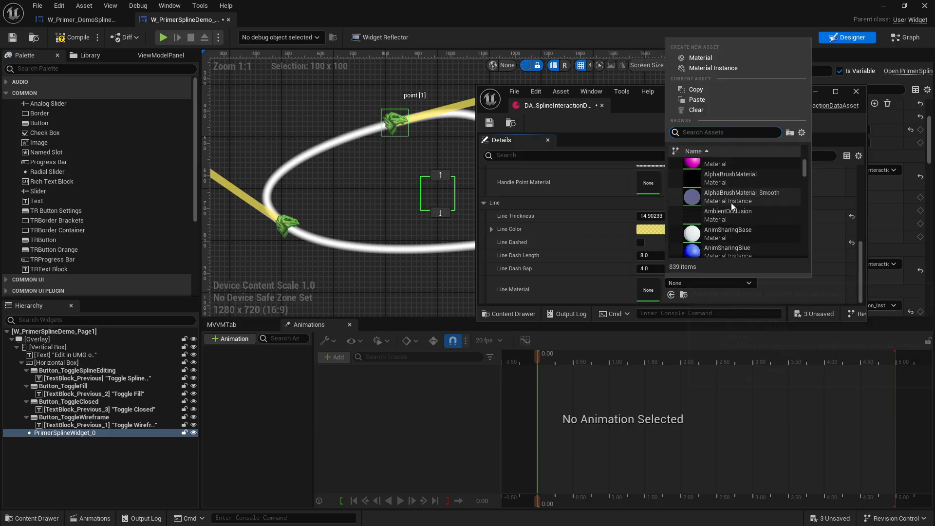
{"action": "type", "text": "spline"}
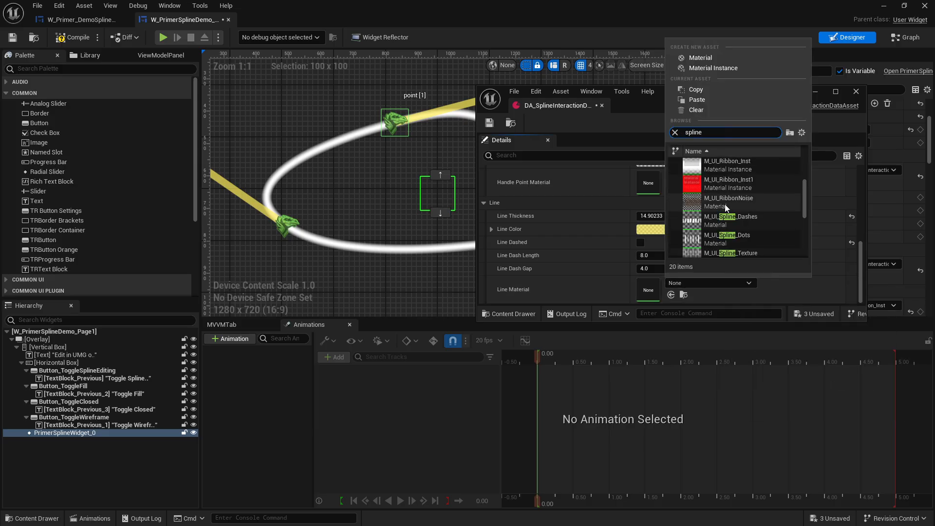
{"action": "left_click", "coordinate": [737, 204]}
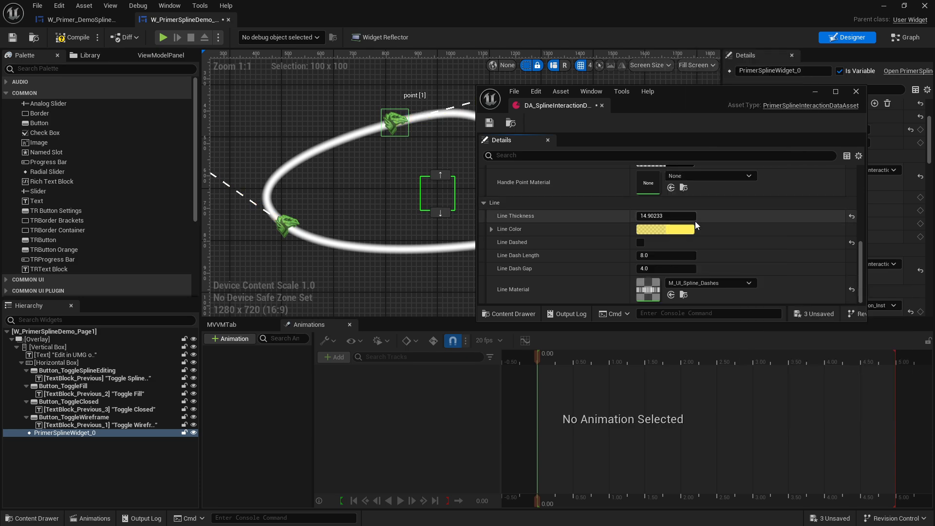
{"action": "left_click", "coordinate": [708, 283]}
{"action": "left_click", "coordinate": [744, 232]}
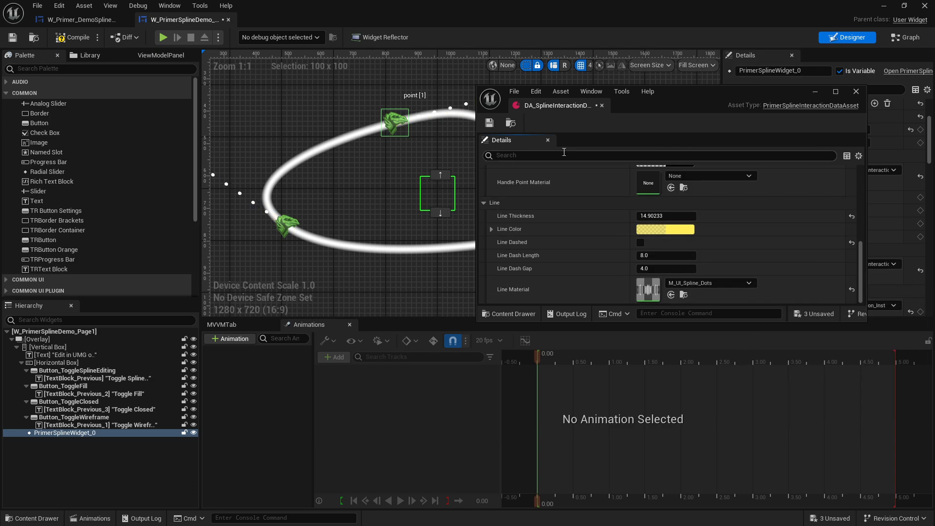
- Move the asset window off the spline preview and adjust the tangent handle of point [1] in the designer
{"action": "left_click_drag", "start_coordinate": [693, 97], "coordinate": [711, 206]}
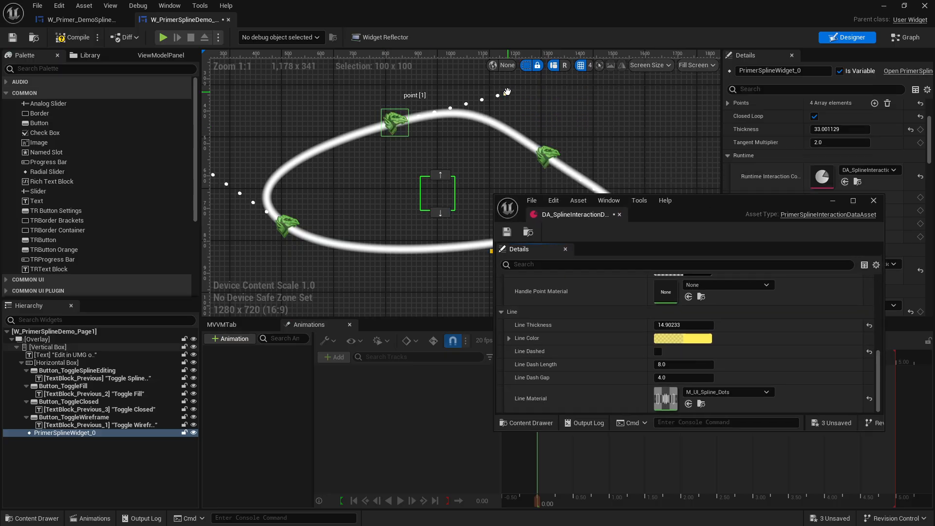
{"action": "left_click_drag", "start_coordinate": [507, 92], "coordinate": [647, 83]}
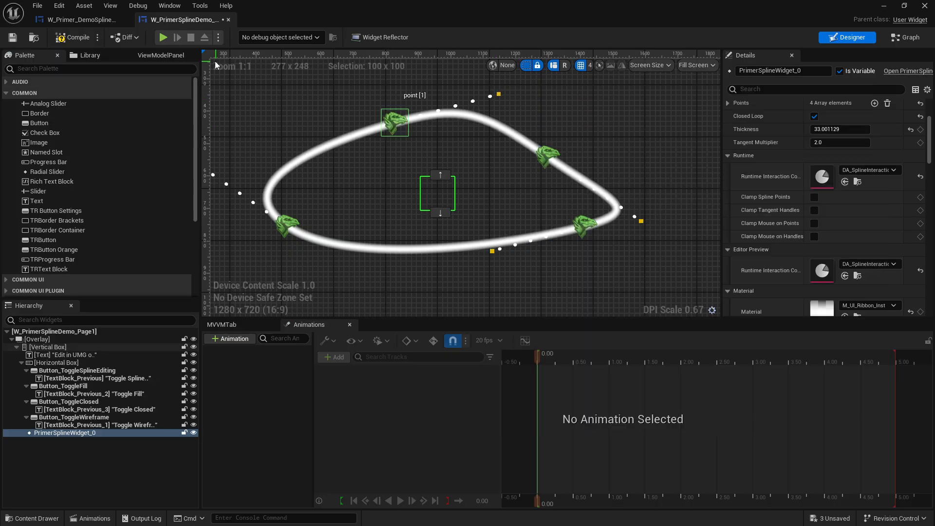
- Run the demo level, move the spline's upper point [1] downward, and move it again with the fill toggled on
{"action": "left_click", "coordinate": [176, 34]}
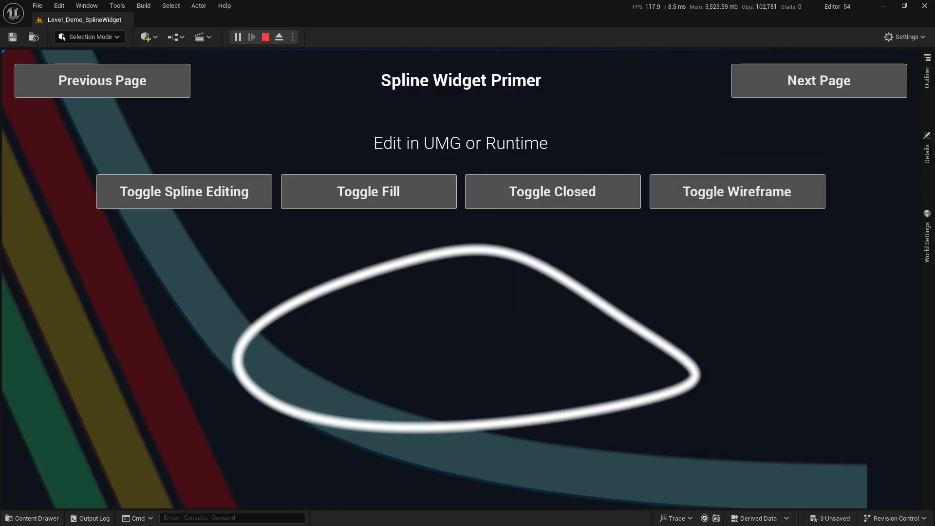
{"action": "left_click_drag", "start_coordinate": [395, 268], "coordinate": [387, 297]}
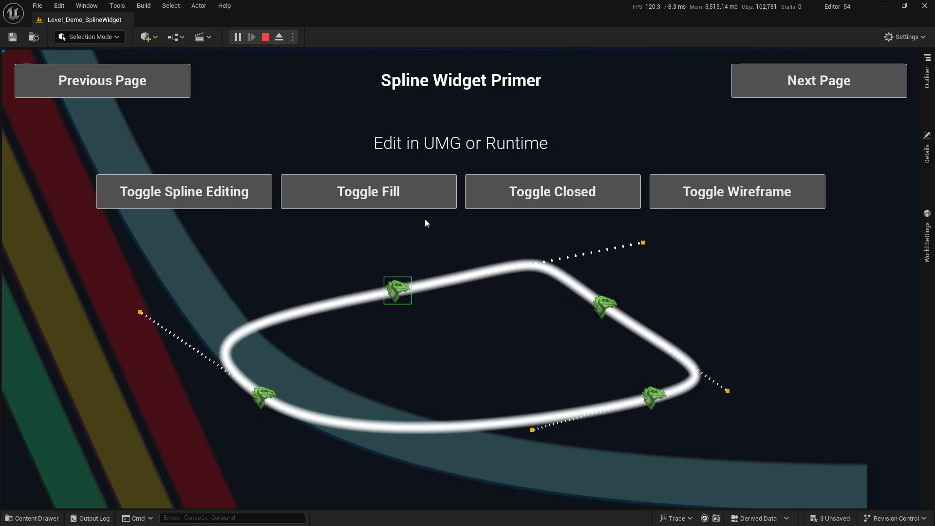
{"action": "left_click", "coordinate": [372, 192]}
{"action": "left_click_drag", "start_coordinate": [403, 295], "coordinate": [429, 334]}
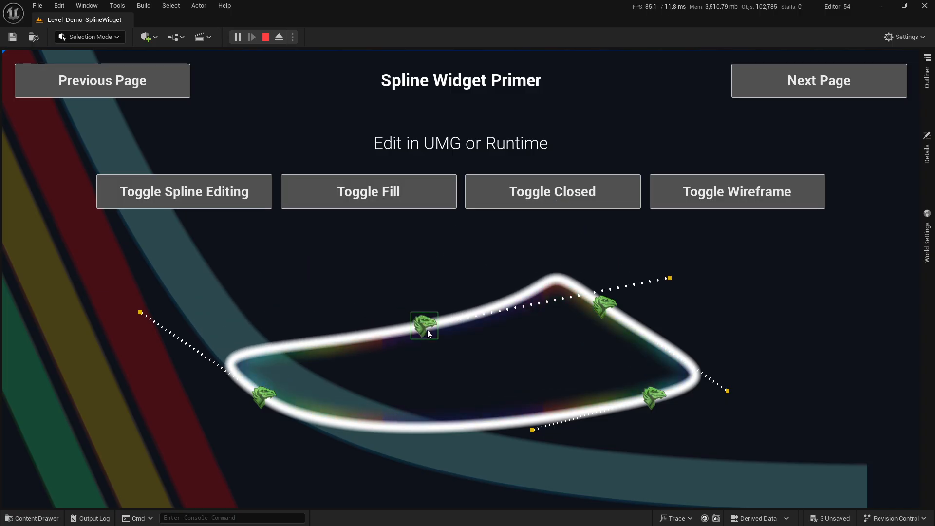
- Toggle the spline's closed state off and back on, and show and hide its wireframe
{"action": "left_click", "coordinate": [546, 194]}
{"action": "left_click", "coordinate": [545, 193]}
{"action": "left_click", "coordinate": [727, 190]}
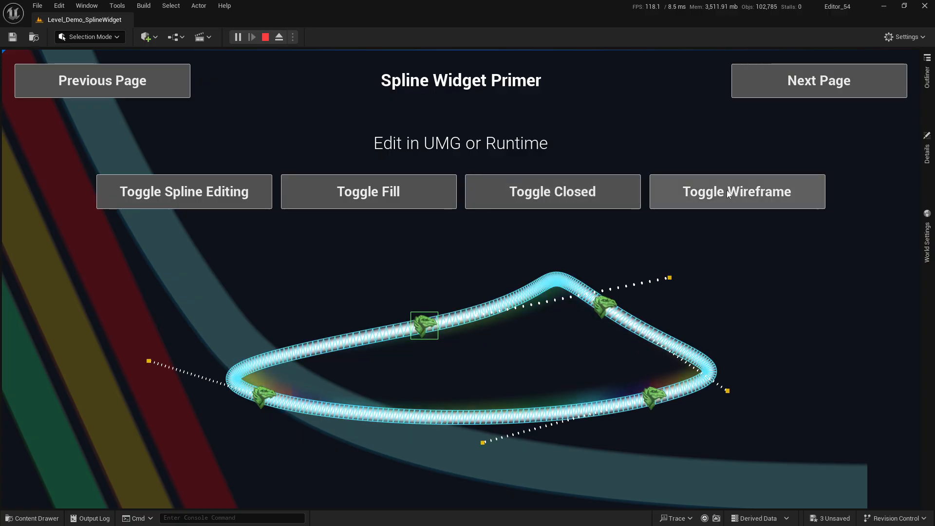
{"action": "left_click", "coordinate": [726, 190]}
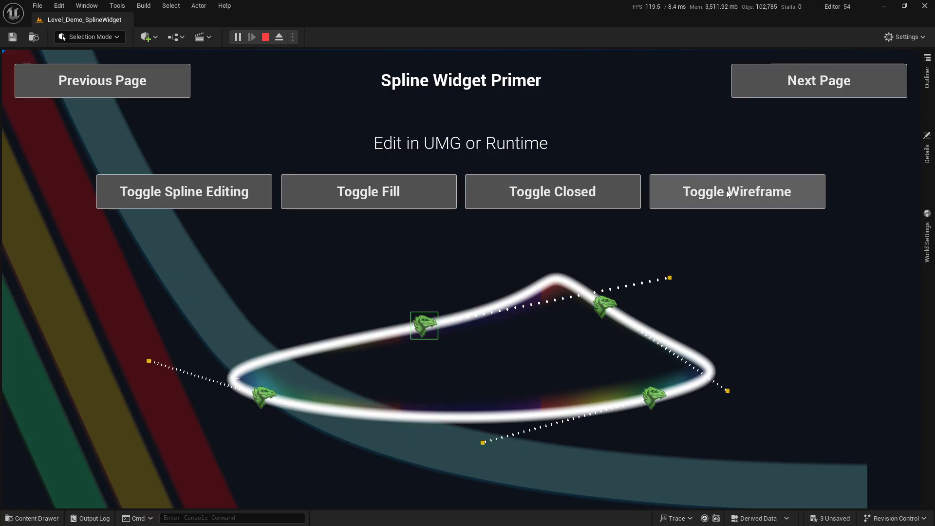
- Stop the simulation and relaunch the demo in a separate preview window, opening the Display a Real World Spline page
{"action": "left_click", "coordinate": [779, 82]}
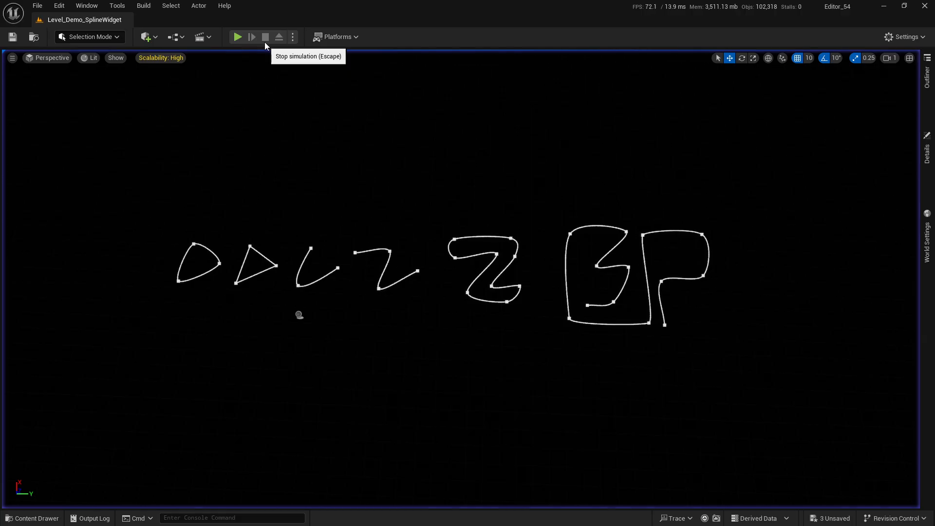
{"action": "left_click", "coordinate": [265, 37]}
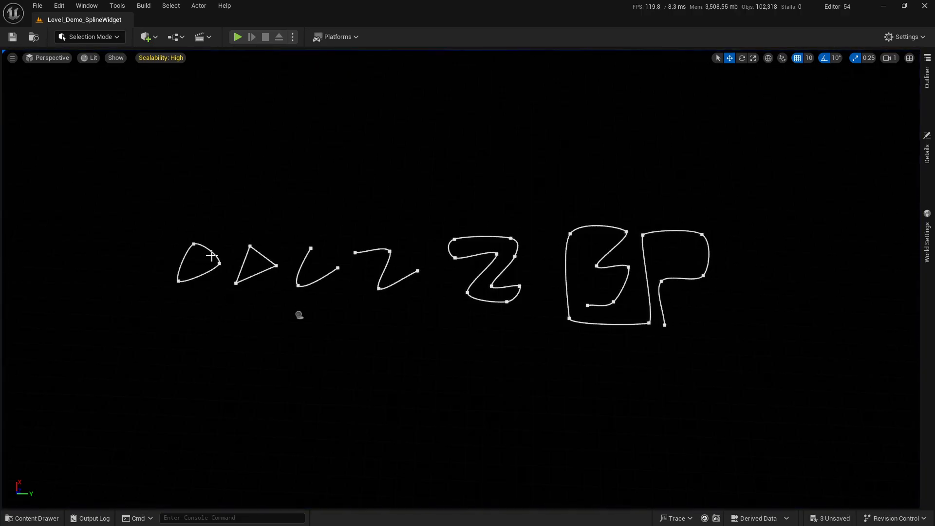
{"action": "left_click", "coordinate": [292, 38]}
{"action": "left_click", "coordinate": [350, 84]}
{"action": "left_click_drag", "start_coordinate": [376, 99], "coordinate": [636, 98]}
{"action": "left_click", "coordinate": [905, 132]}
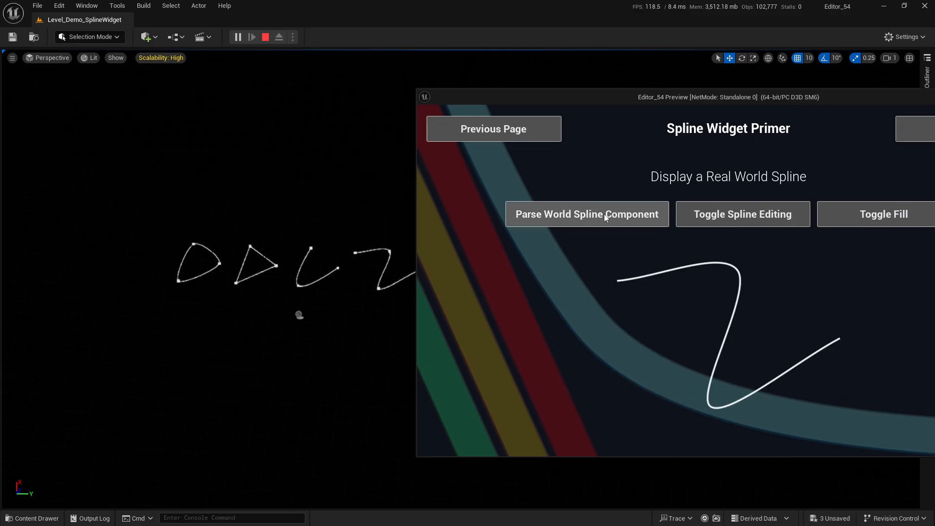
- Move the preview window clear of the world splines and parse several world spline components into the widget
{"action": "left_click_drag", "start_coordinate": [580, 106], "coordinate": [614, 106]}
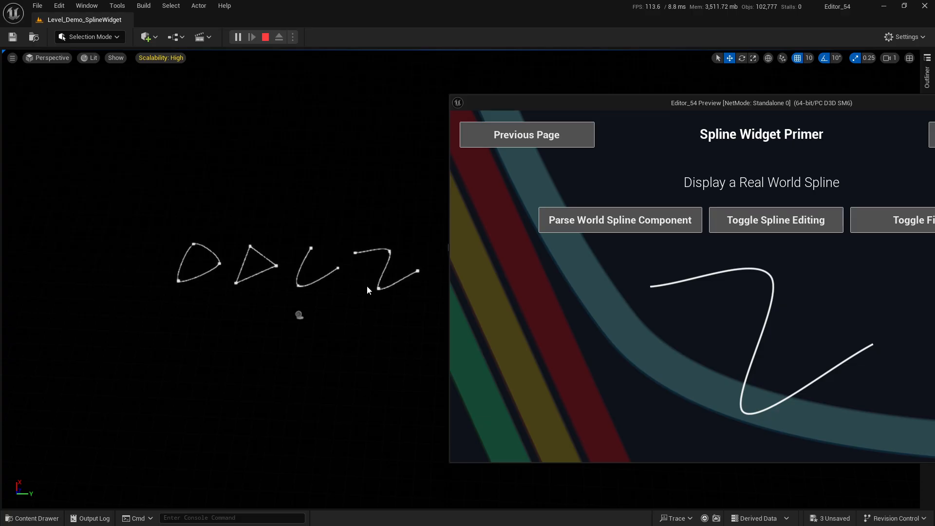
{"action": "left_click", "coordinate": [595, 229]}
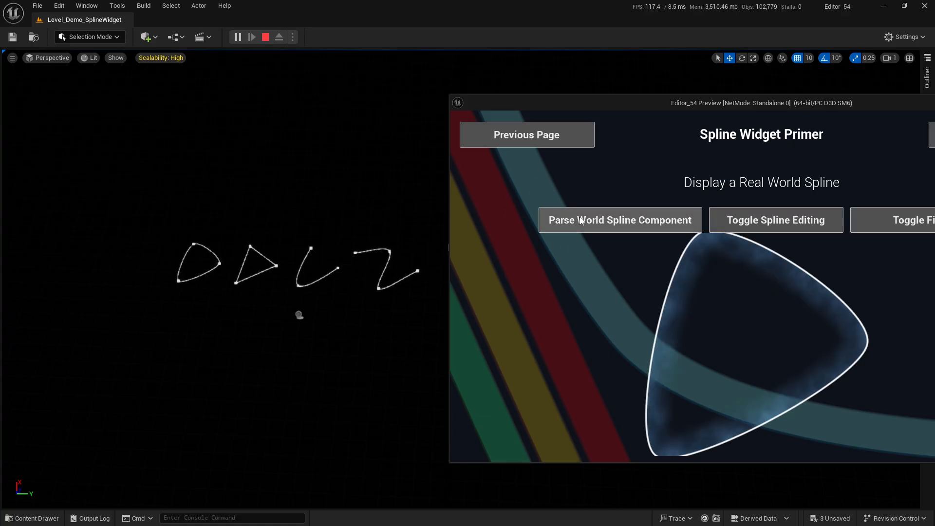
{"action": "left_click", "coordinate": [581, 221]}
{"action": "left_click", "coordinate": [627, 224]}
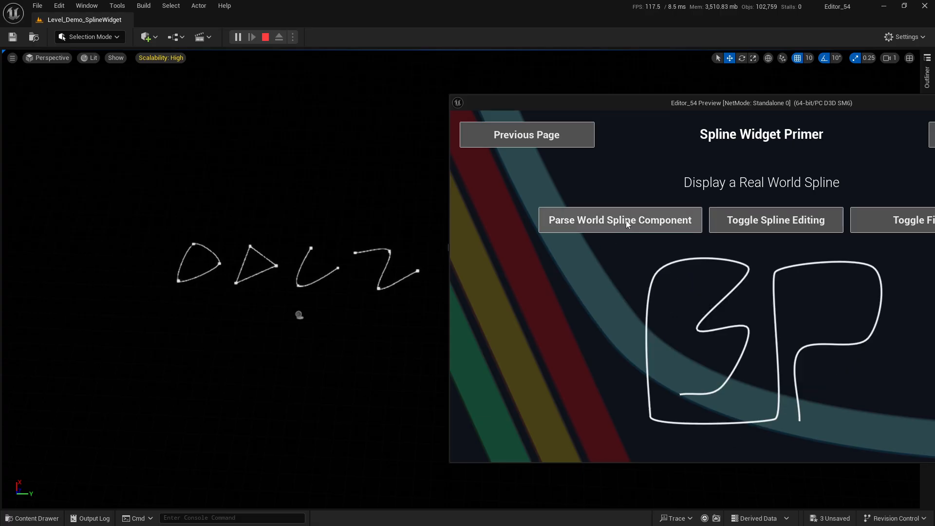
- Center the preview window in the viewport and cycle through all the parsed world splines again
{"action": "left_click_drag", "start_coordinate": [536, 102], "coordinate": [234, 114]}
{"action": "left_click", "coordinate": [335, 236]}
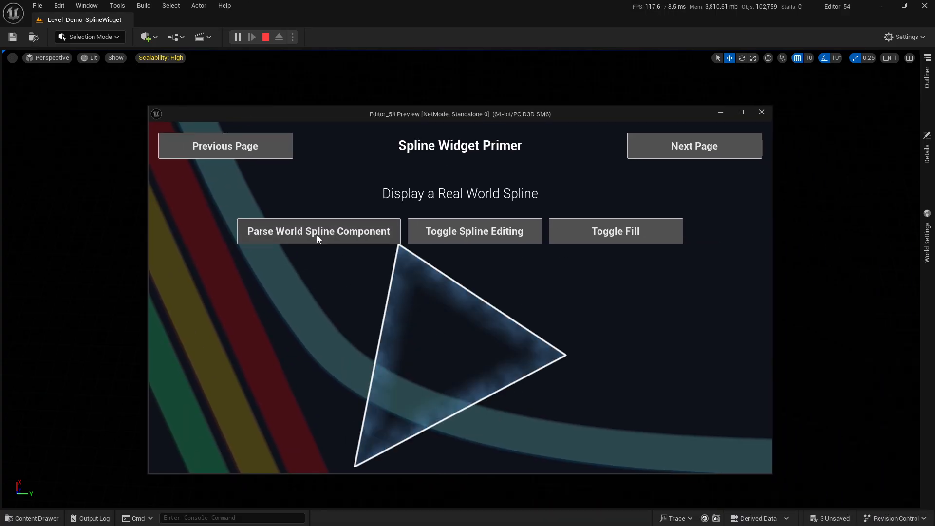
{"action": "left_click", "coordinate": [347, 236]}
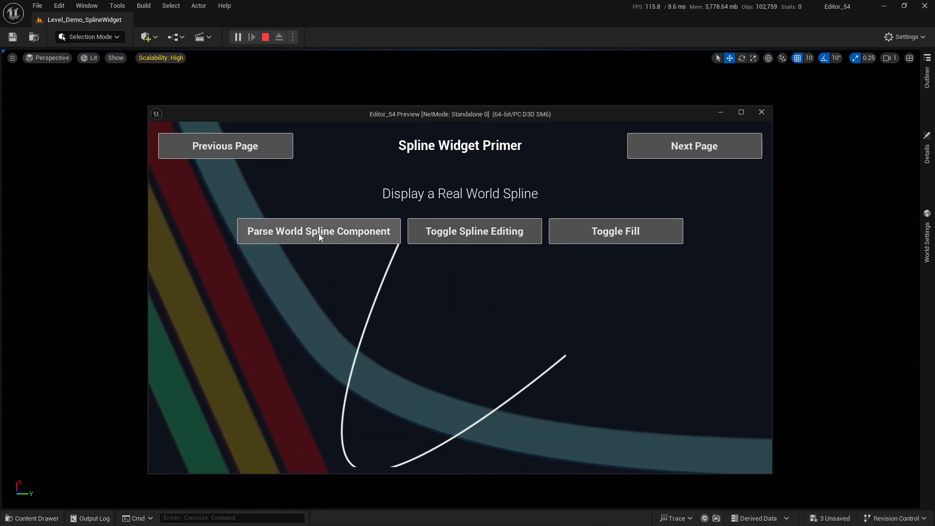
{"action": "left_click", "coordinate": [318, 234]}
{"action": "left_click", "coordinate": [328, 231]}
{"action": "left_click", "coordinate": [330, 237]}
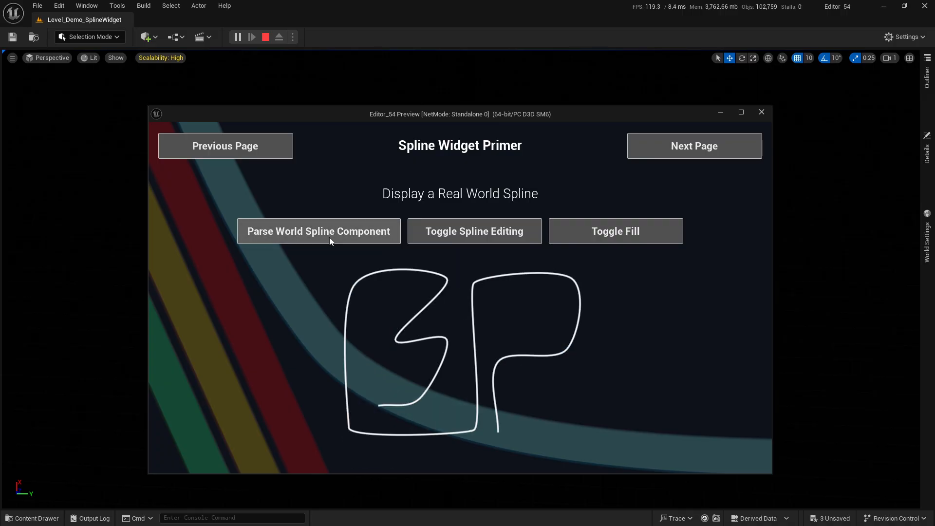
{"action": "left_click", "coordinate": [329, 237]}
{"action": "left_click", "coordinate": [329, 238]}
- Maximize the preview window and go to the Fill Settings page
{"action": "left_click_drag", "start_coordinate": [432, 115], "coordinate": [452, 17]}
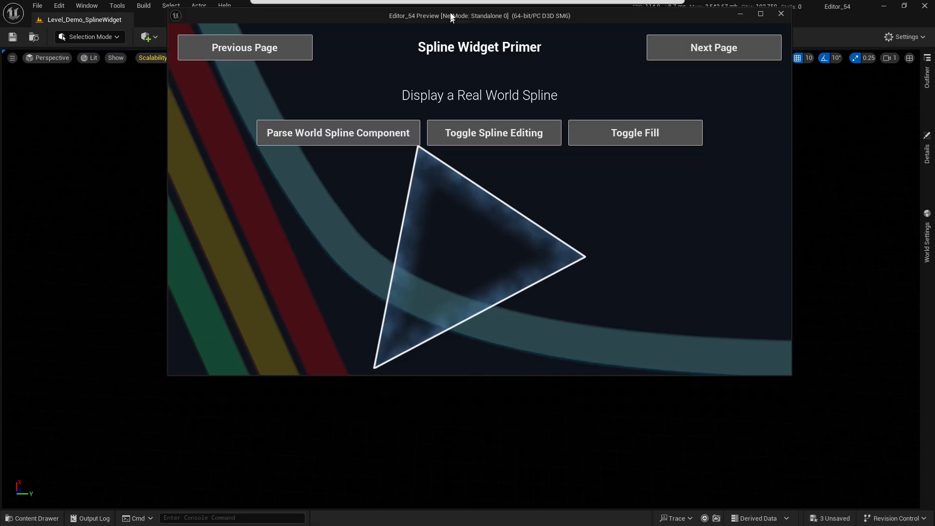
{"action": "double_click", "coordinate": [451, 18]}
{"action": "left_click", "coordinate": [830, 58]}
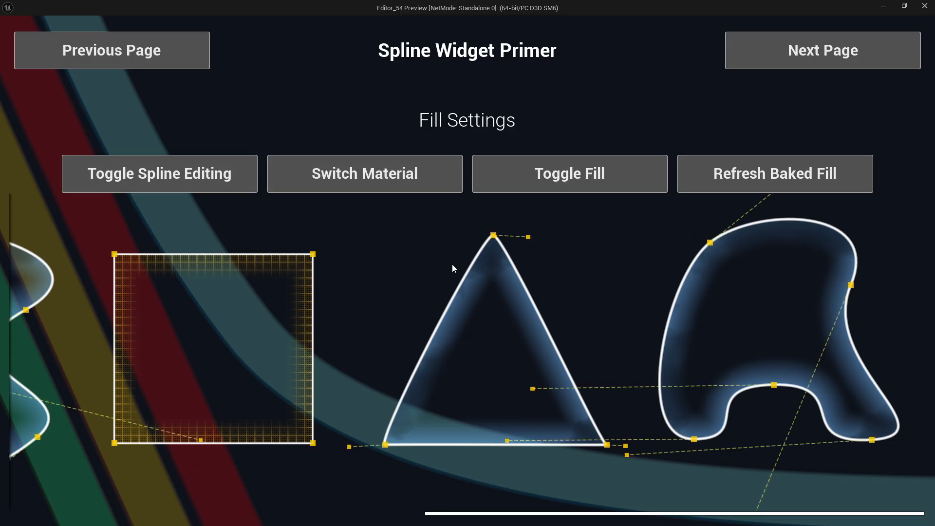
- Reshape the filled triangle, square and circle splines by moving their points and handles and pulling edge points inward or outward
{"action": "left_click_drag", "start_coordinate": [493, 237], "coordinate": [526, 276]}
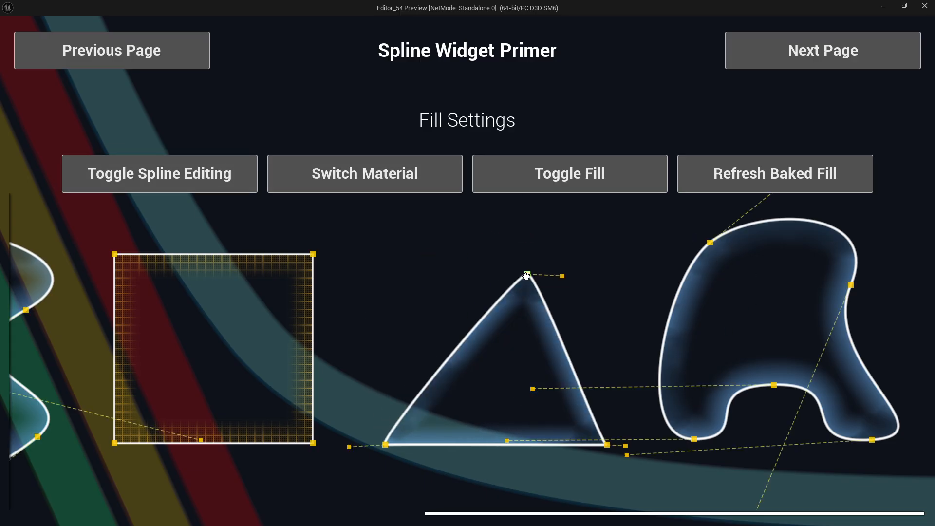
{"action": "left_click_drag", "start_coordinate": [597, 277], "coordinate": [749, 302]}
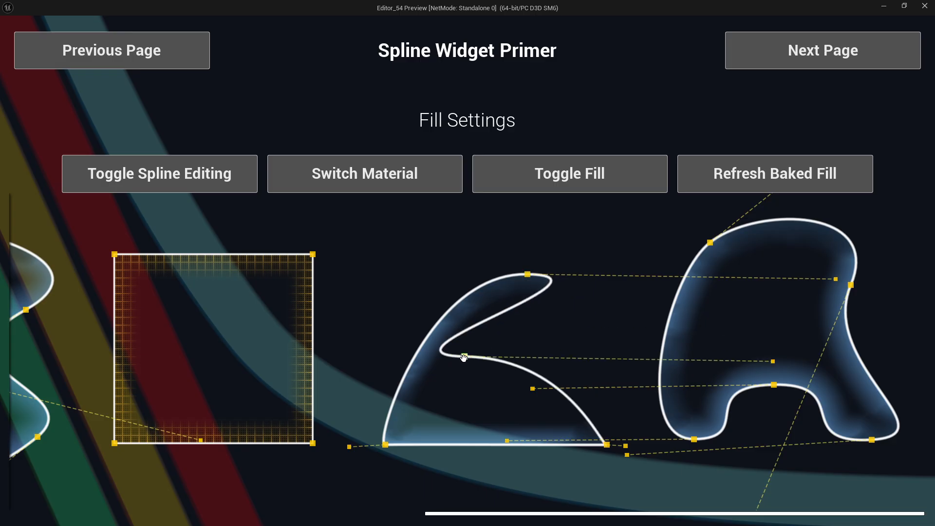
{"action": "left_click_drag", "start_coordinate": [501, 379], "coordinate": [581, 368]}
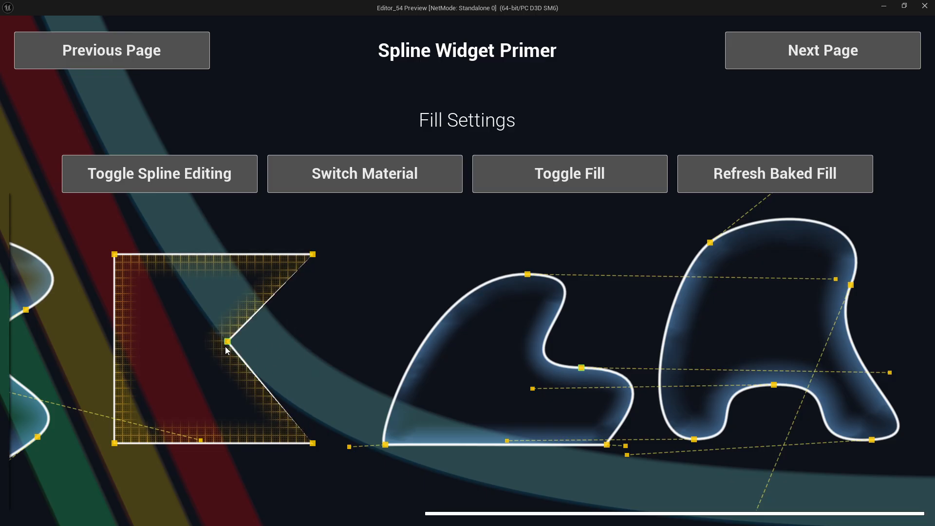
{"action": "right_click_drag", "start_coordinate": [284, 349], "coordinate": [706, 351]}
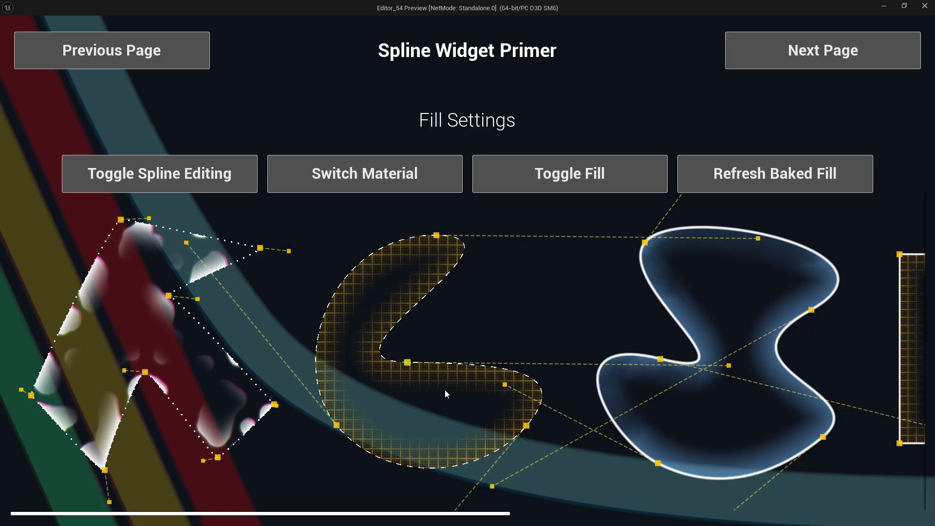
{"action": "left_click_drag", "start_coordinate": [432, 355], "coordinate": [531, 330]}
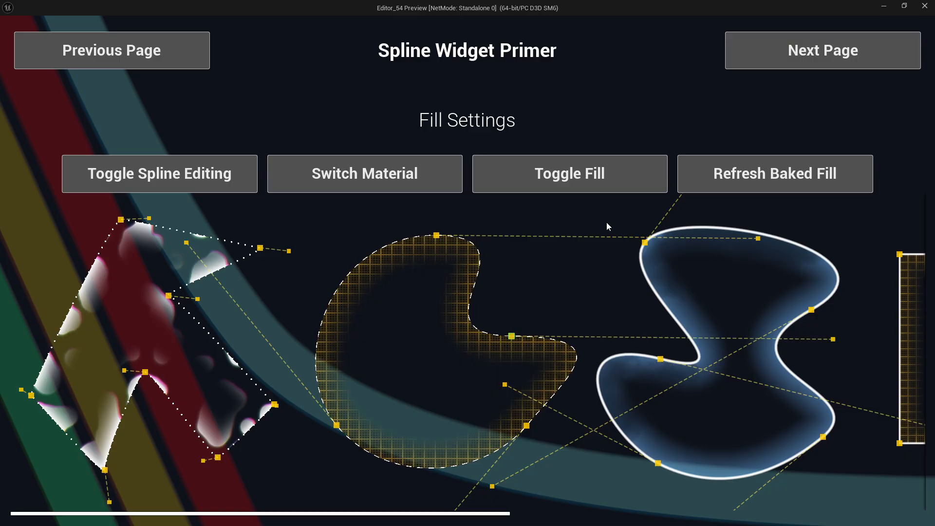
- Toggle the fill of the shapes off and back on, and cycle their fill through the available materials
{"action": "left_click", "coordinate": [629, 187]}
{"action": "left_click", "coordinate": [595, 185]}
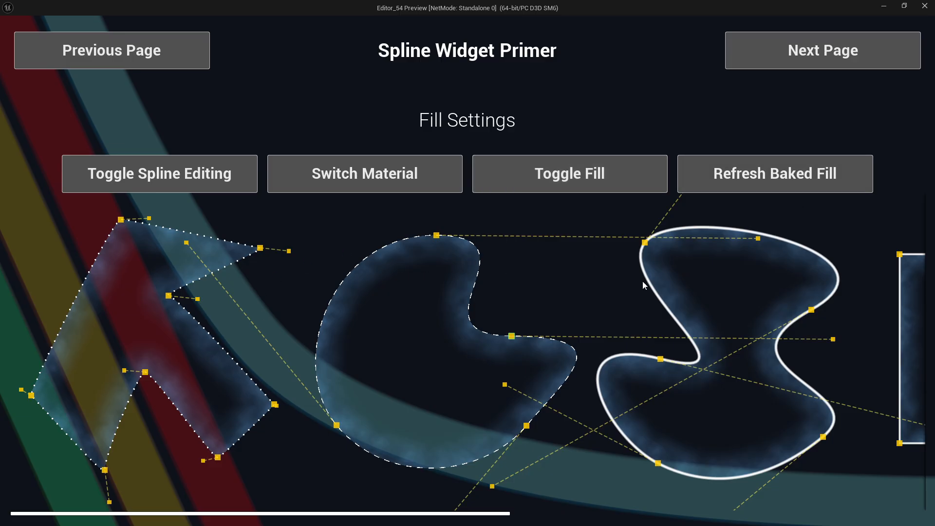
{"action": "left_click", "coordinate": [339, 181]}
{"action": "left_click", "coordinate": [348, 179]}
{"action": "left_click", "coordinate": [350, 177]}
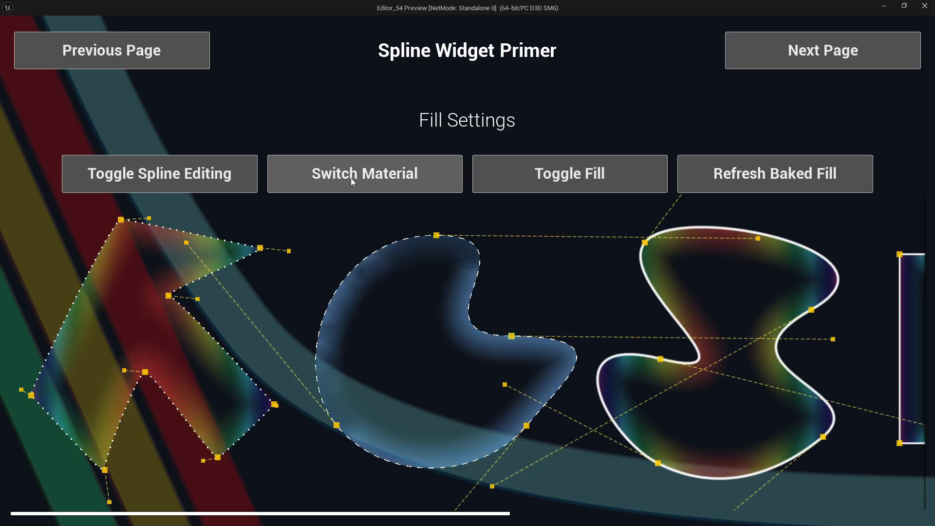
{"action": "left_click", "coordinate": [354, 177]}
{"action": "left_click", "coordinate": [356, 177]}
{"action": "left_click", "coordinate": [337, 170]}
{"action": "left_click", "coordinate": [337, 175]}
{"action": "left_click", "coordinate": [337, 175]}
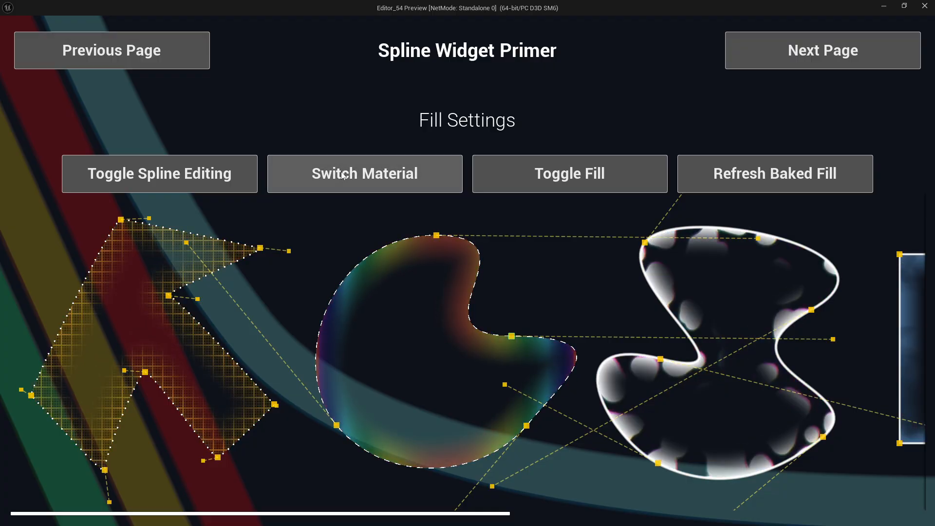
- Toggle spline editing, go to the Path Intervals page, and raise Speed to just under a third of its range
{"action": "left_click", "coordinate": [197, 177]}
{"action": "left_click", "coordinate": [815, 51]}
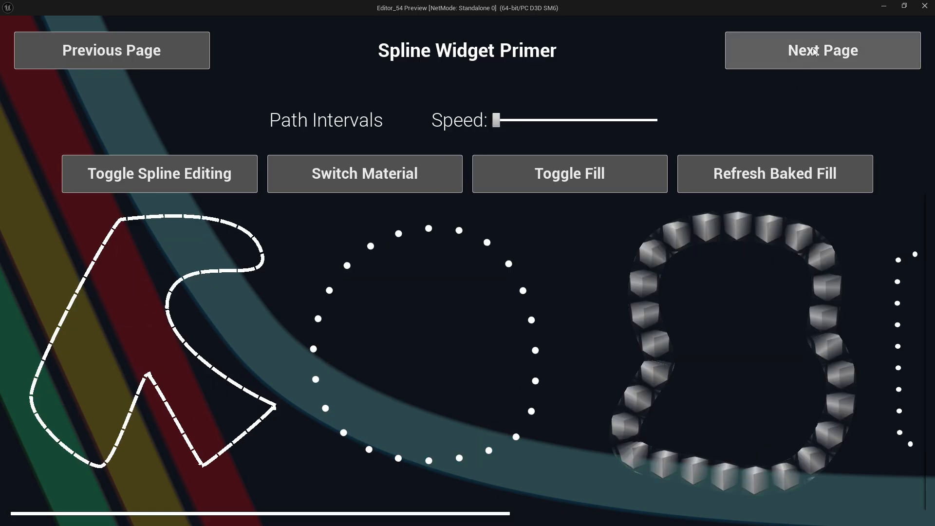
{"action": "left_click_drag", "start_coordinate": [496, 120], "coordinate": [543, 120]}
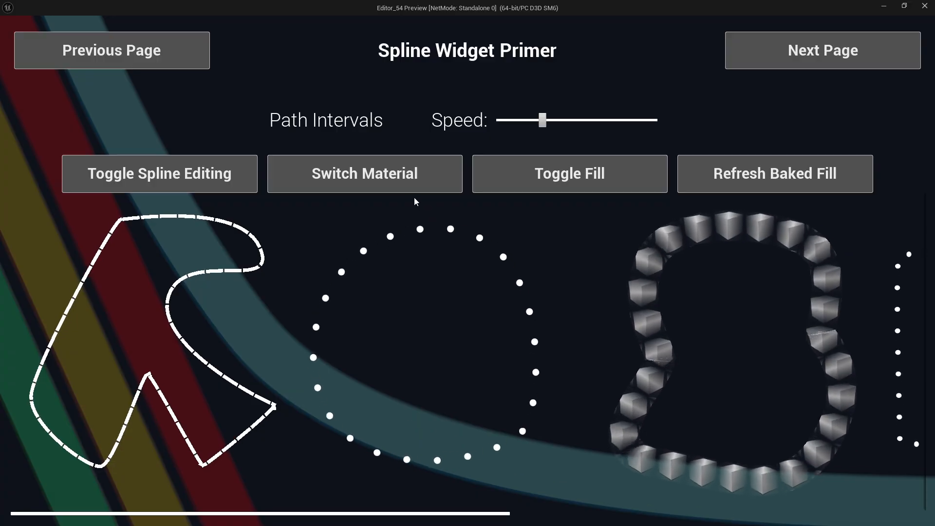
- Switch the splines on the Path Intervals page through three material changes, turn on their fill and refresh the baked fill
{"action": "left_click", "coordinate": [413, 174]}
{"action": "left_click", "coordinate": [417, 174]}
{"action": "left_click", "coordinate": [417, 173]}
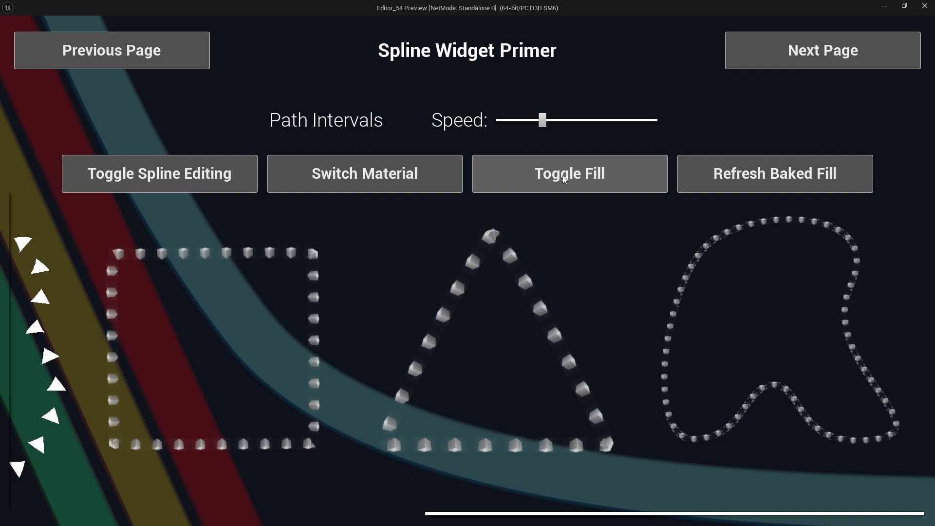
{"action": "left_click", "coordinate": [752, 179]}
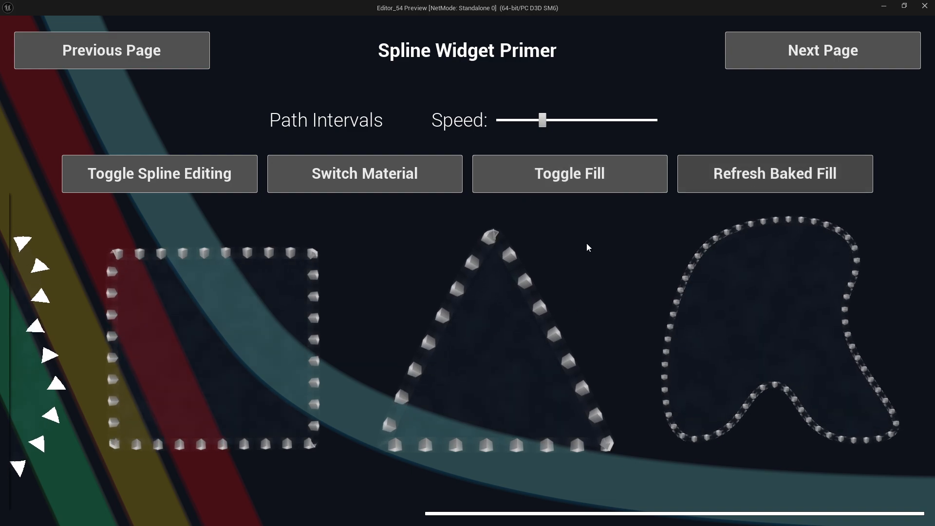
- Enable spline editing and reshape the triangle, square and arrow-marked splines by moving corner points and pulling edges inward
{"action": "left_click", "coordinate": [255, 174]}
{"action": "left_click_drag", "start_coordinate": [492, 244], "coordinate": [403, 331]}
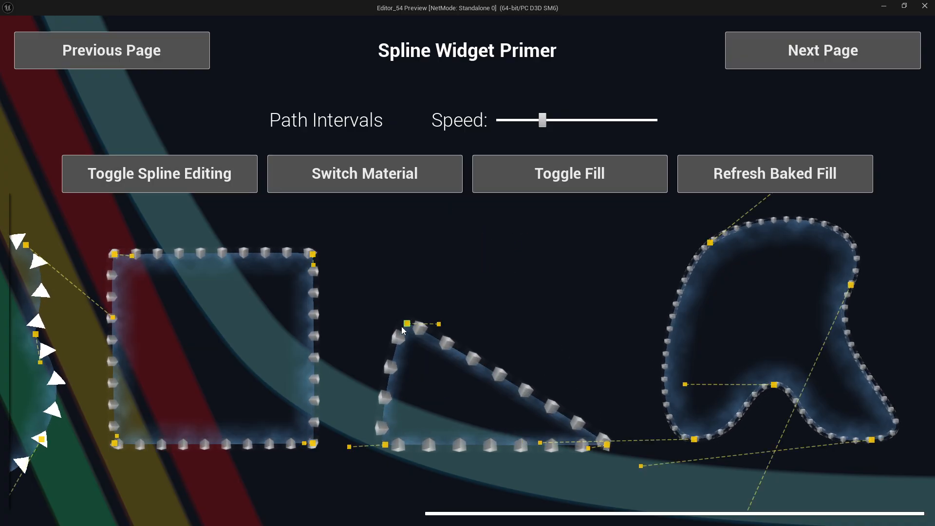
{"action": "left_click_drag", "start_coordinate": [312, 254], "coordinate": [205, 356]}
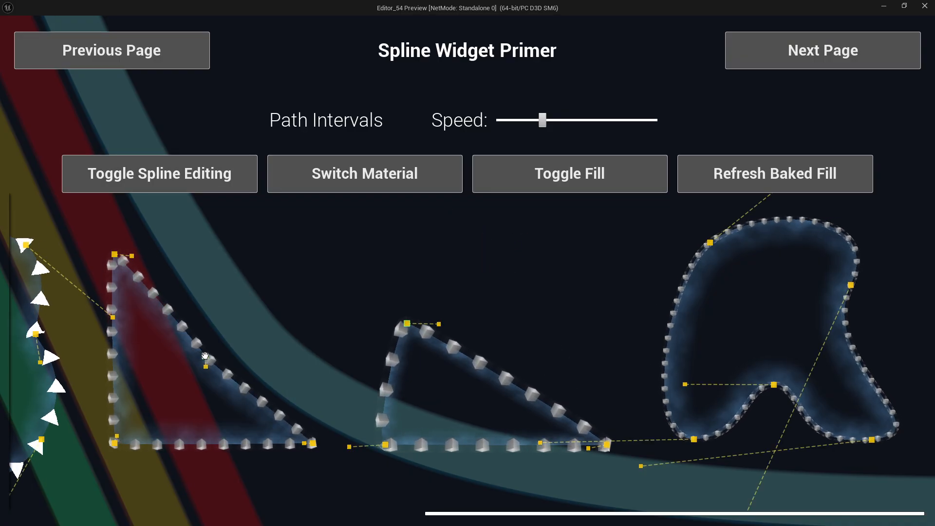
{"action": "left_click_drag", "start_coordinate": [311, 379], "coordinate": [302, 305]}
{"action": "scroll", "coordinate": [299, 346], "scroll_direction": "up", "scroll_amount": 5}
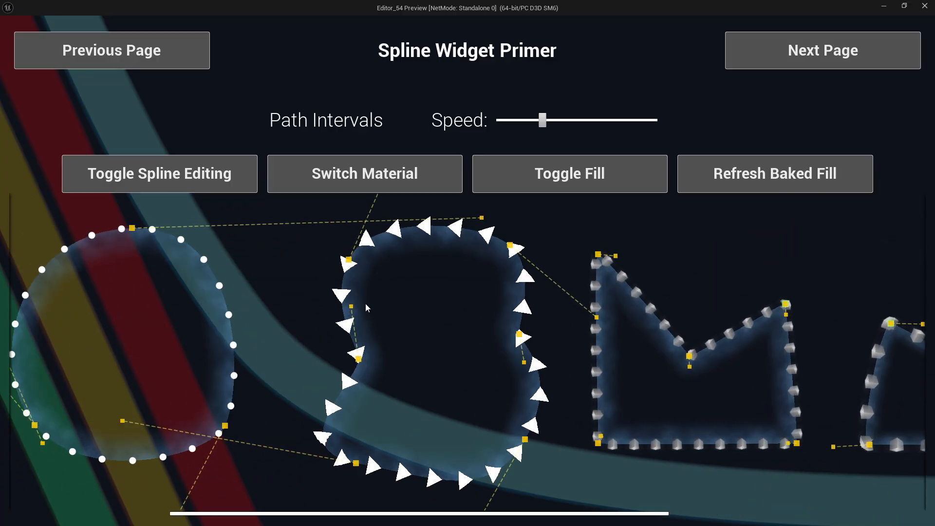
{"action": "left_click_drag", "start_coordinate": [426, 227], "coordinate": [427, 329]}
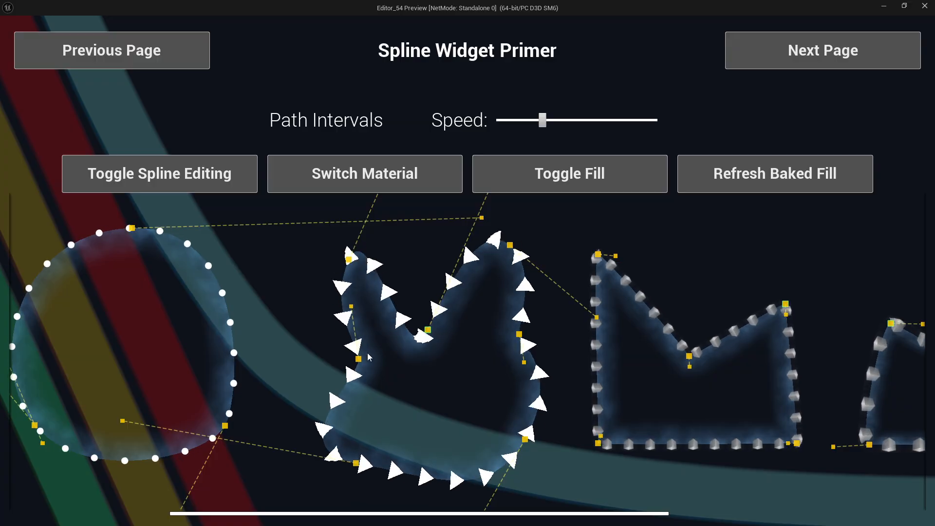
{"action": "left_click_drag", "start_coordinate": [369, 357], "coordinate": [410, 410]}
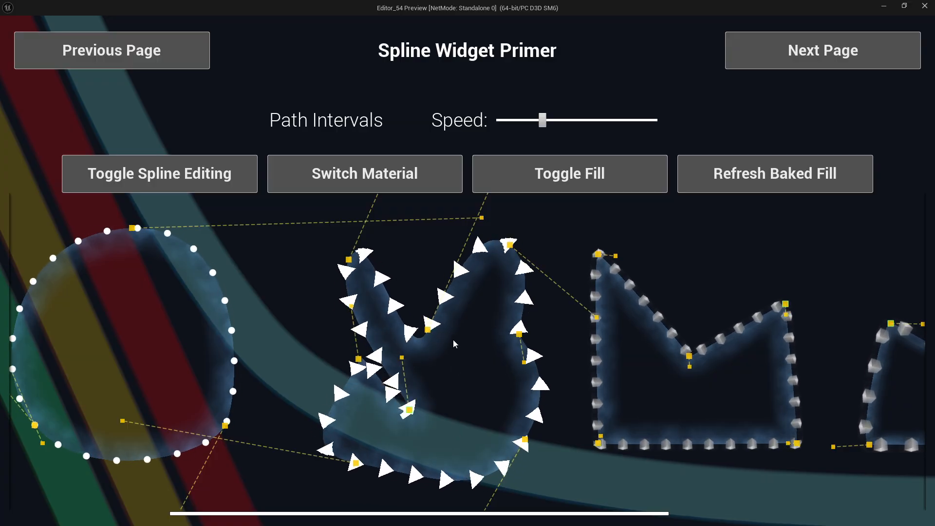
- Go to the Sequencer Animation page, turn on spline editing and scrub the animation slider back and forth, ending at about two thirds
{"action": "left_click", "coordinate": [823, 52]}
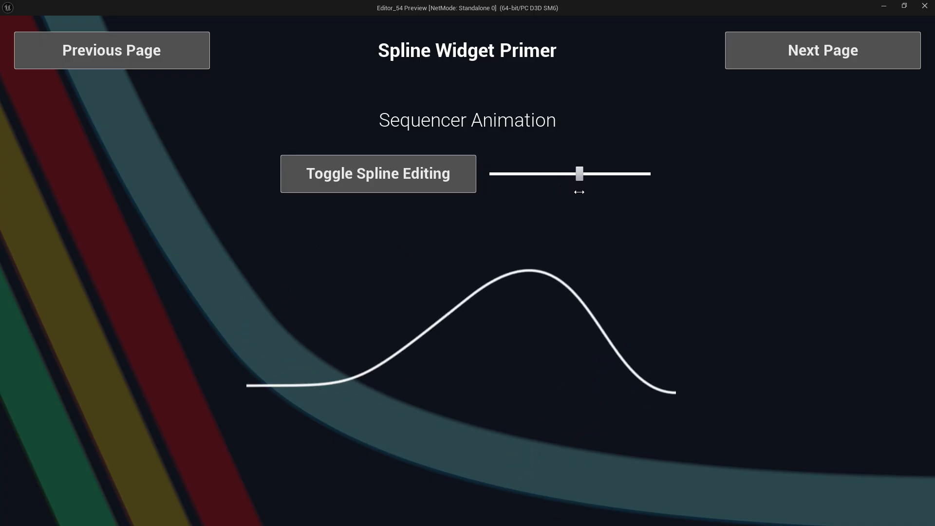
{"action": "left_click_drag", "start_coordinate": [589, 185], "coordinate": [516, 202]}
{"action": "left_click", "coordinate": [447, 175]}
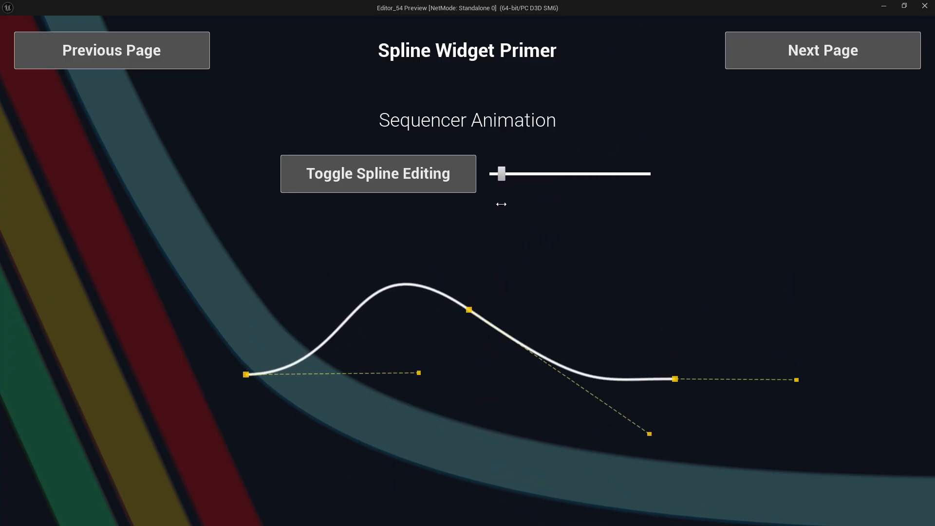
{"action": "left_click_drag", "start_coordinate": [594, 180], "coordinate": [603, 179]}
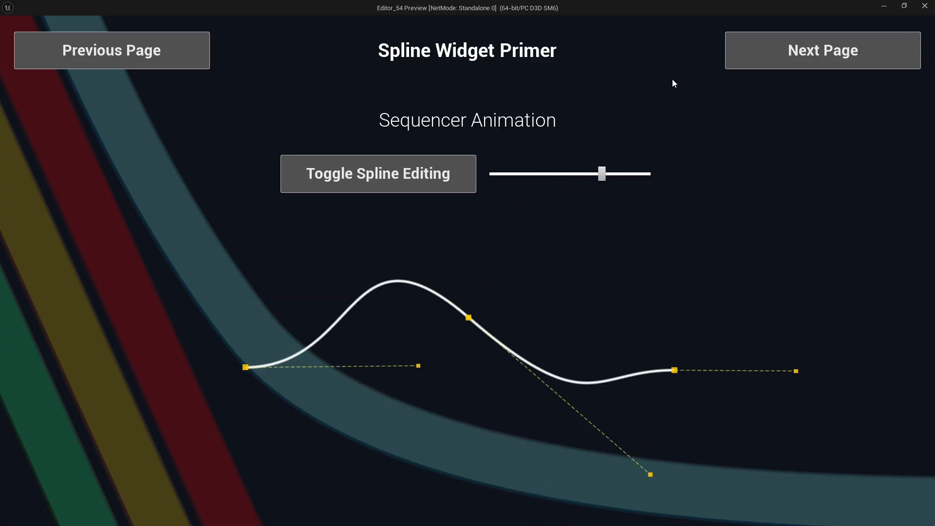
- Advance past the Spline Anchors page to the Debugging page and toggle the spline's wireframe display repeatedly
{"action": "left_click", "coordinate": [757, 63]}
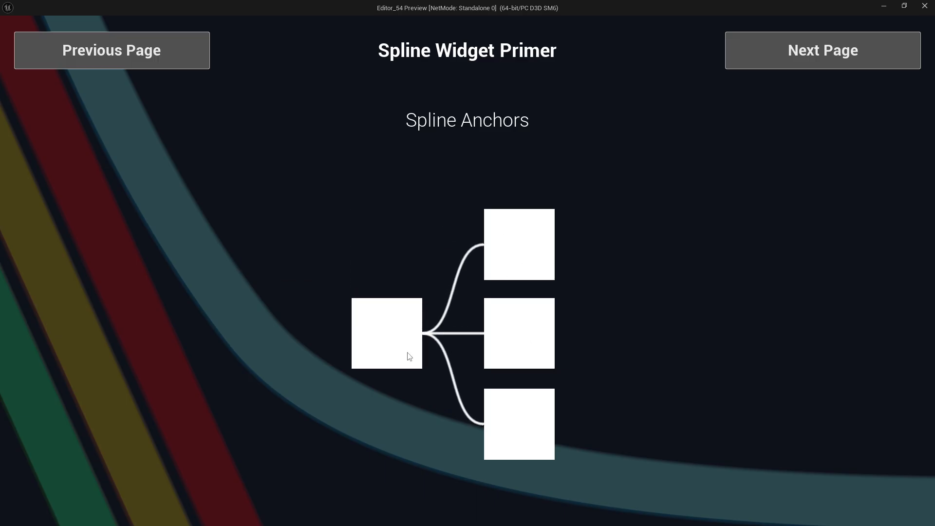
{"action": "left_click", "coordinate": [772, 58]}
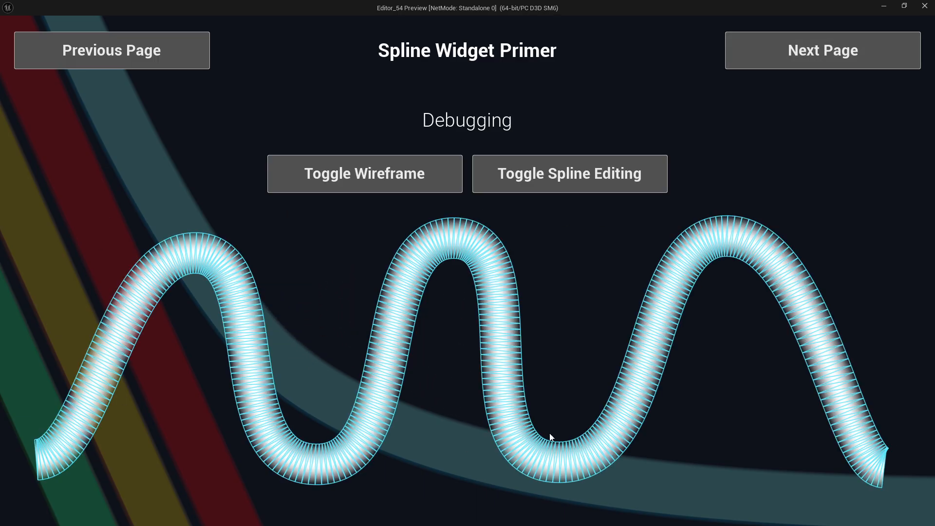
{"action": "left_click", "coordinate": [358, 177]}
{"action": "left_click", "coordinate": [357, 177]}
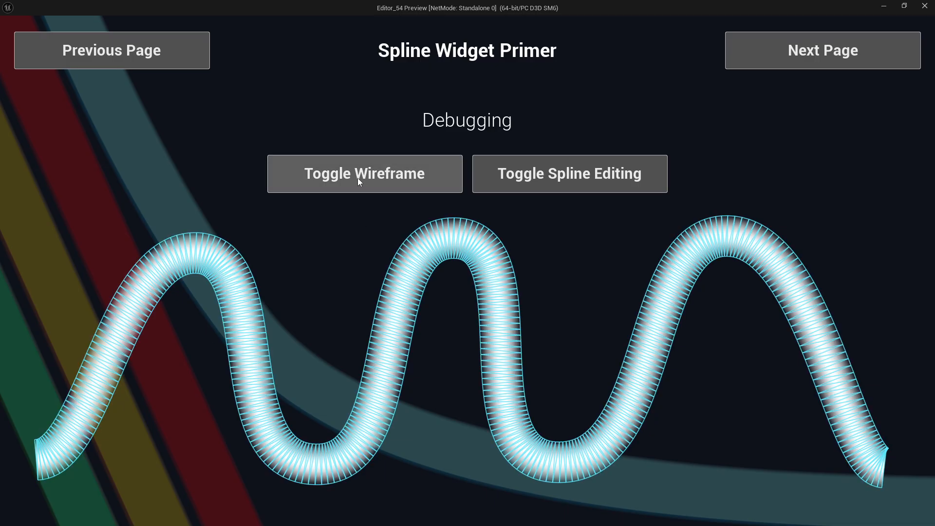
{"action": "left_click", "coordinate": [367, 175]}
{"action": "left_click", "coordinate": [367, 175]}
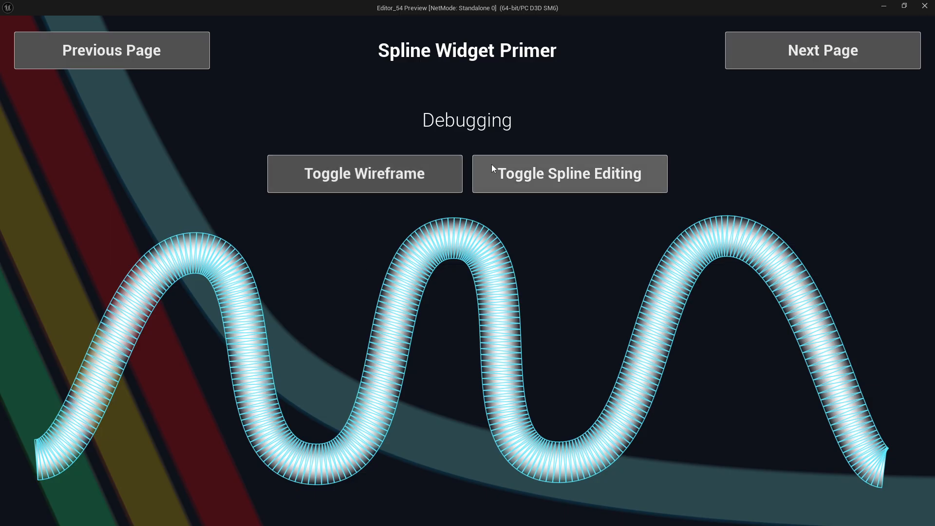
- With spline editing enabled, stretch the middle peak's tangent handle on the Debugging page and lower the top point on the Edit in UMG or Runtime page
{"action": "left_click", "coordinate": [559, 185]}
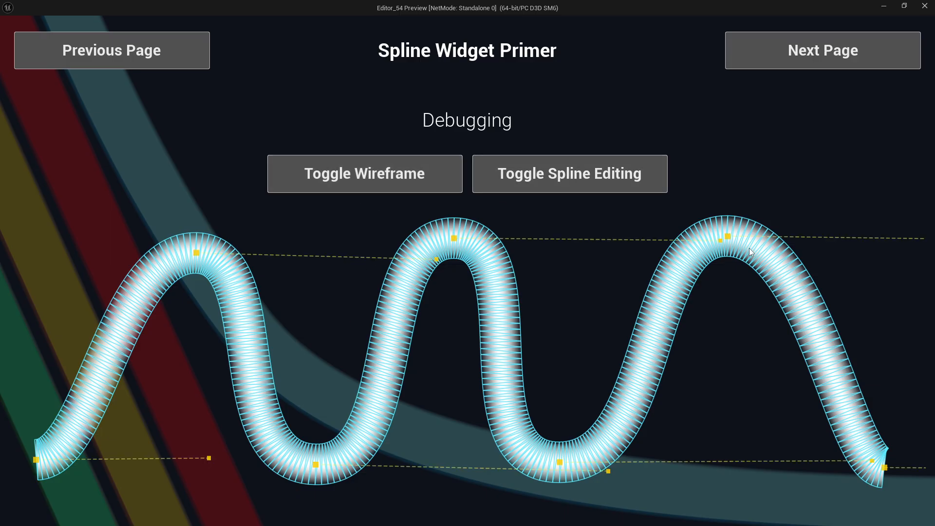
{"action": "left_click_drag", "start_coordinate": [718, 241], "coordinate": [858, 259]}
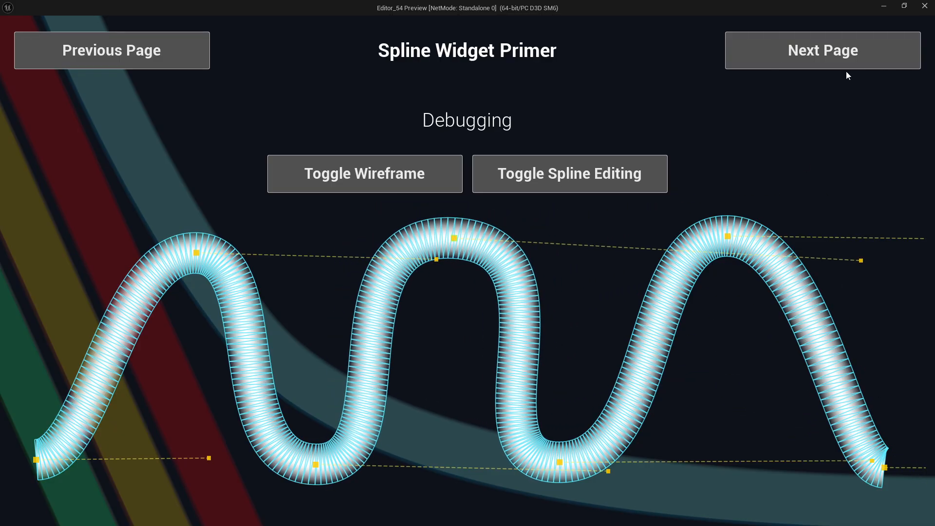
{"action": "left_click", "coordinate": [834, 48]}
{"action": "left_click", "coordinate": [215, 179]}
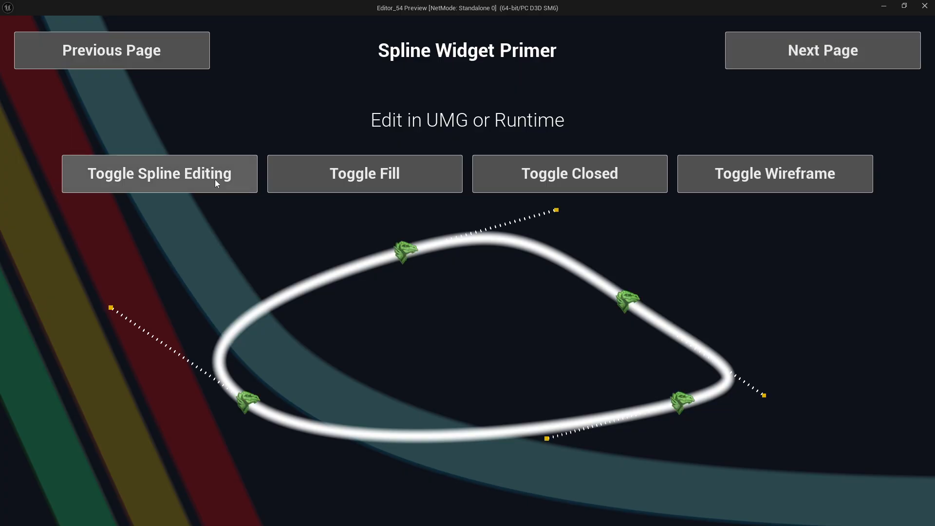
{"action": "left_click_drag", "start_coordinate": [402, 251], "coordinate": [370, 263]}
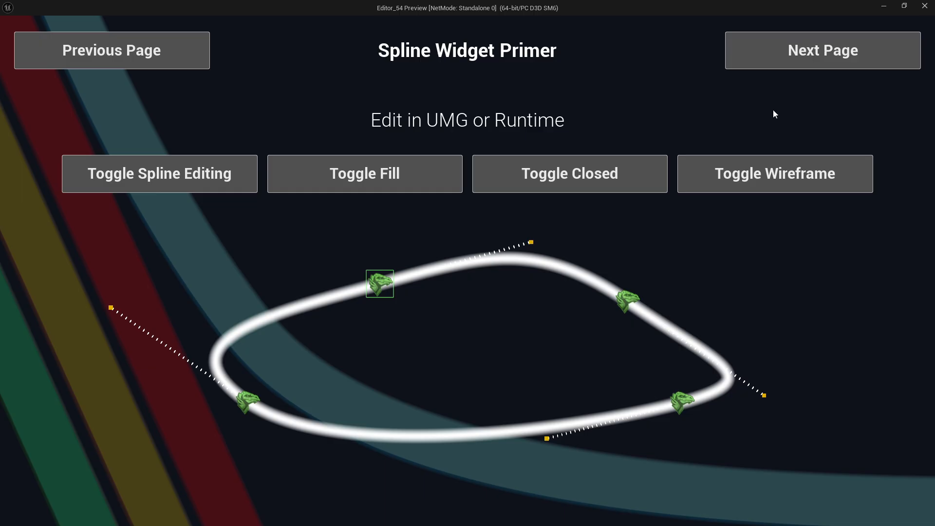
- Close the preview window and open the W_PrimerSplineDemo_Page5 widget blueprint from the demo's Pages folder
{"action": "left_click", "coordinate": [925, 7]}
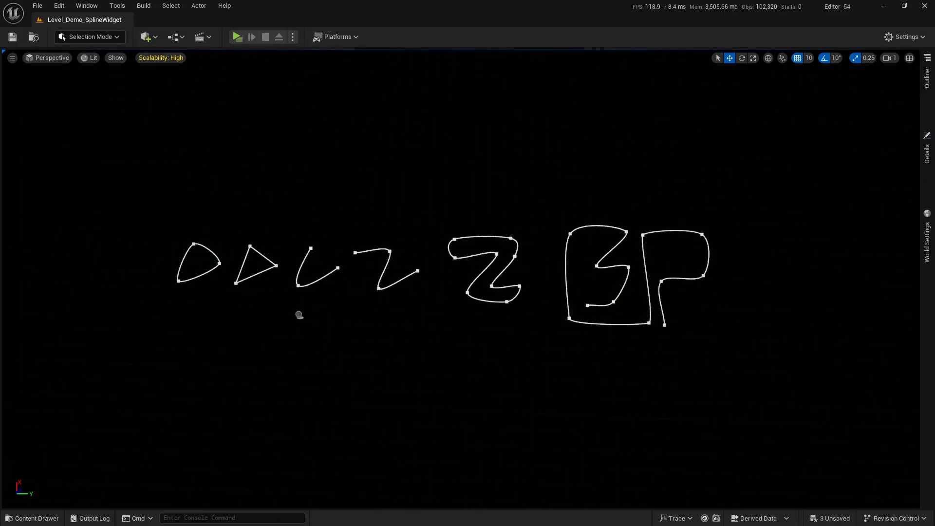
{"action": "left_click_drag", "start_coordinate": [934, 168], "coordinate": [384, 3]}
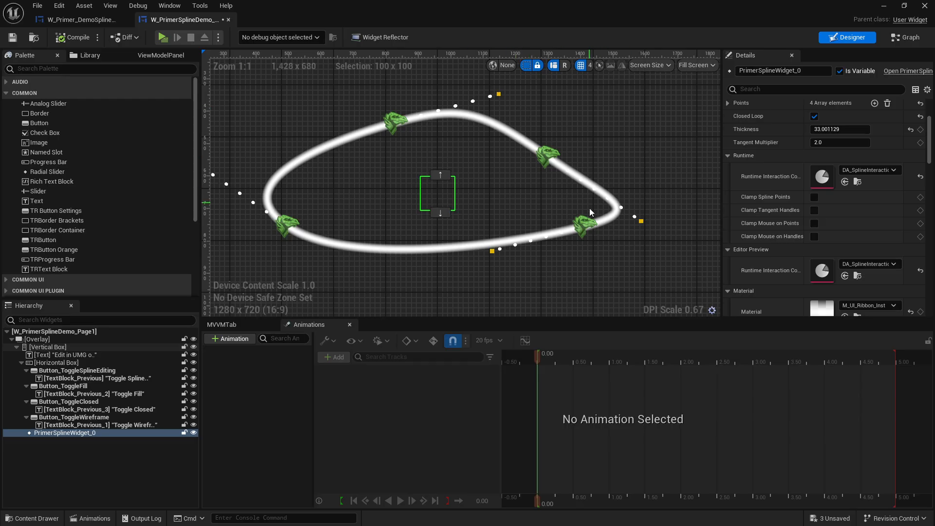
{"action": "left_click", "coordinate": [39, 43]}
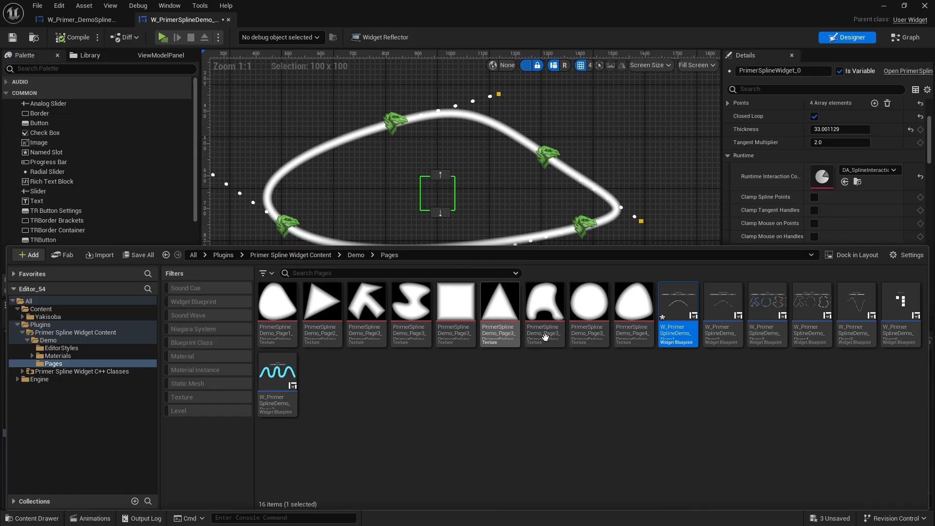
{"action": "double_click", "coordinate": [854, 302]}
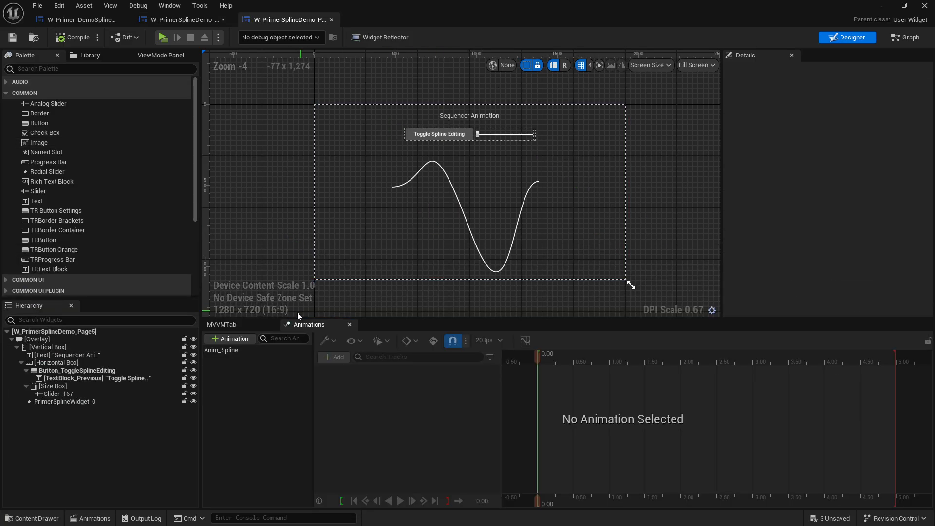
- Open the Anim_Spline animation, scrub its timeline to 0.95 and select PrimerSplineWidget_0
{"action": "left_click", "coordinate": [217, 351]}
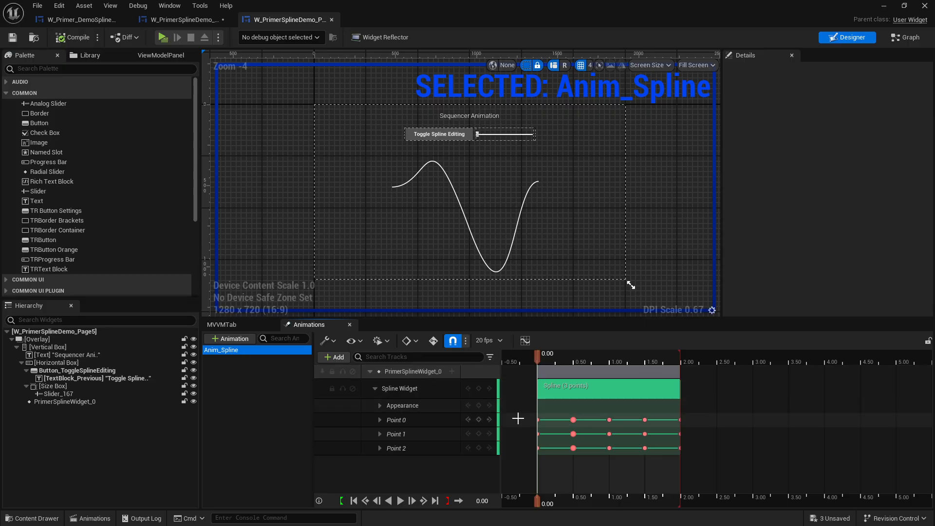
{"action": "left_click_drag", "start_coordinate": [556, 356], "coordinate": [604, 370]}
{"action": "left_click", "coordinate": [95, 401]}
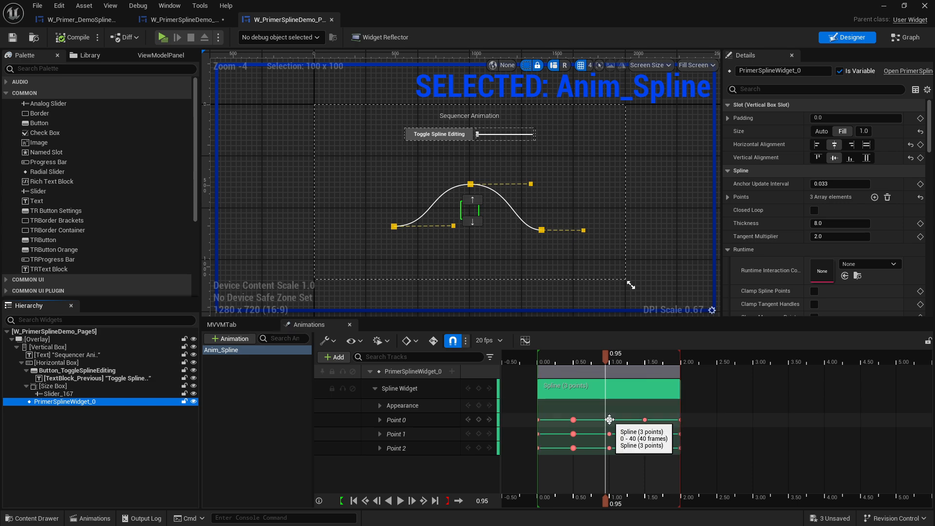
- At time 1.00 in Anim_Spline, move the spline's middle point down and readjust its height, and preview the animation back to 0.25
{"action": "left_click", "coordinate": [609, 420]}
{"action": "left_click_drag", "start_coordinate": [471, 183], "coordinate": [472, 260]}
{"action": "left_click", "coordinate": [457, 425]}
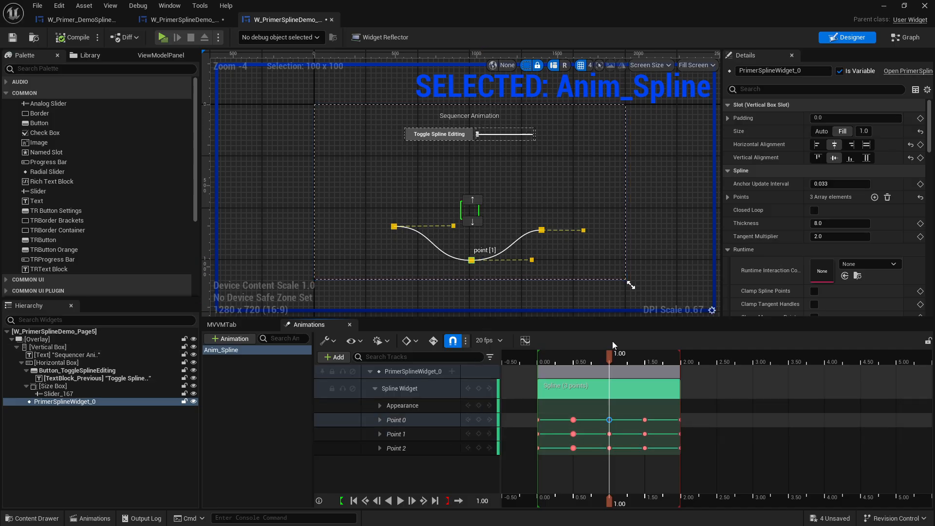
{"action": "mouse_move", "coordinate": [609, 360]}
{"action": "left_mouse_down"}
{"action": "mouse_move", "coordinate": [551, 363]}
{"action": "mouse_move", "coordinate": [609, 373]}
{"action": "left_mouse_up"}
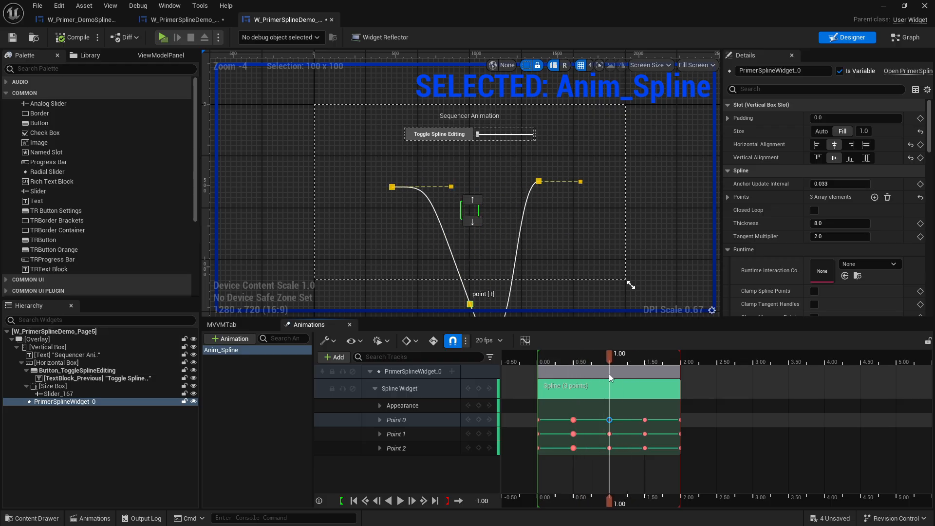
{"action": "left_click_drag", "start_coordinate": [470, 305], "coordinate": [474, 238]}
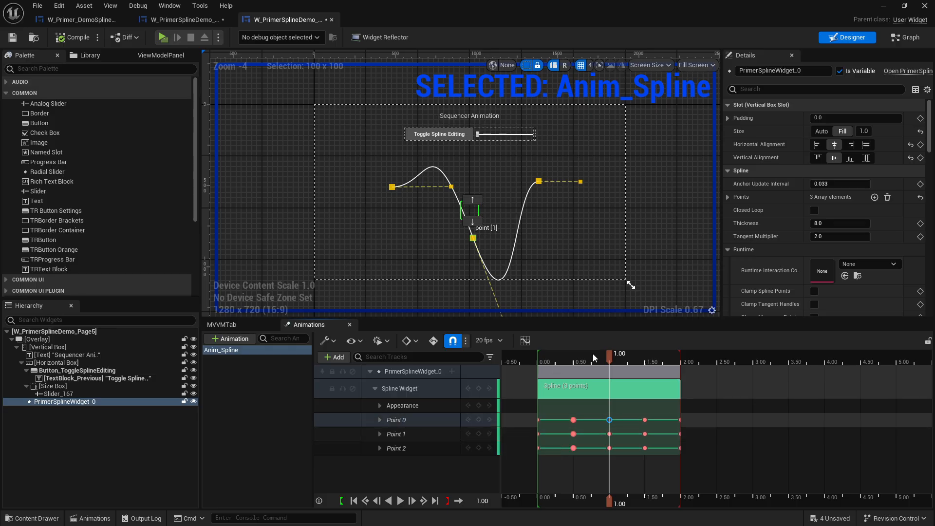
{"action": "left_click_drag", "start_coordinate": [606, 361], "coordinate": [556, 361]}
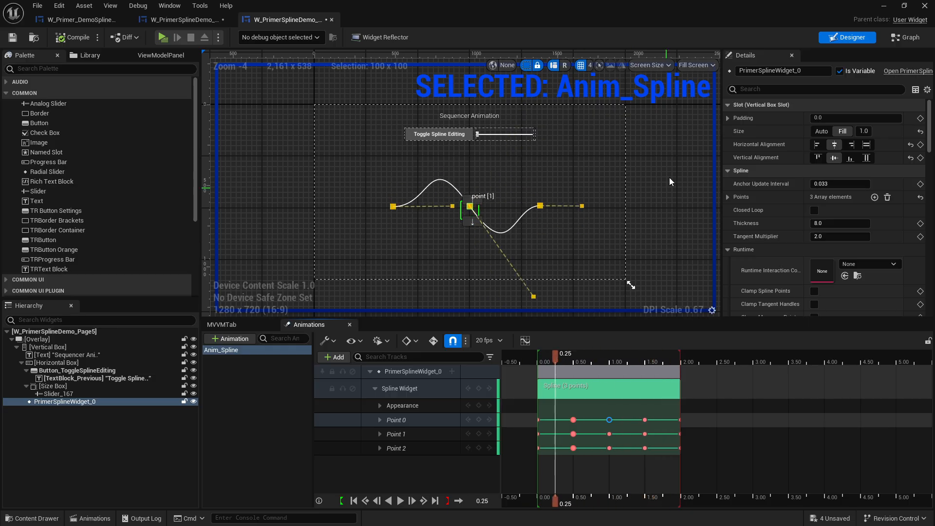
{"action": "left_click", "coordinate": [688, 147]}
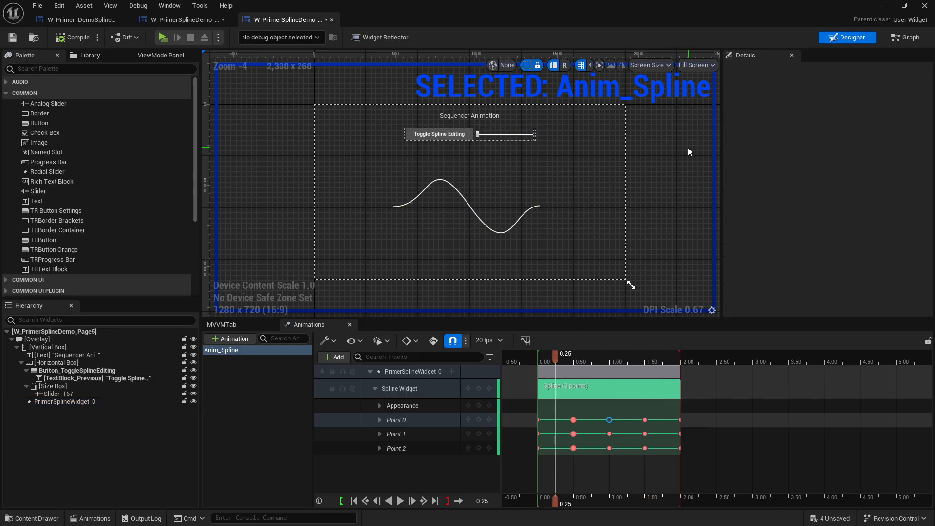
- Open the event graph of W_Primer_DemoSplineWidget and examine its Anchors, Events and Clamps node groups
{"action": "left_click", "coordinate": [97, 20]}
{"action": "left_click", "coordinate": [901, 39]}
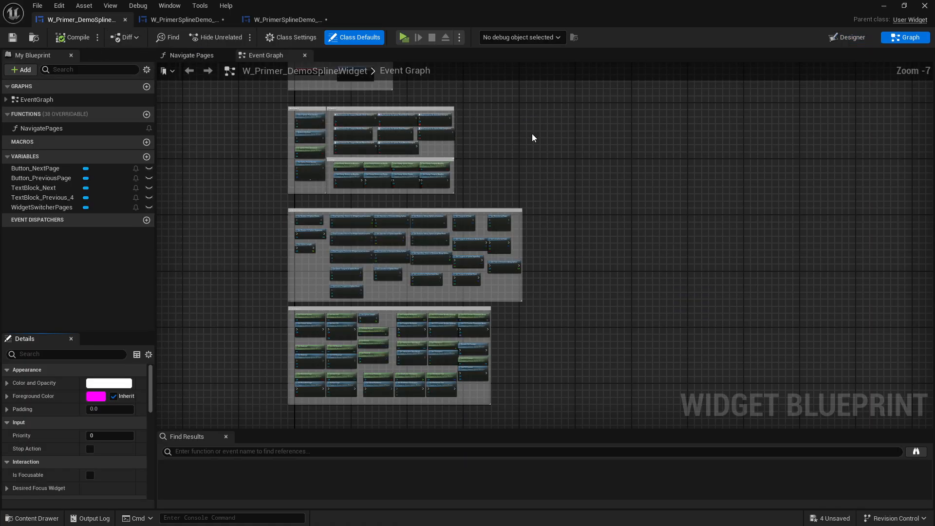
{"action": "right_click_drag", "start_coordinate": [532, 138], "coordinate": [613, 214]}
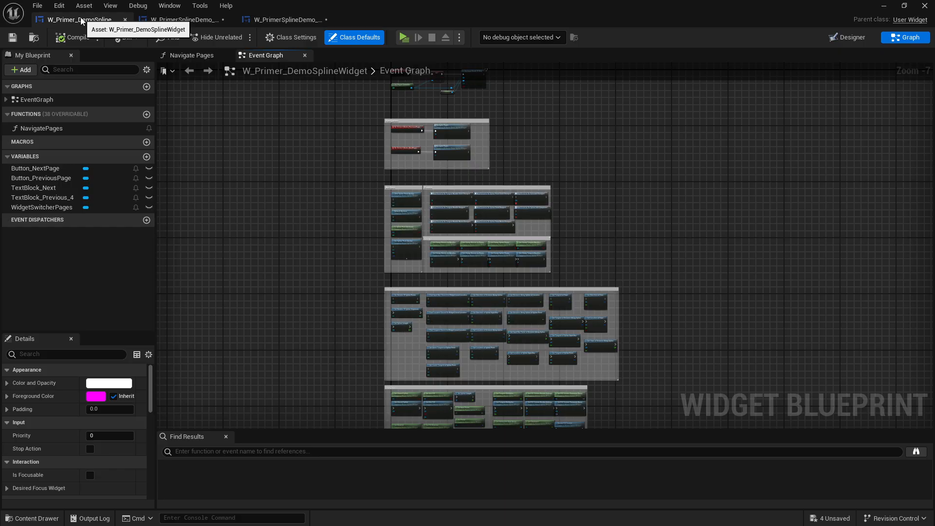
{"action": "scroll", "coordinate": [484, 235], "scroll_direction": "up", "scroll_amount": 4}
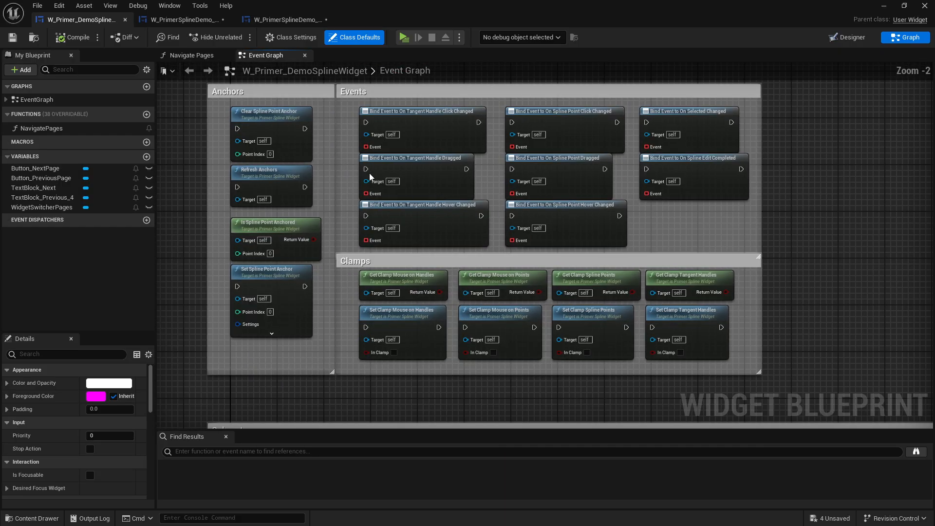
{"action": "scroll", "coordinate": [316, 141], "scroll_direction": "up", "scroll_amount": 1}
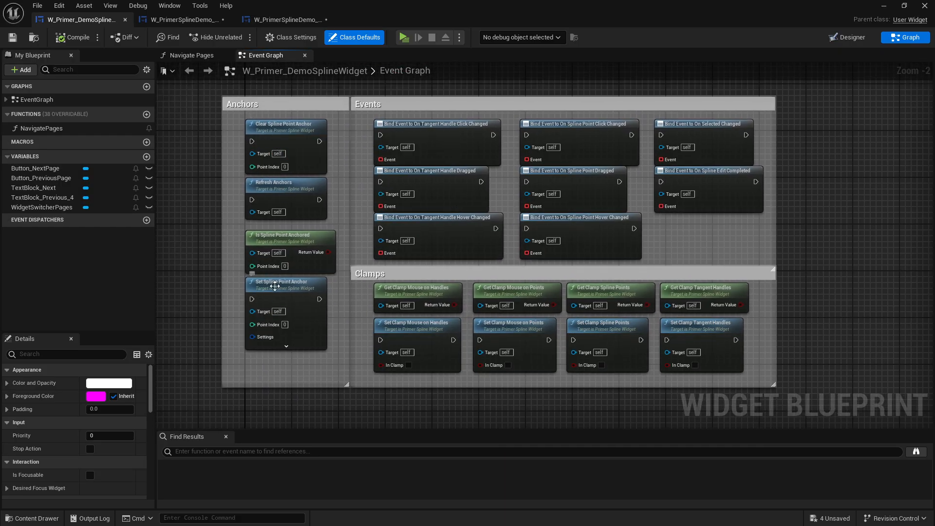
- Add a Make PrimerSplineAnchorSettings node feeding the Settings input of the Set Spline Point Anchor node, and inspect its options
{"action": "left_click_drag", "start_coordinate": [255, 337], "coordinate": [174, 308]}
{"action": "type", "text": "make"}
{"action": "key", "text": "Return"}
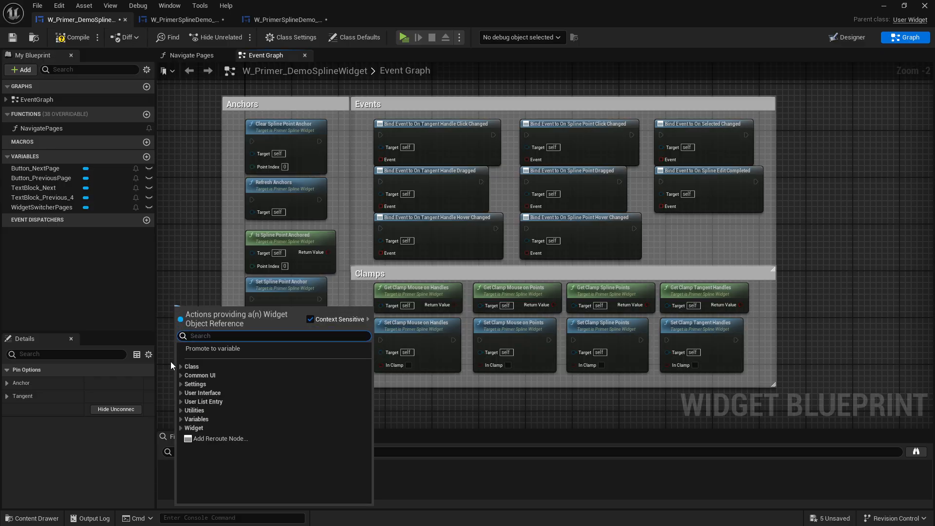
{"action": "left_click", "coordinate": [169, 360]}
{"action": "left_click", "coordinate": [218, 391]}
{"action": "right_click_drag", "start_coordinate": [218, 390], "coordinate": [205, 218]}
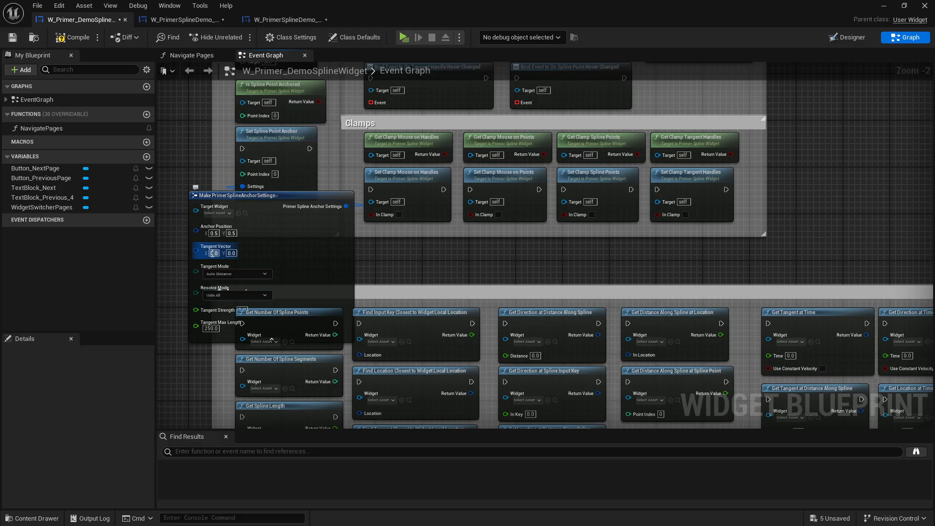
- Set the anchor settings node's Resolve Mode to Hide Point and move the node clear of the Anchors and Subsystem groups
{"action": "left_click_drag", "start_coordinate": [286, 240], "coordinate": [246, 251]}
{"action": "right_click_drag", "start_coordinate": [220, 280], "coordinate": [313, 256]}
{"action": "left_click", "coordinate": [285, 277]}
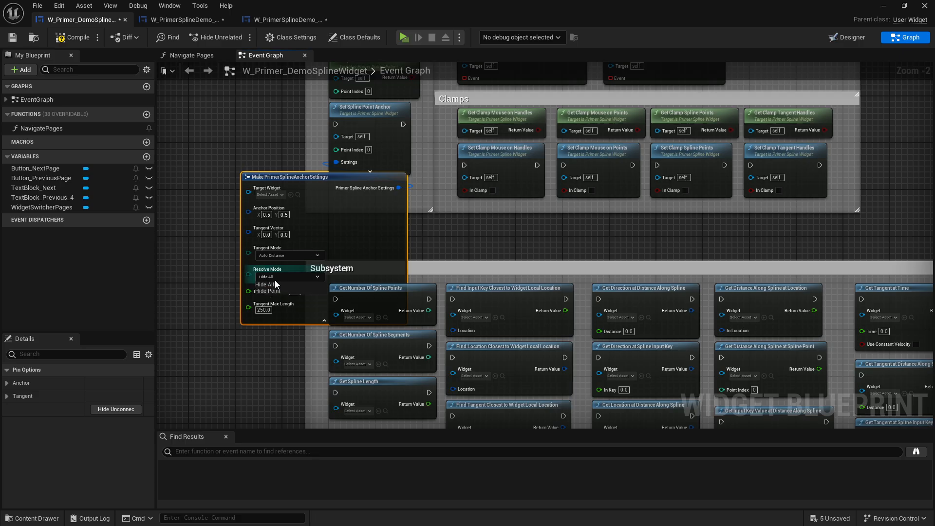
{"action": "left_click", "coordinate": [268, 291]}
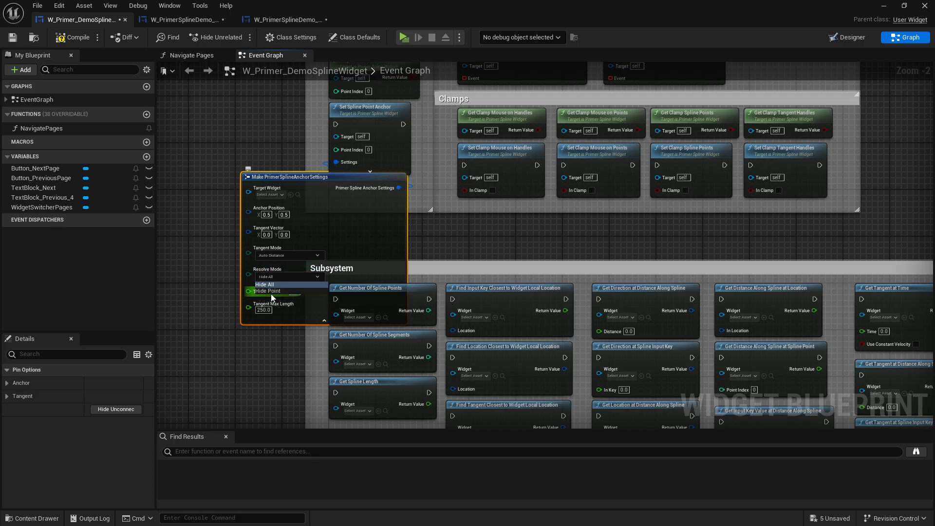
{"action": "left_click_drag", "start_coordinate": [362, 227], "coordinate": [235, 209]}
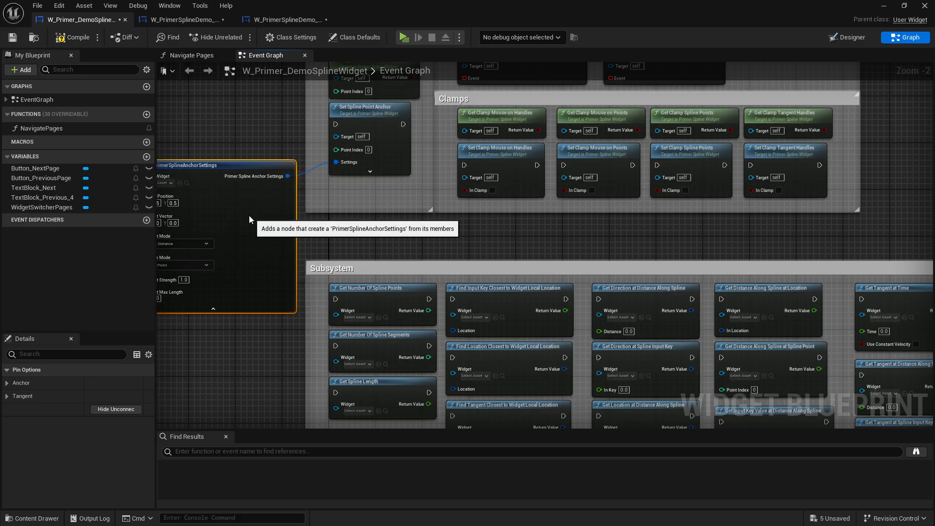
- Select all the Get and Set nodes in the Clamps group, and switch to the W_PrimerSplineDemo_Page1 designer
{"action": "right_click_drag", "start_coordinate": [396, 182], "coordinate": [289, 336]}
{"action": "left_click_drag", "start_coordinate": [320, 325], "coordinate": [689, 296]}
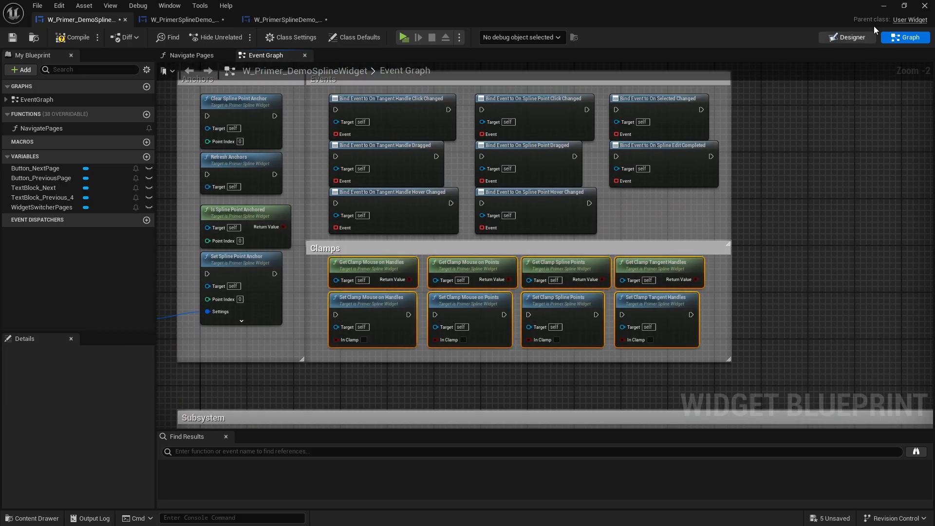
{"action": "left_click", "coordinate": [852, 38]}
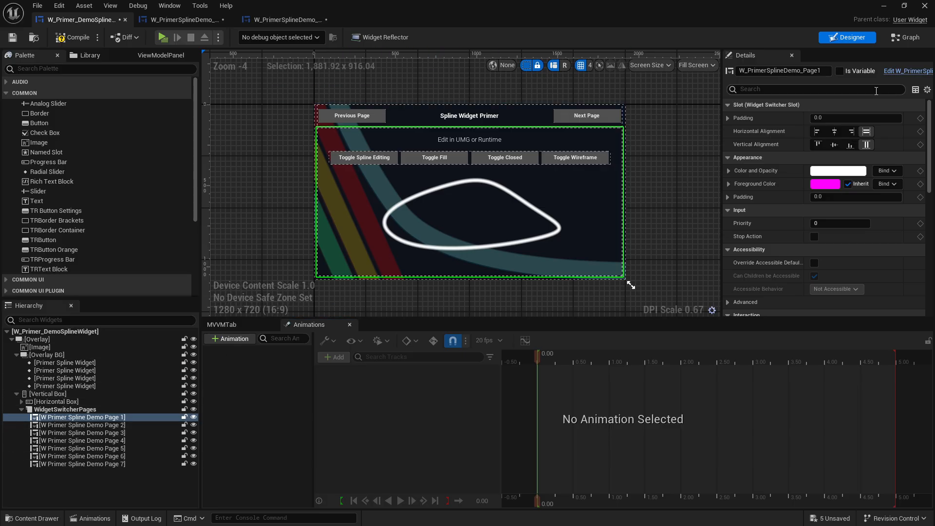
{"action": "left_click", "coordinate": [900, 73]}
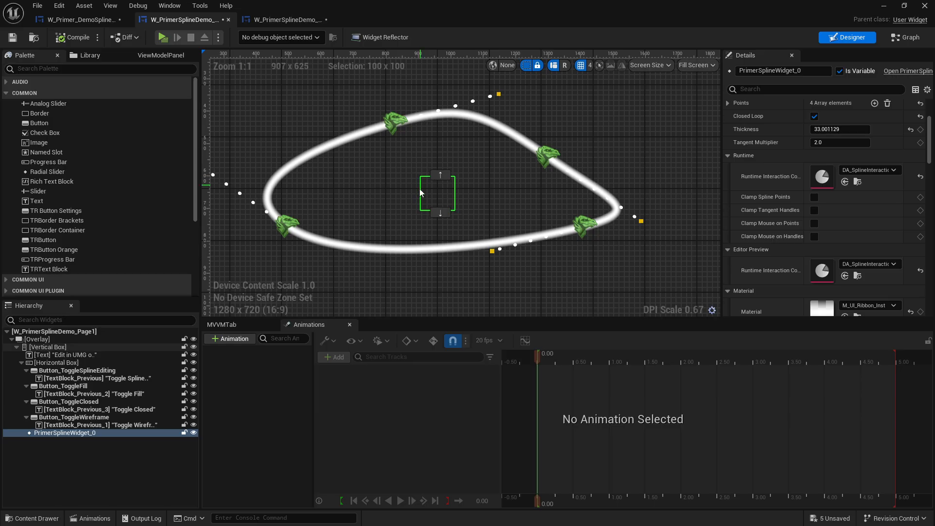
- Enable Clamp Spline Points, Clamp Tangent Handles, Clamp Mouse on Points and Clamp Mouse on Handles for PrimerSplineWidget_0, and deselect the spline
{"action": "left_click", "coordinate": [814, 197]}
{"action": "left_click", "coordinate": [815, 210]}
{"action": "left_click", "coordinate": [814, 224]}
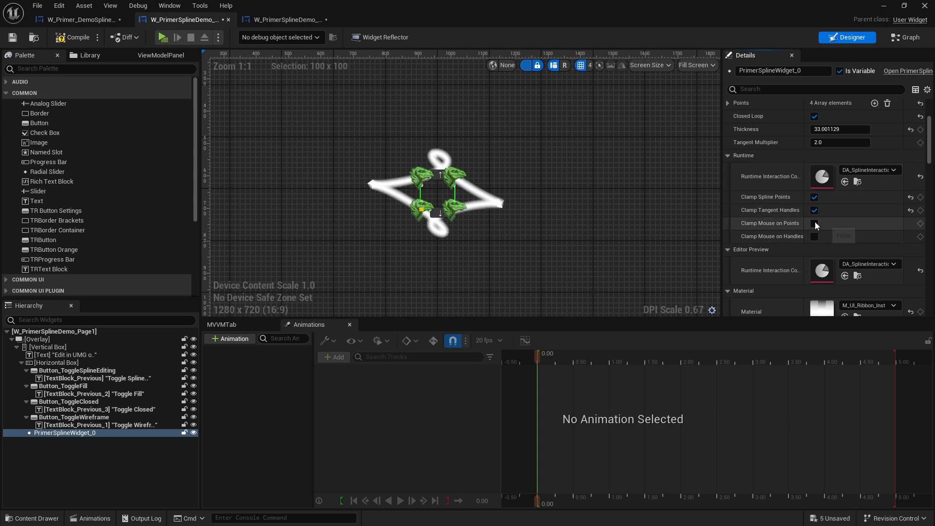
{"action": "left_click", "coordinate": [814, 236]}
{"action": "left_click", "coordinate": [525, 197]}
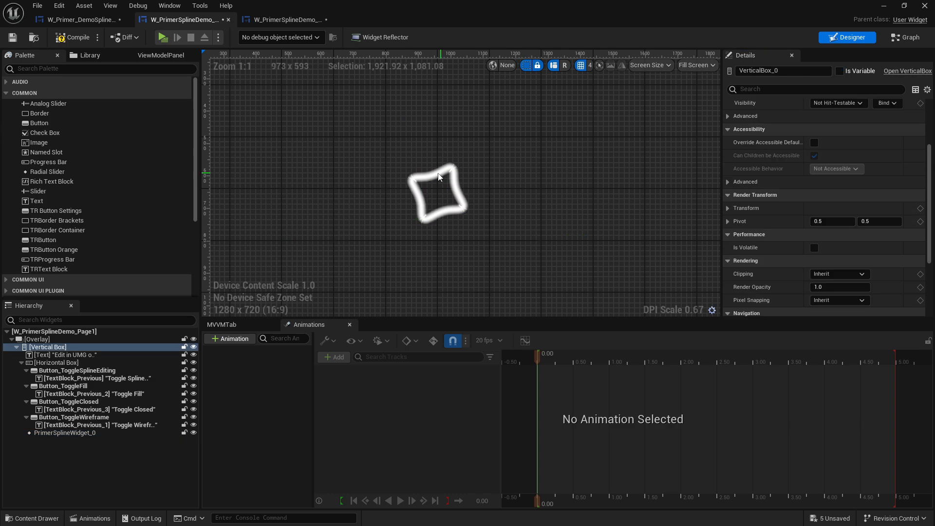
- Undo the last clamp change, reselect the spline and leave only Clamp Mouse on Points and Clamp Mouse on Handles enabled
{"action": "key", "text": "ctrl+z"}
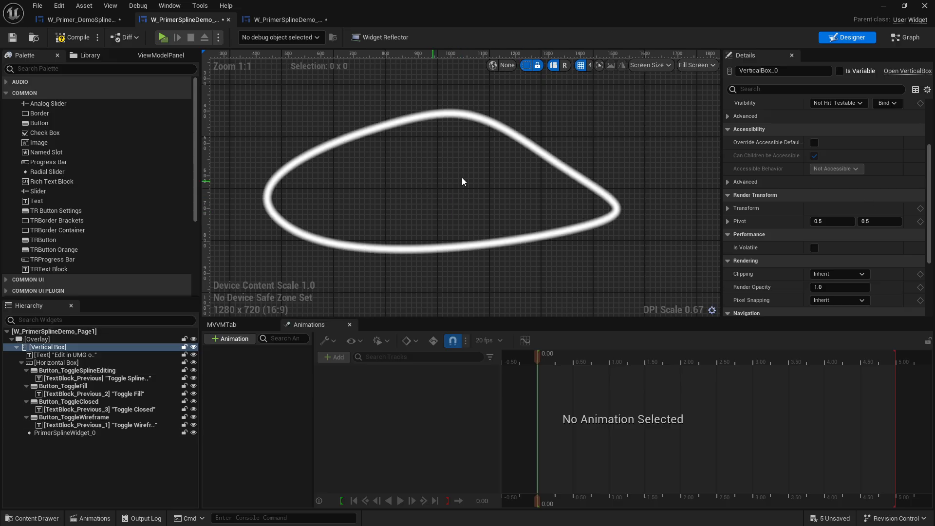
{"action": "left_click", "coordinate": [437, 191]}
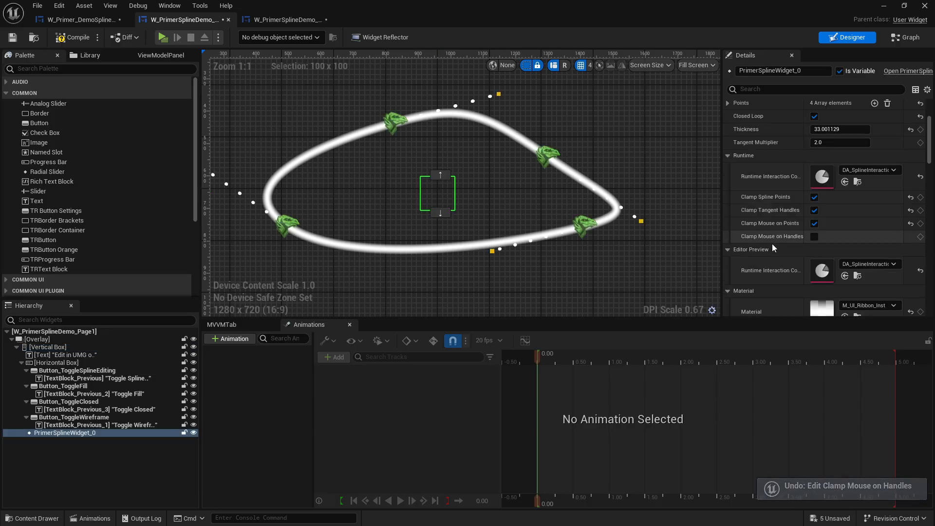
{"action": "left_click", "coordinate": [814, 210]}
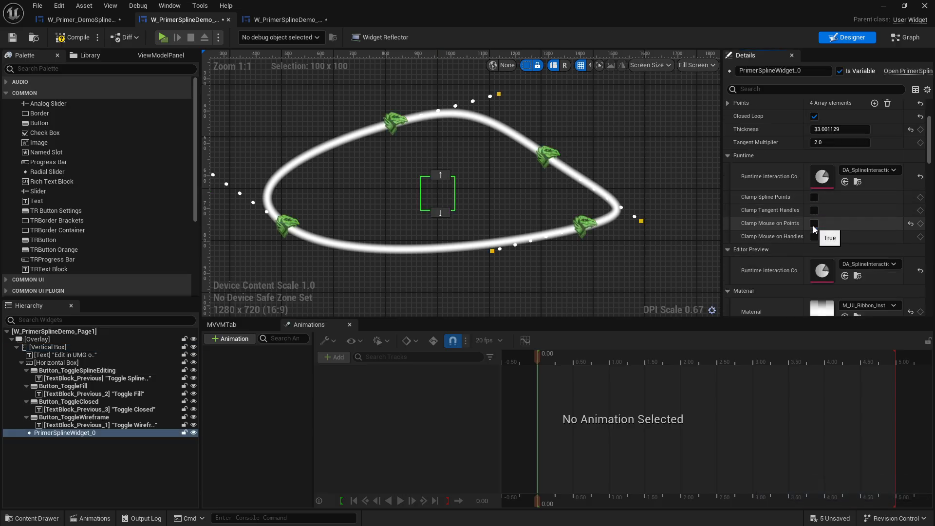
{"action": "left_click", "coordinate": [814, 237]}
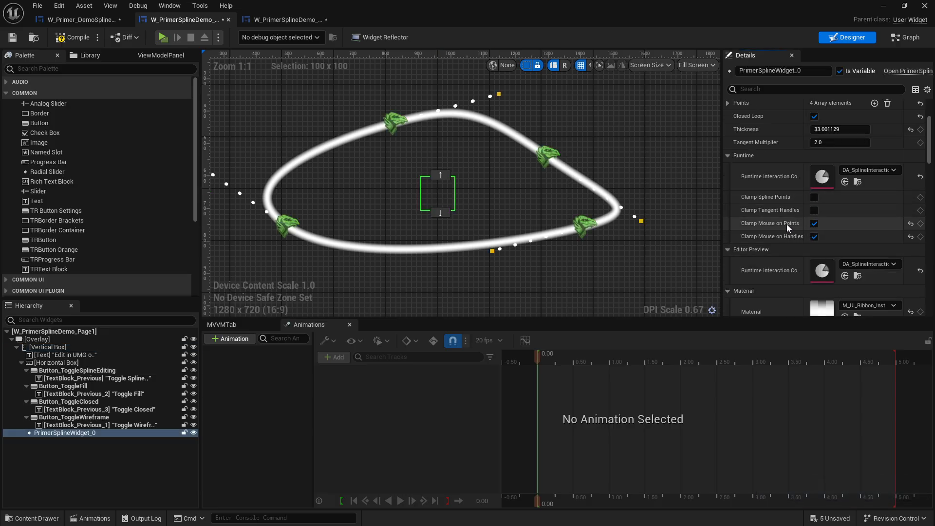
- Run the preview, toggle spline editing, test moving the upper spline point and its tangent handle, and close the preview
{"action": "left_click", "coordinate": [162, 38]}
{"action": "left_click", "coordinate": [215, 174]}
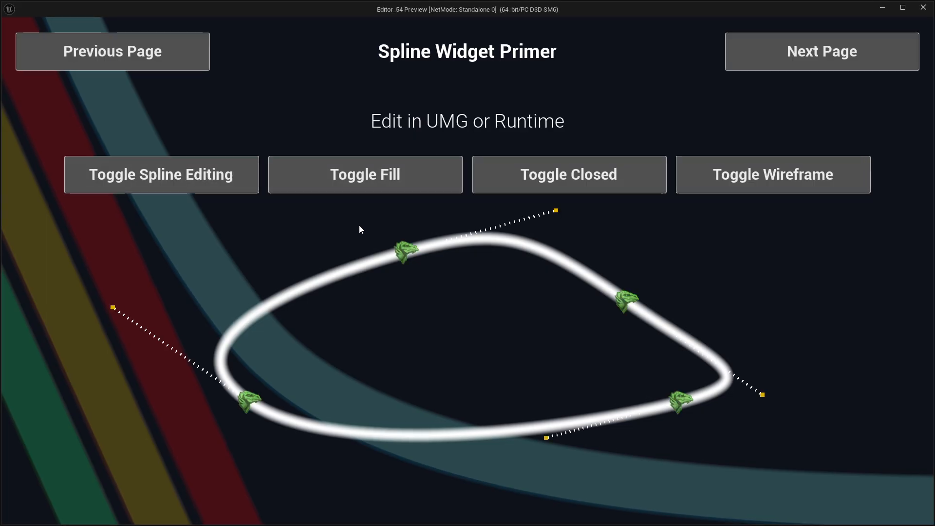
{"action": "mouse_move", "coordinate": [445, 335]}
{"action": "left_mouse_down"}
{"action": "mouse_move", "coordinate": [492, 334]}
{"action": "mouse_move", "coordinate": [492, 355]}
{"action": "mouse_move", "coordinate": [457, 334]}
{"action": "mouse_move", "coordinate": [492, 381]}
{"action": "mouse_move", "coordinate": [448, 334]}
{"action": "left_mouse_up"}
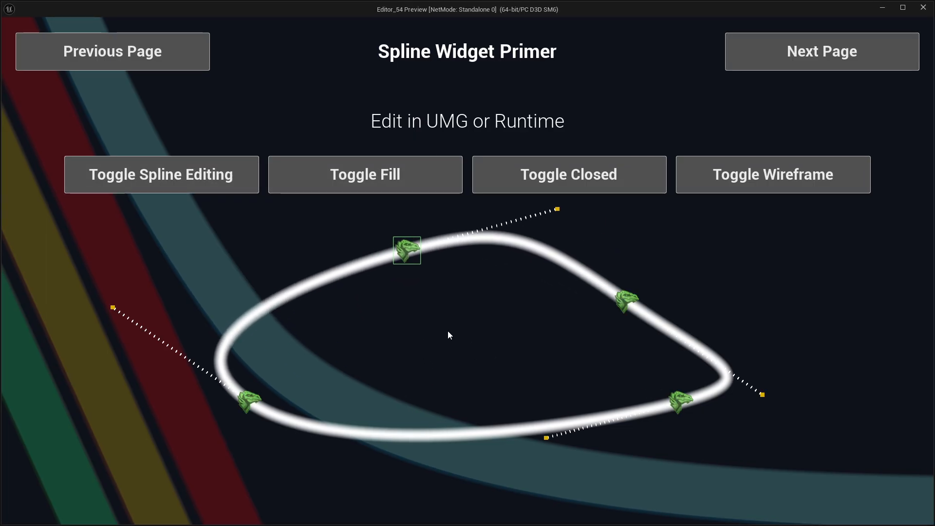
{"action": "left_click_drag", "start_coordinate": [410, 247], "coordinate": [489, 337]}
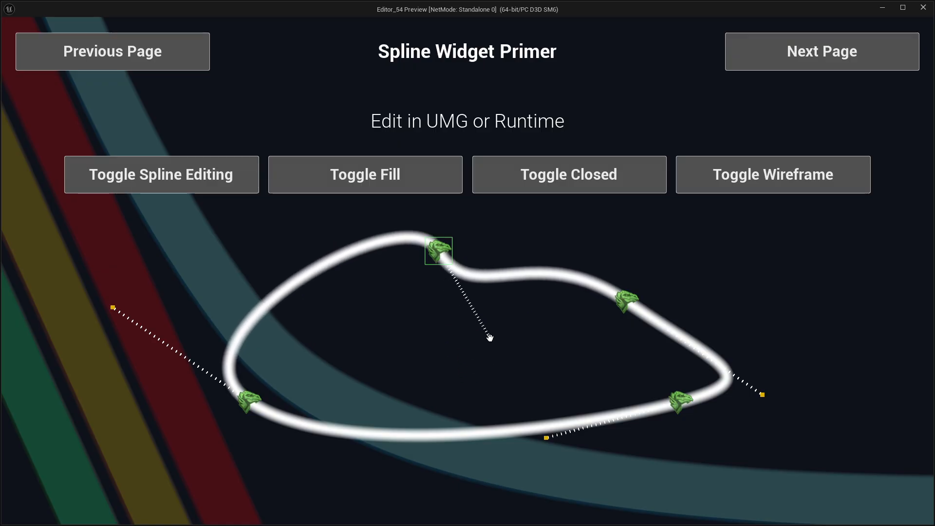
{"action": "left_click", "coordinate": [923, 7]}
- Disable Clamp Mouse on Points and Clamp Mouse on Handles, try centre alignment, and set the spline's horizontal and vertical slot alignment to fill
{"action": "left_click", "coordinate": [815, 223]}
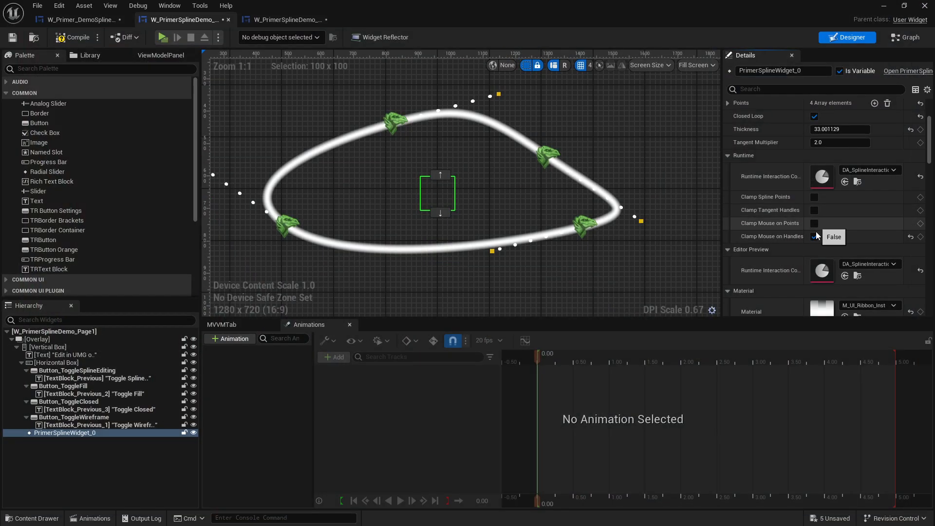
{"action": "left_click", "coordinate": [814, 237]}
{"action": "scroll", "coordinate": [798, 176], "scroll_direction": "up", "scroll_amount": 2}
{"action": "scroll", "coordinate": [822, 175], "scroll_direction": "up", "scroll_amount": 1}
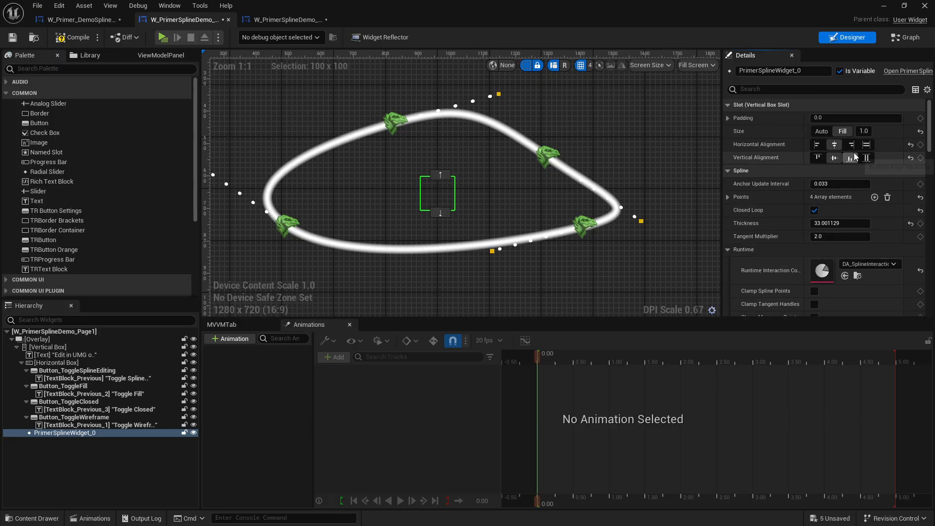
{"action": "scroll", "coordinate": [419, 134], "scroll_direction": "up", "scroll_amount": 3}
{"action": "scroll", "coordinate": [419, 135], "scroll_direction": "down", "scroll_amount": 7}
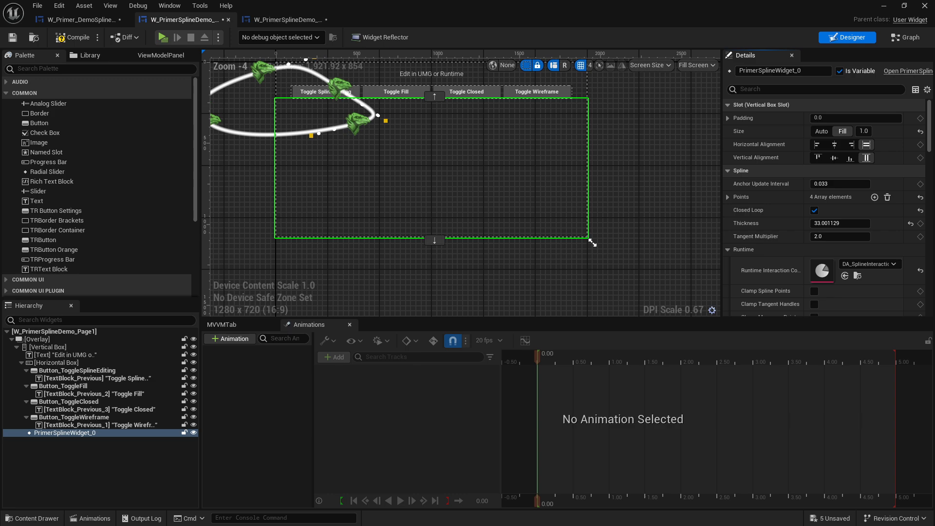
{"action": "left_click", "coordinate": [835, 145]}
{"action": "left_click", "coordinate": [834, 158]}
{"action": "left_click", "coordinate": [865, 144]}
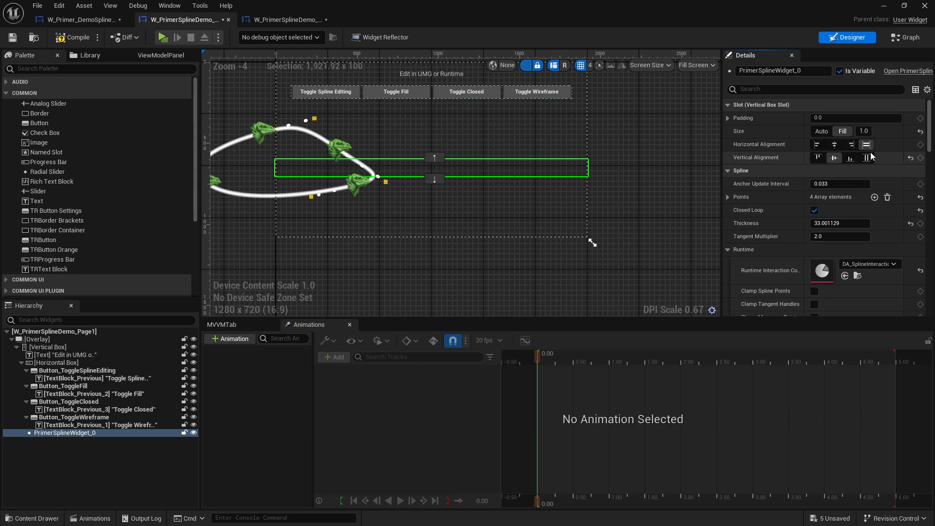
{"action": "left_click", "coordinate": [867, 157]}
- Move all four spline points together into the middle of the filled slot area below the toggle buttons
{"action": "right_click_drag", "start_coordinate": [267, 71], "coordinate": [308, 106]}
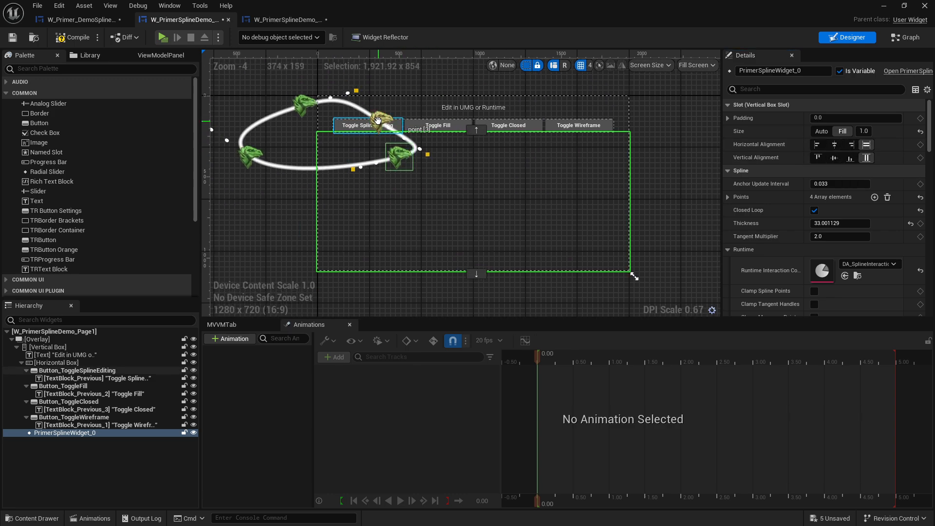
{"action": "left_click_drag", "start_coordinate": [308, 105], "coordinate": [398, 223]}
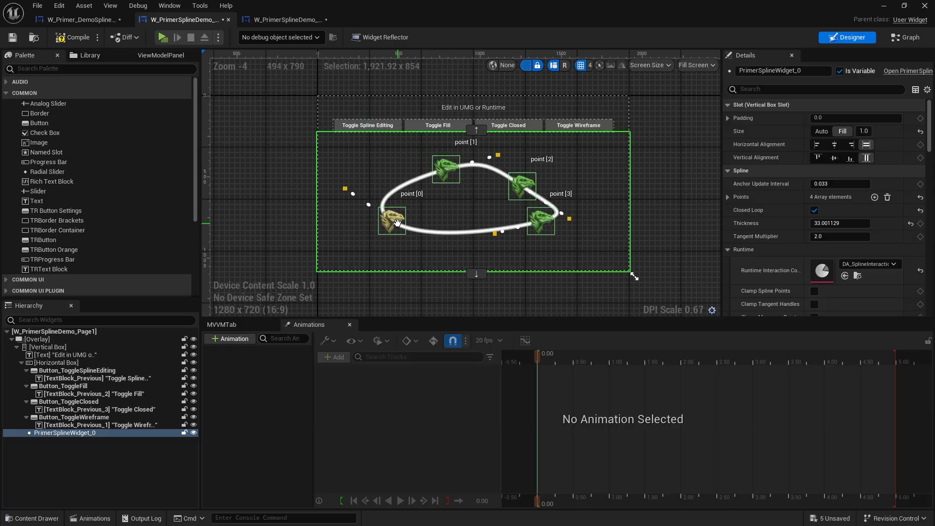
{"action": "scroll", "coordinate": [465, 193], "scroll_direction": "up", "scroll_amount": 2}
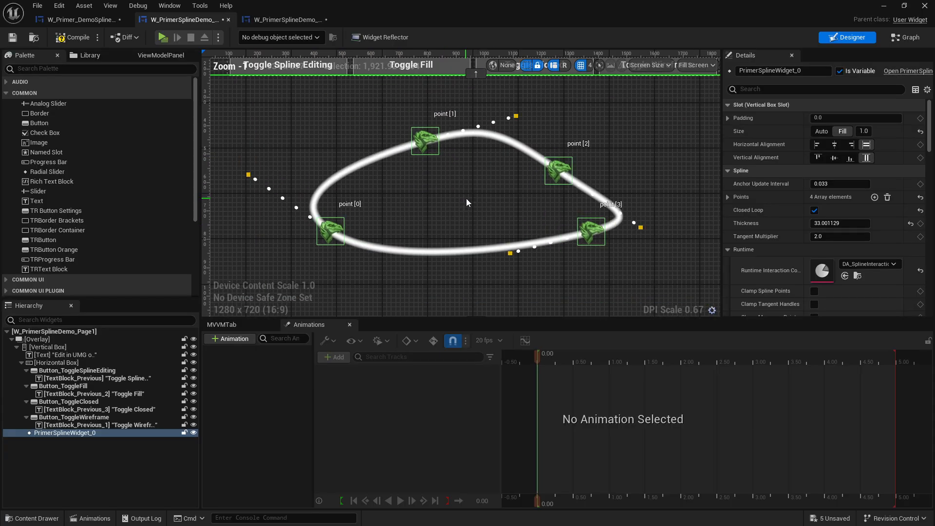
{"action": "scroll", "coordinate": [466, 197], "scroll_direction": "down", "scroll_amount": 2}
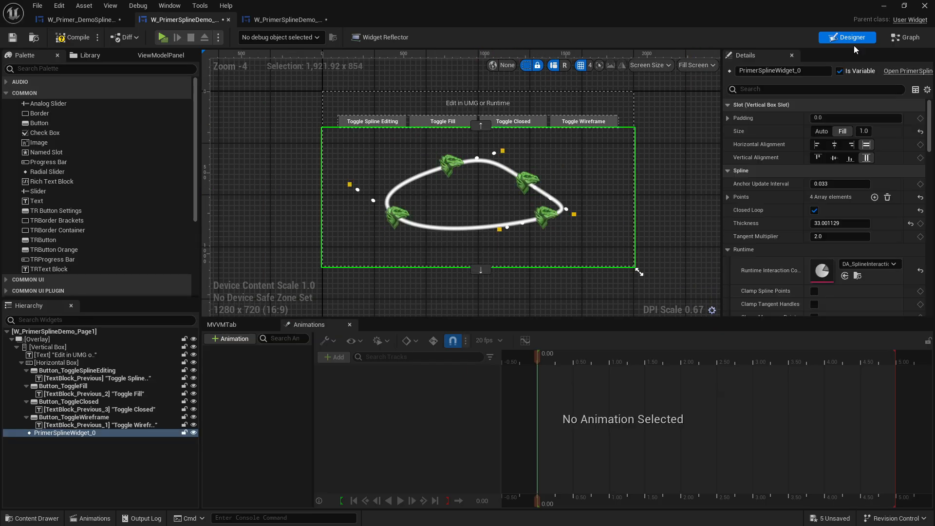
- Return to the event graph of W_Primer_DemoSplineWidget and select the Bind Event nodes in the Events group
{"action": "left_click", "coordinate": [906, 39]}
{"action": "left_click", "coordinate": [81, 19]}
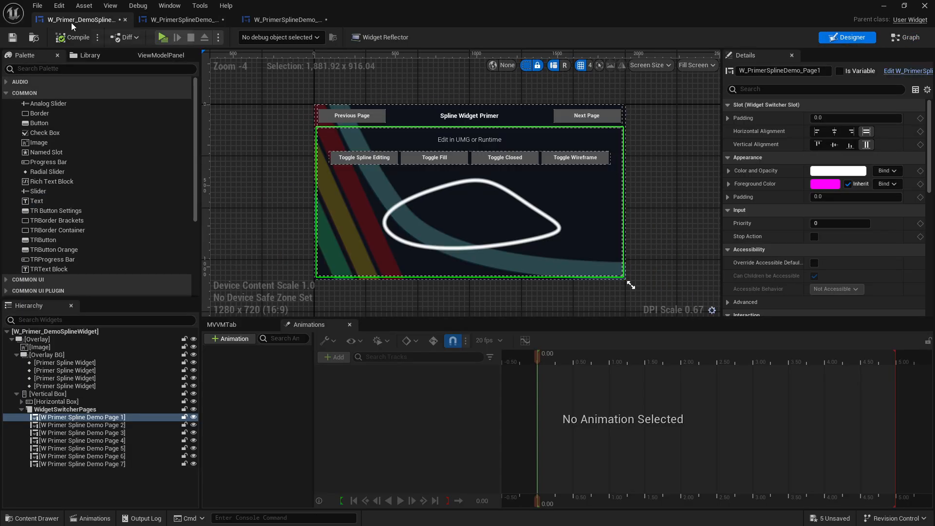
{"action": "left_click", "coordinate": [905, 38]}
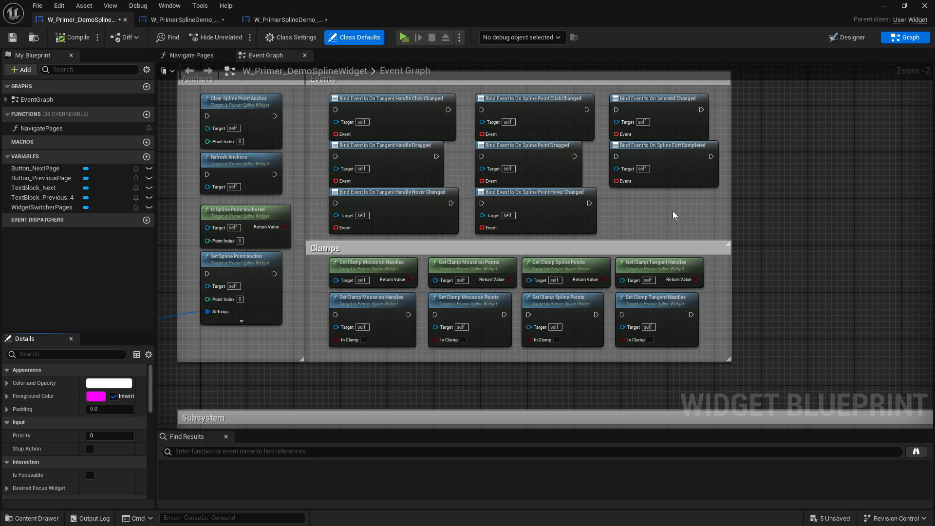
{"action": "left_click_drag", "start_coordinate": [608, 194], "coordinate": [352, 92]}
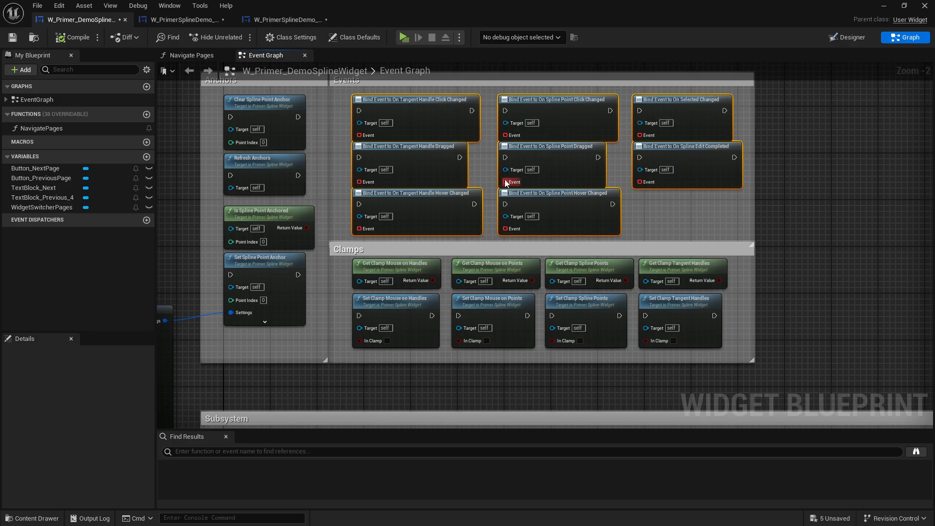
- Examine the Subsystem group's spline query nodes for location, direction, tangent, distance and time
{"action": "right_click_drag", "start_coordinate": [623, 255], "coordinate": [341, 181]}
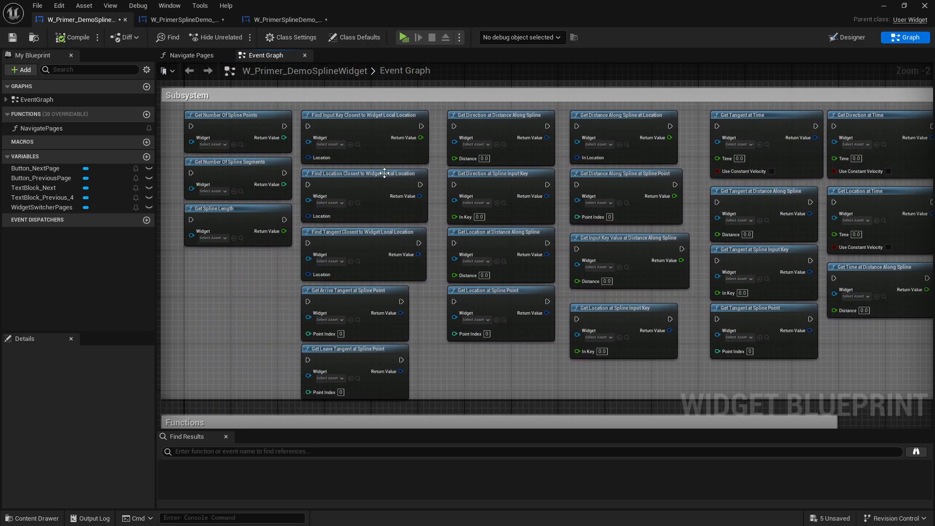
{"action": "right_click_drag", "start_coordinate": [685, 336], "coordinate": [659, 319]}
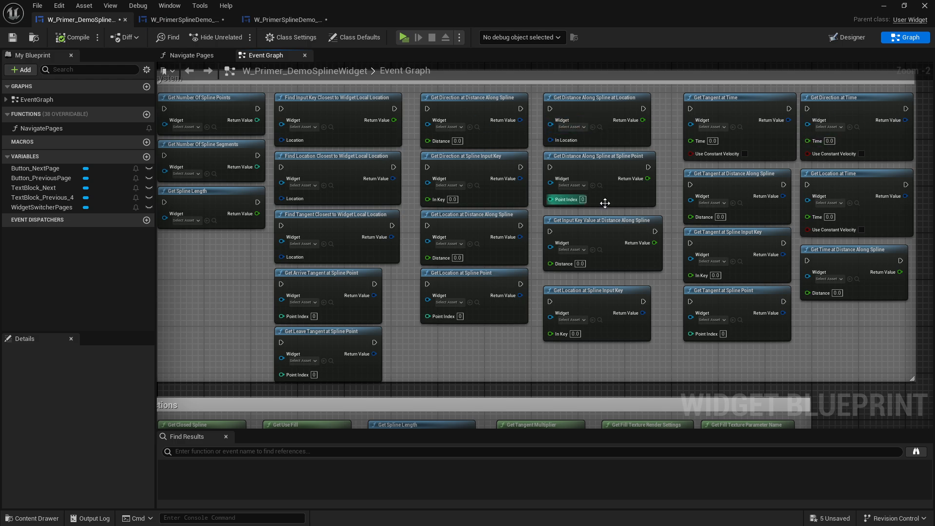
{"action": "right_click_drag", "start_coordinate": [376, 183], "coordinate": [414, 146]}
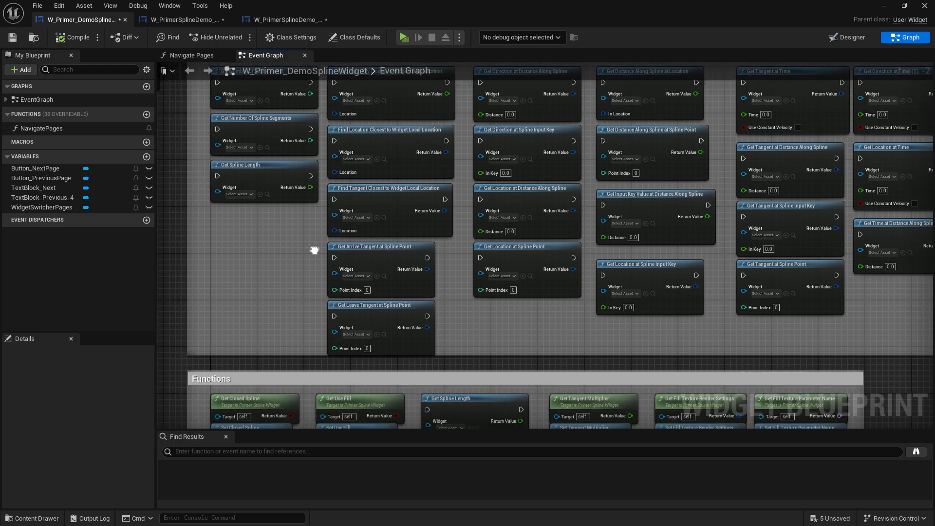
- Examine the Functions group, selecting the Render Fill Texture node and the Set Fill Texture node
{"action": "right_click_drag", "start_coordinate": [314, 250], "coordinate": [295, 65]}
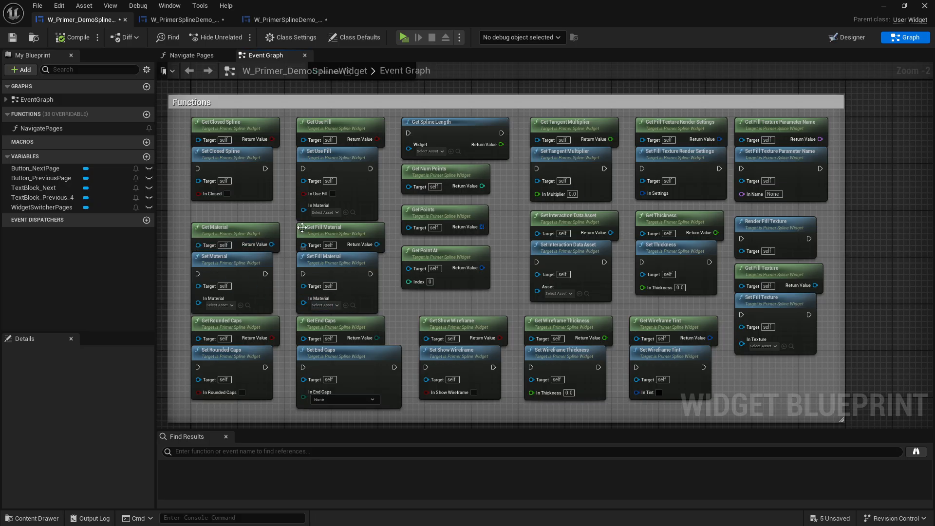
{"action": "left_click", "coordinate": [764, 231]}
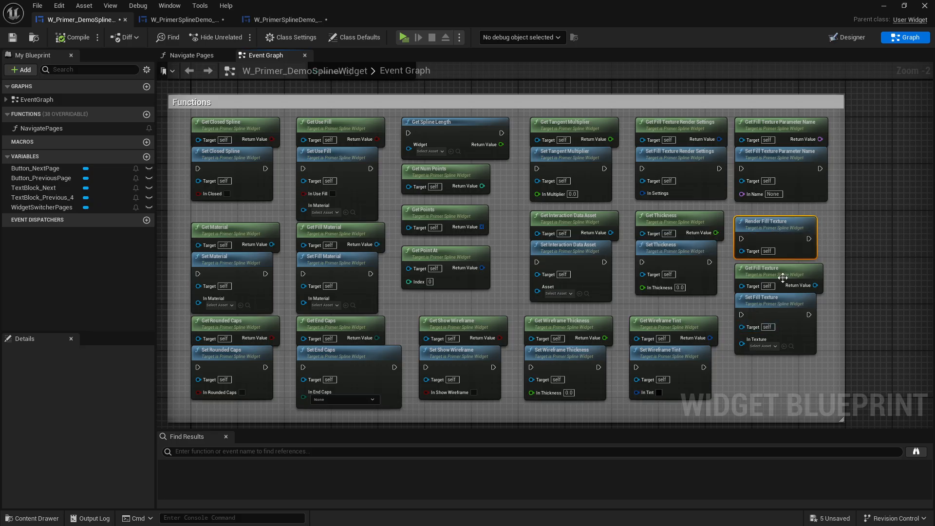
{"action": "left_click", "coordinate": [779, 304]}
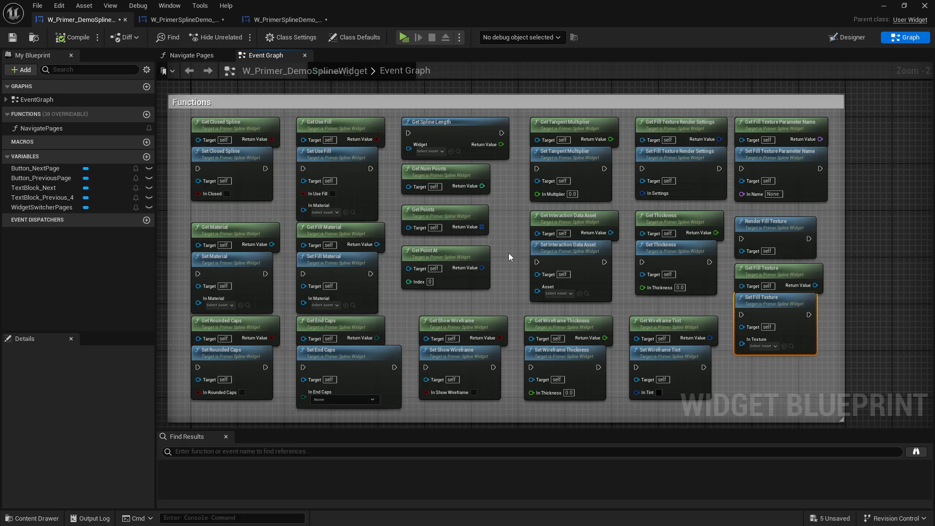
- Look over the node groups of the whole event graph, and return to the W_PrimerSplineDemo_Page1 designer
{"action": "scroll", "coordinate": [510, 257], "scroll_direction": "down", "scroll_amount": 6}
{"action": "right_click_drag", "start_coordinate": [524, 240], "coordinate": [572, 422]}
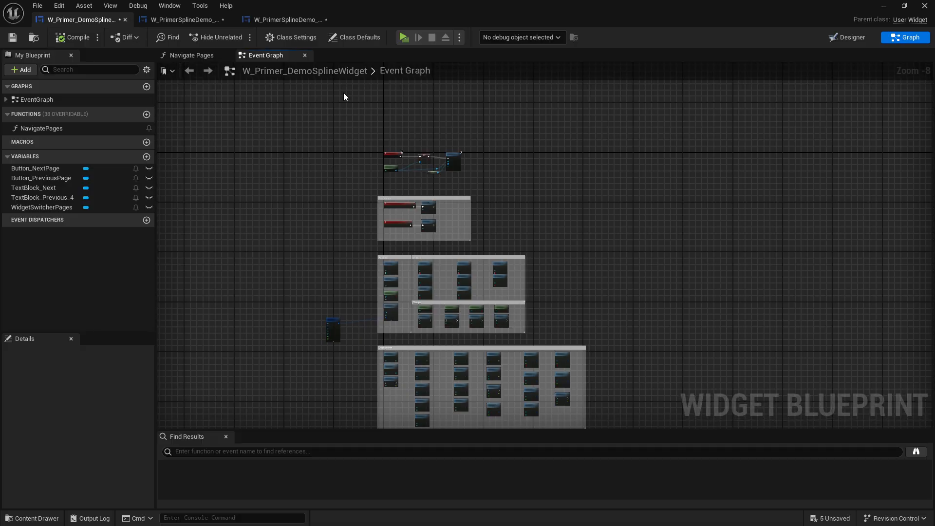
{"action": "left_click", "coordinate": [178, 19]}
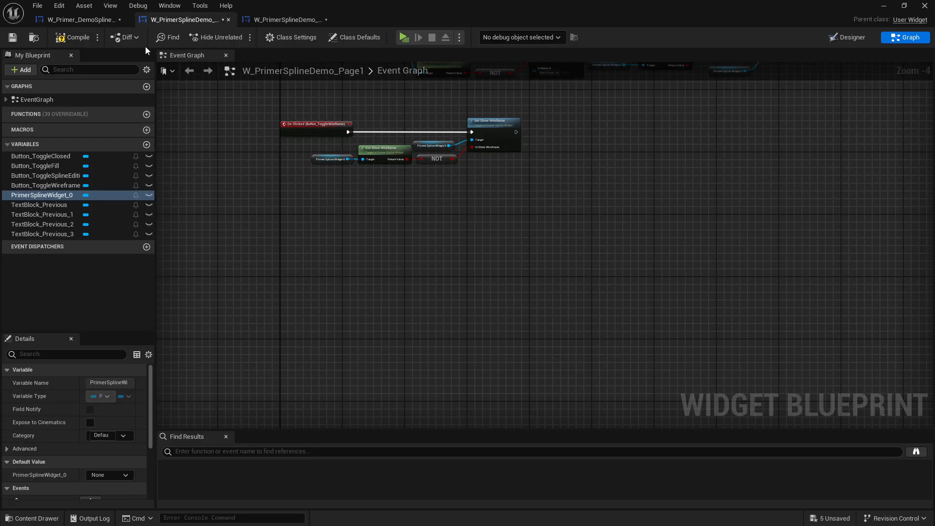
{"action": "left_click", "coordinate": [847, 37]}
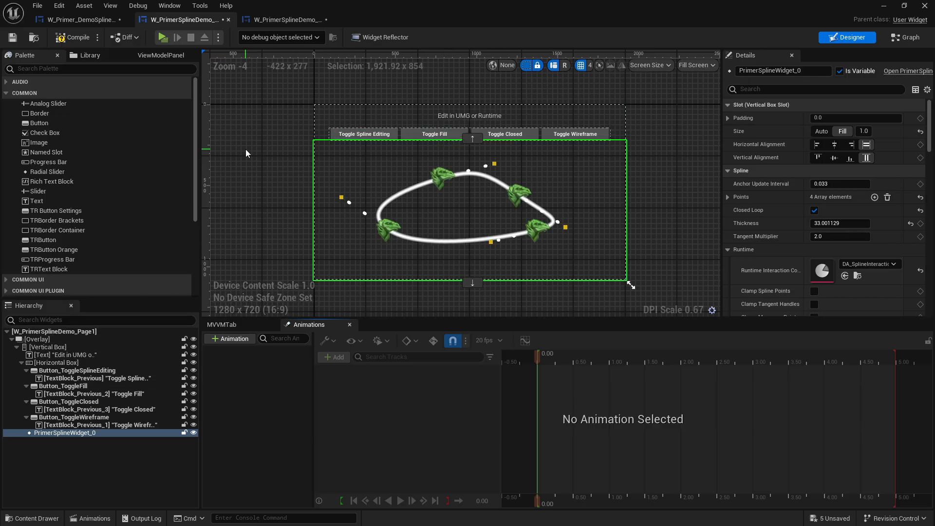
- Open the Primer Spline Interaction Settings in the project settings and expand the Handle and Point groups
{"action": "left_click", "coordinate": [57, 6]}
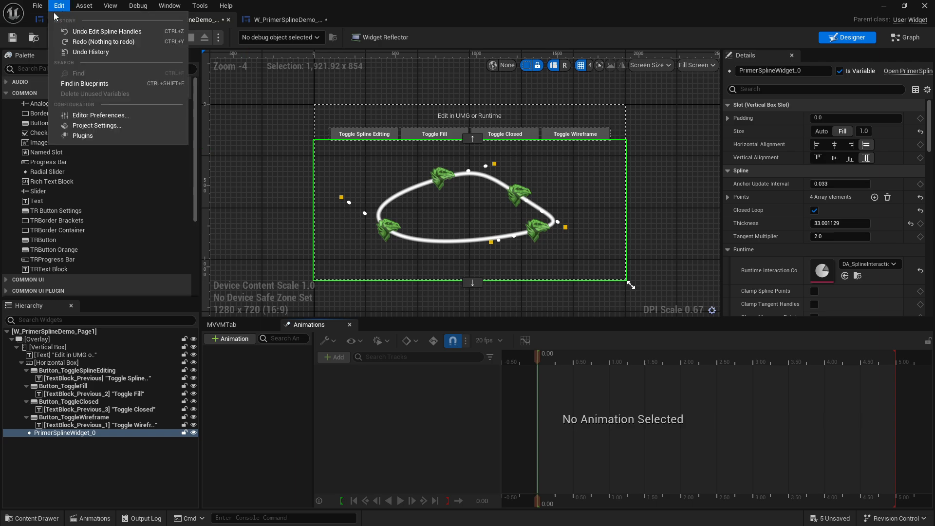
{"action": "left_click", "coordinate": [85, 126]}
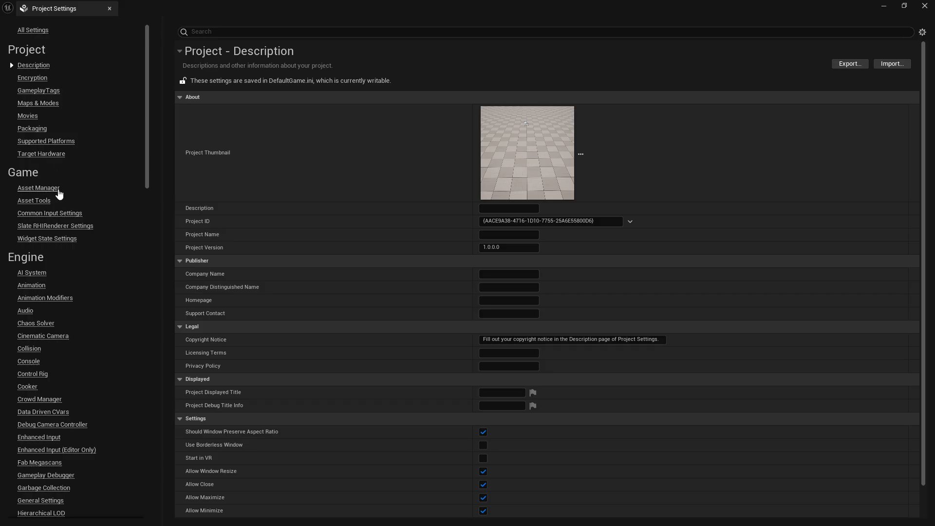
{"action": "scroll", "coordinate": [58, 204], "scroll_direction": "down", "scroll_amount": 15}
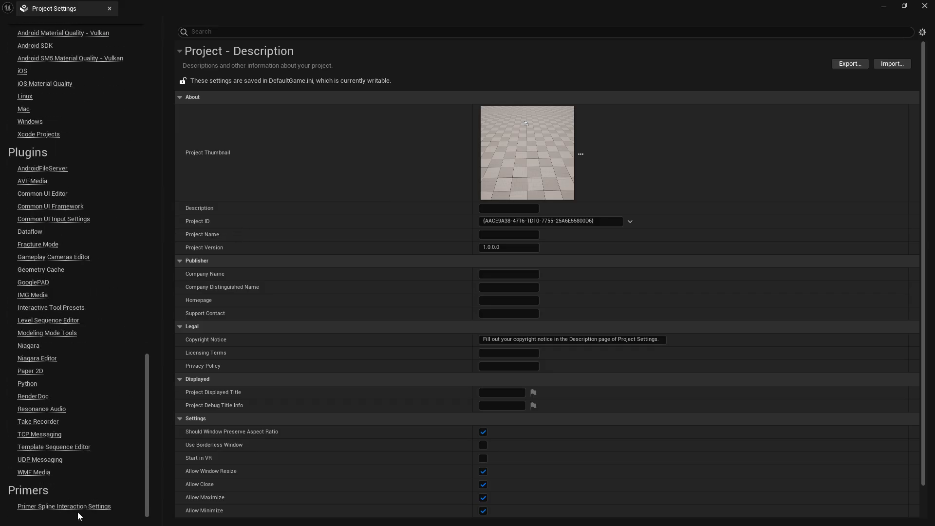
{"action": "left_click", "coordinate": [77, 509]}
{"action": "left_click", "coordinate": [179, 150]}
{"action": "left_click", "coordinate": [179, 137]}
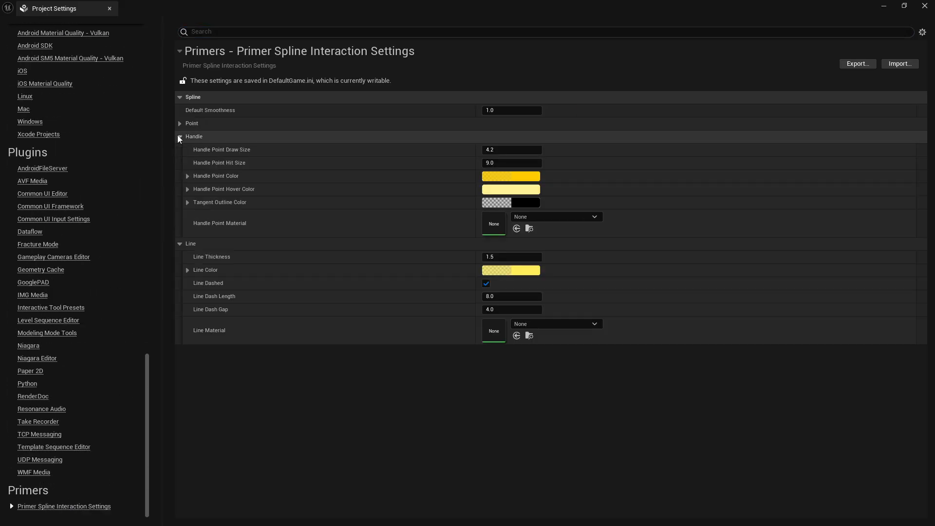
{"action": "left_click", "coordinate": [180, 123]}
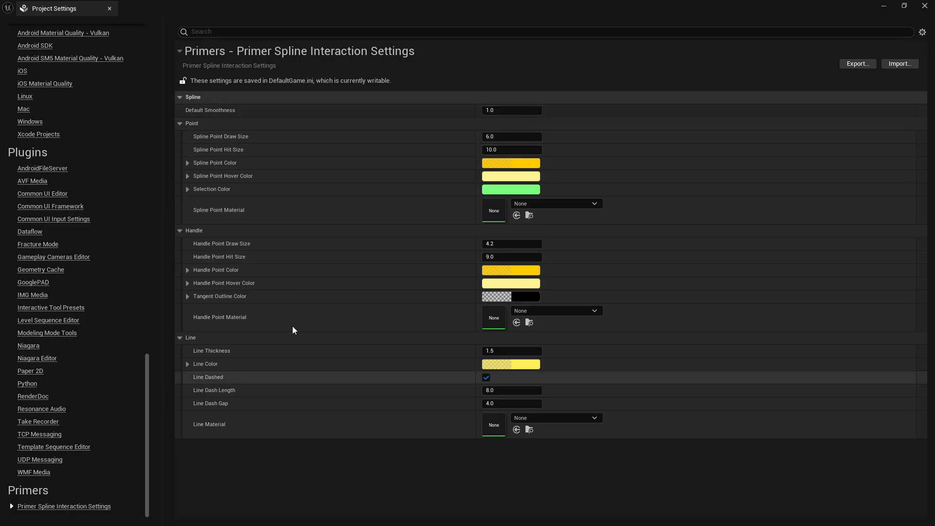
- Look through the Point, Handle and Line groups and read the description of Default Smoothness
{"action": "left_click", "coordinate": [179, 123]}
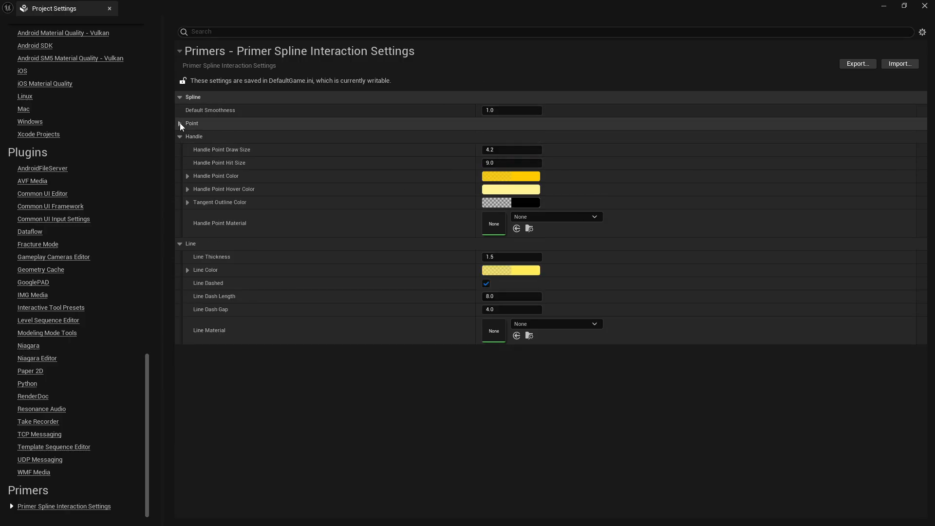
{"action": "left_click", "coordinate": [180, 137]}
{"action": "left_click", "coordinate": [181, 150]}
{"action": "left_click", "coordinate": [181, 149]}
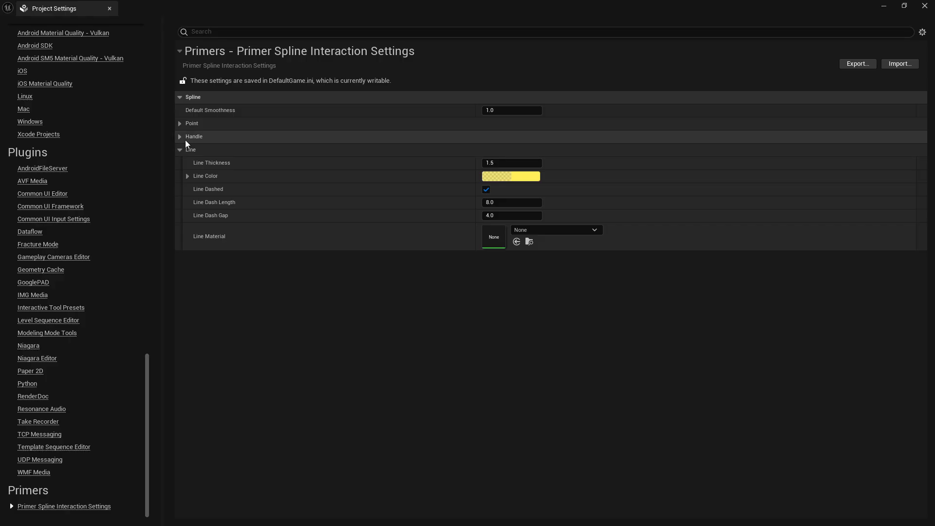
{"action": "left_click", "coordinate": [181, 137]}
{"action": "left_click", "coordinate": [180, 124]}
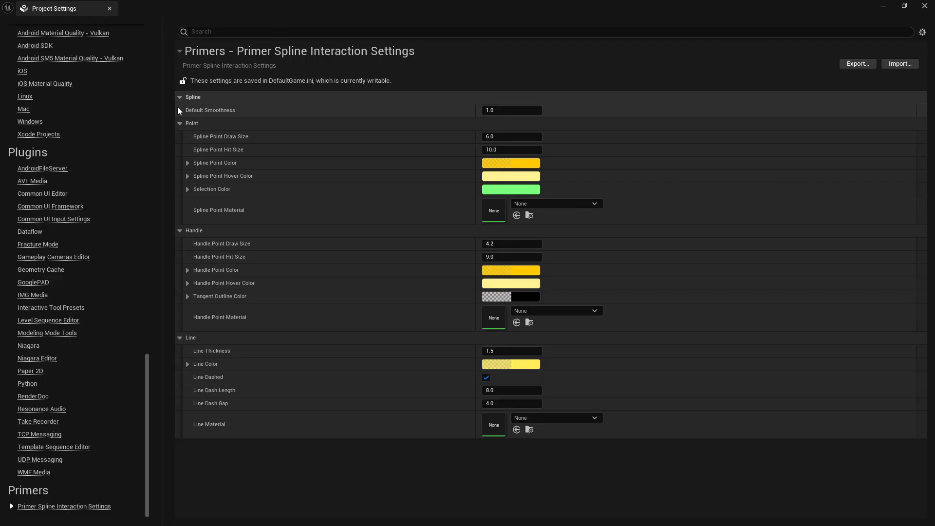
{"action": "mouse_move", "coordinate": [229, 113]}
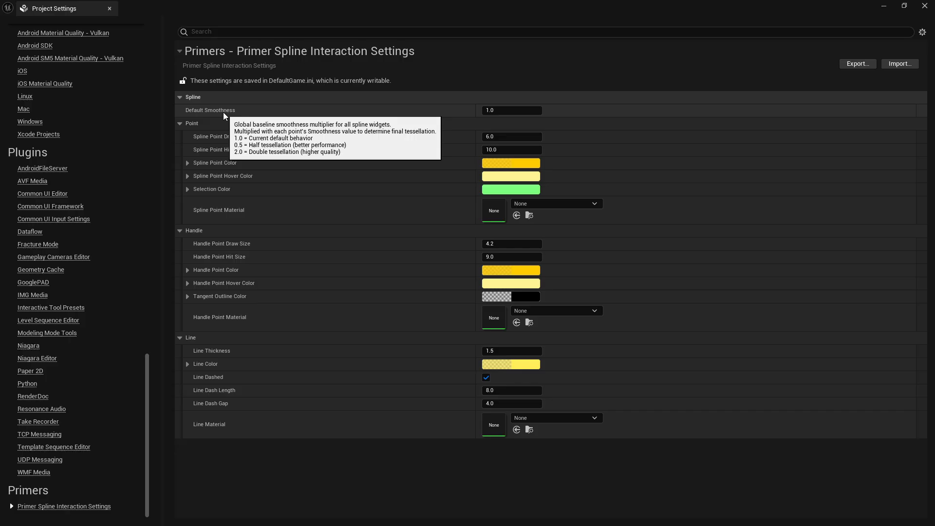
- Move the project settings window off the designer and turn on Show Wireframe for PrimerSplineWidget_0
{"action": "left_click_drag", "start_coordinate": [52, 10], "coordinate": [655, 228]}
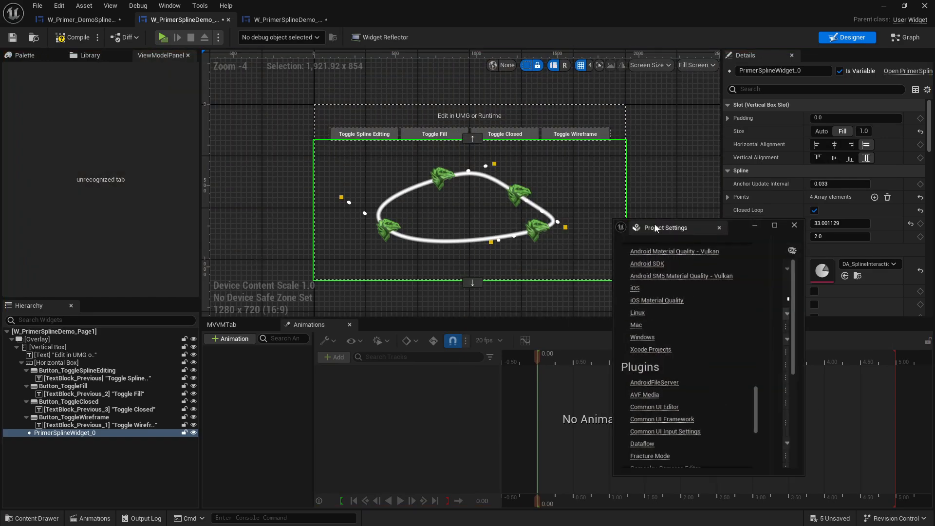
{"action": "left_click_drag", "start_coordinate": [736, 225], "coordinate": [728, 203]}
{"action": "scroll", "coordinate": [531, 189], "scroll_direction": "up", "scroll_amount": 3}
{"action": "right_click_drag", "start_coordinate": [472, 188], "coordinate": [491, 184]}
{"action": "scroll", "coordinate": [801, 256], "scroll_direction": "down", "scroll_amount": 10}
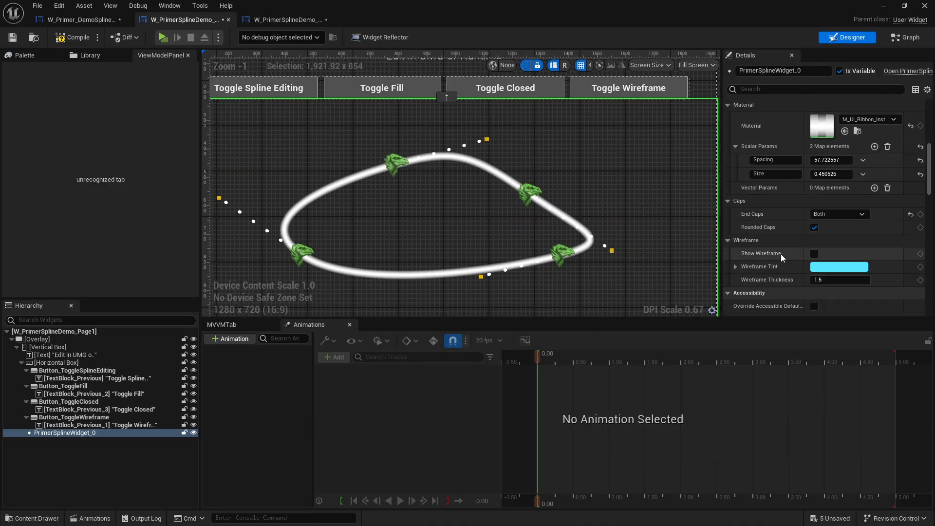
{"action": "scroll", "coordinate": [782, 253], "scroll_direction": "down", "scroll_amount": 1}
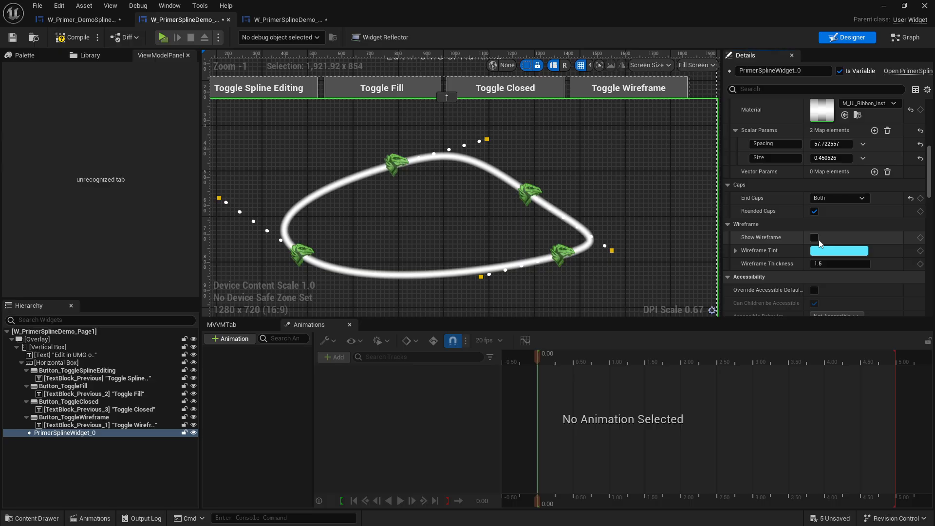
{"action": "left_click", "coordinate": [815, 238]}
{"action": "scroll", "coordinate": [508, 147], "scroll_direction": "up", "scroll_amount": 3}
{"action": "scroll", "coordinate": [509, 147], "scroll_direction": "down", "scroll_amount": 1}
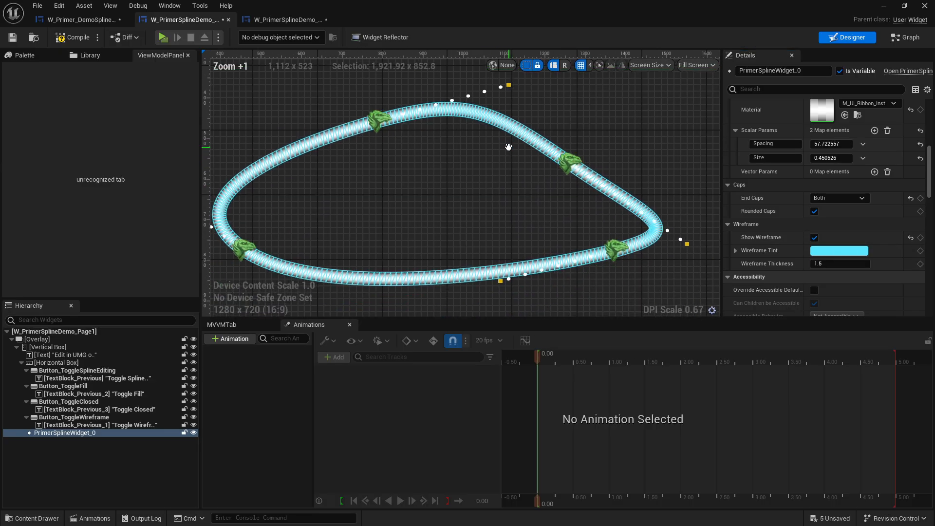
- Arrange the project settings window below the spline and set Default Smoothness to 0.2
{"action": "key", "text": "alt+Tab"}
{"action": "left_click_drag", "start_coordinate": [726, 206], "coordinate": [638, 216]}
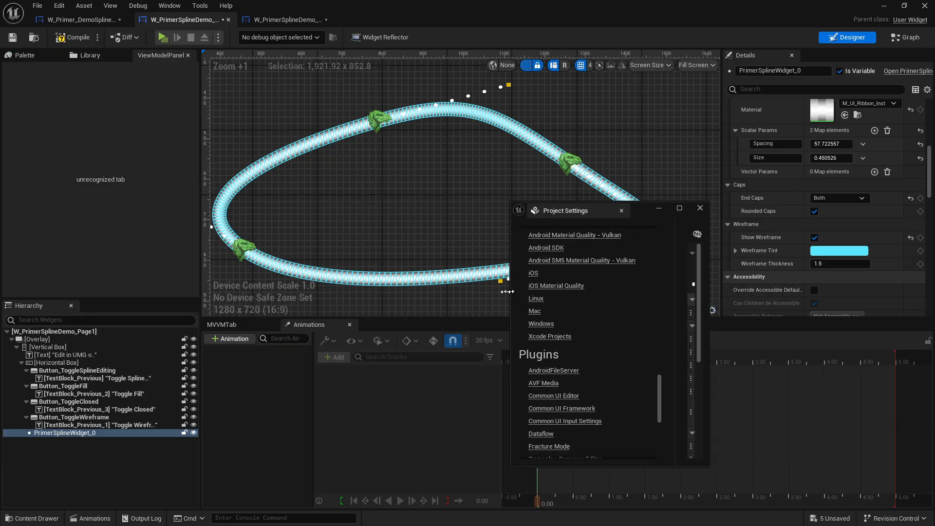
{"action": "left_click_drag", "start_coordinate": [514, 292], "coordinate": [290, 304]}
{"action": "left_click_drag", "start_coordinate": [564, 310], "coordinate": [521, 310]}
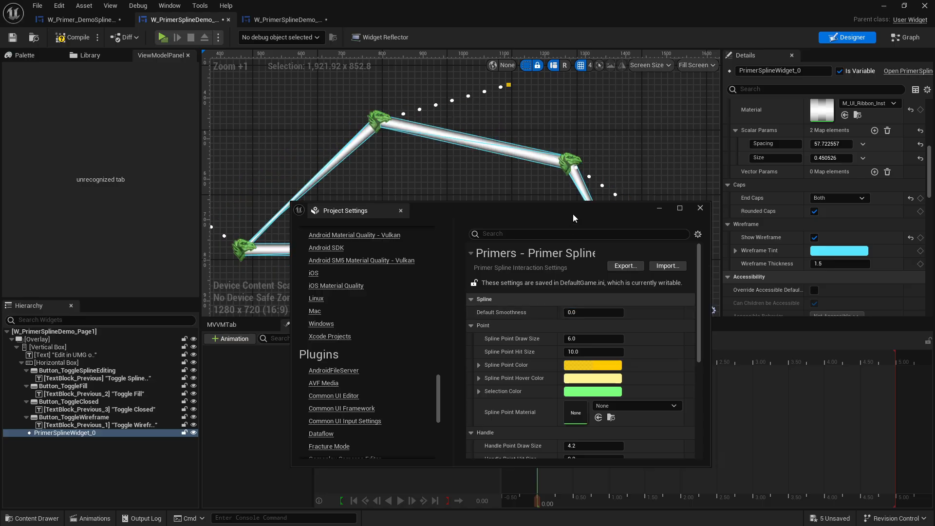
{"action": "left_click_drag", "start_coordinate": [573, 214], "coordinate": [543, 262]}
{"action": "mouse_move", "coordinate": [557, 362]}
{"action": "left_mouse_down"}
{"action": "mouse_move", "coordinate": [605, 361]}
{"action": "mouse_move", "coordinate": [569, 361]}
{"action": "left_mouse_up"}
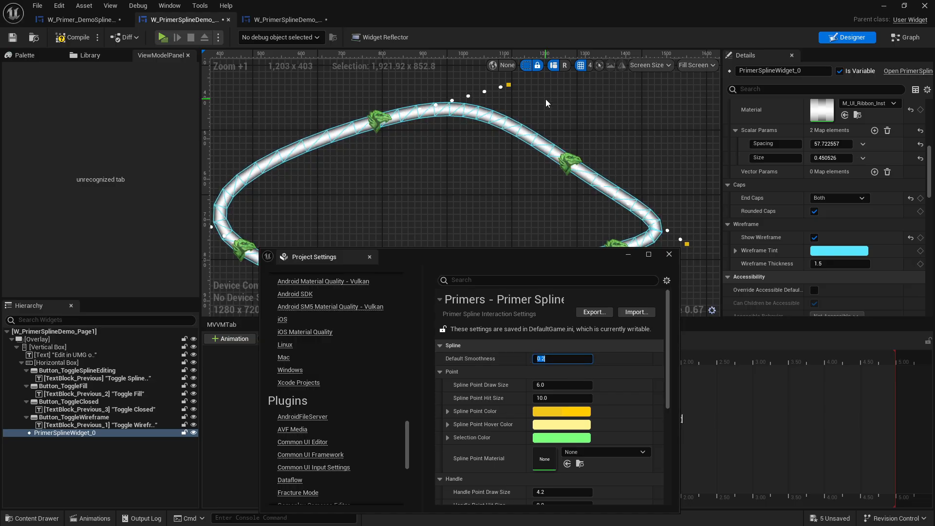
- Turn off Show Wireframe for PrimerSplineWidget_0 and inspect the curve around point 0 up close
{"action": "left_click", "coordinate": [571, 120]}
{"action": "left_click", "coordinate": [814, 238]}
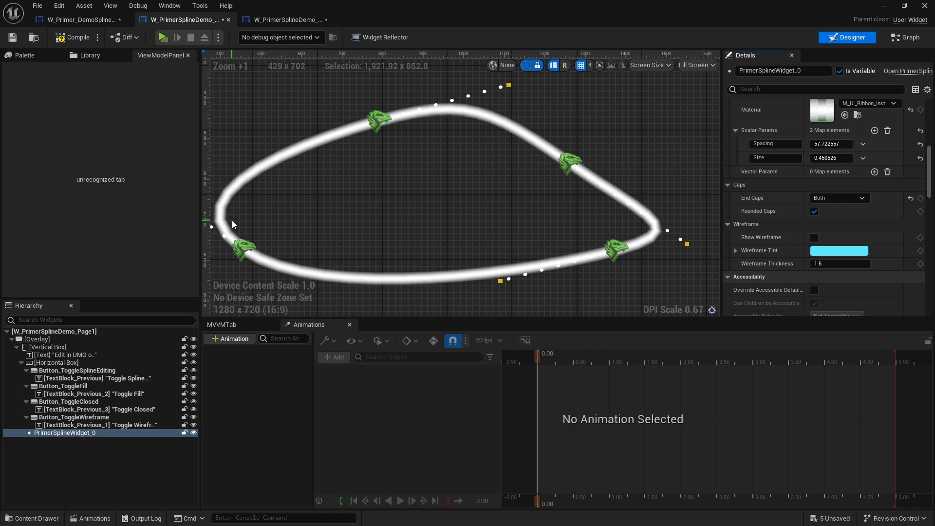
{"action": "scroll", "coordinate": [232, 221], "scroll_direction": "up", "scroll_amount": 3}
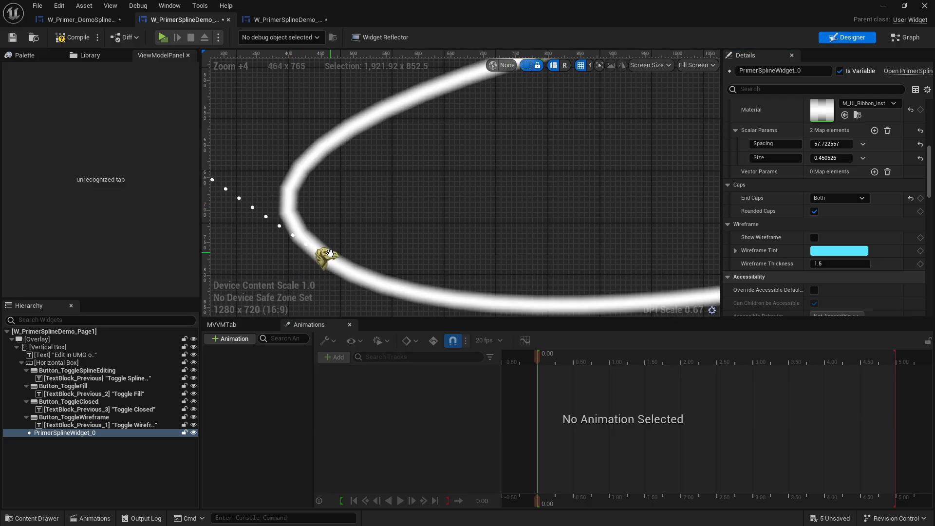
{"action": "scroll", "coordinate": [287, 201], "scroll_direction": "down", "scroll_amount": 2}
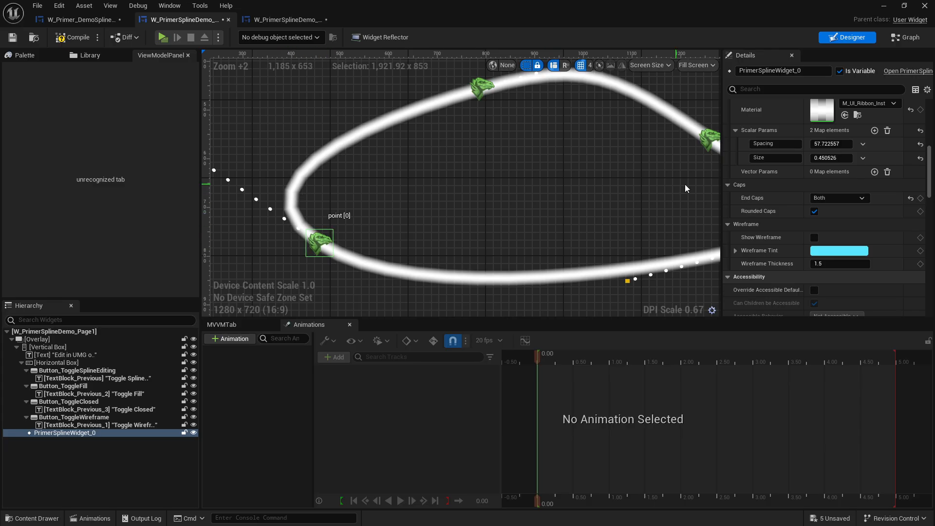
- Expand the spline's Points array and raise the Smoothness of Index 0 to about 3.04
{"action": "scroll", "coordinate": [764, 210], "scroll_direction": "up", "scroll_amount": 10}
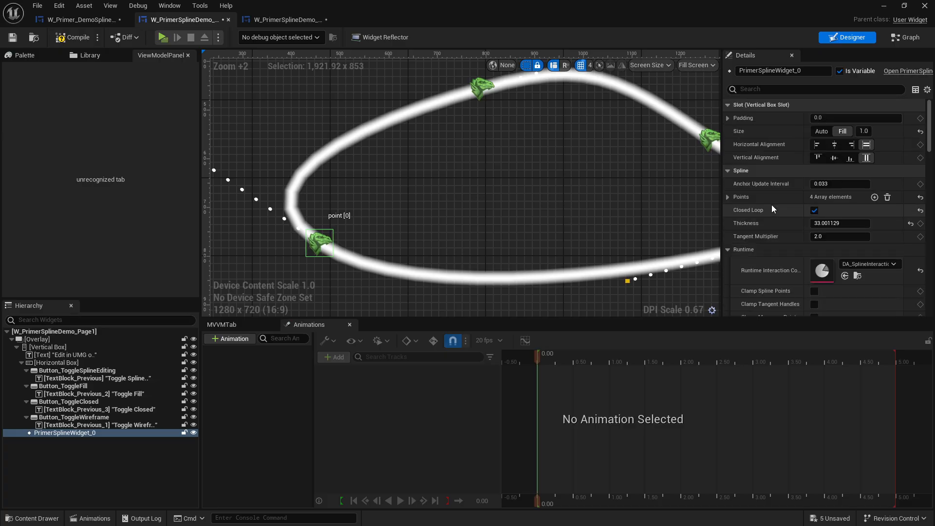
{"action": "left_click", "coordinate": [728, 197]}
{"action": "left_click", "coordinate": [736, 210]}
{"action": "scroll", "coordinate": [738, 203], "scroll_direction": "down", "scroll_amount": 2}
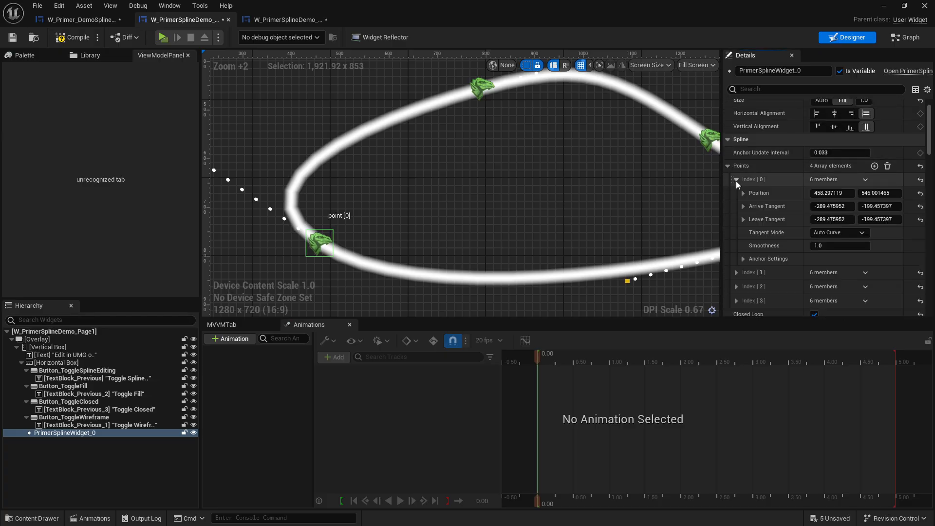
{"action": "scroll", "coordinate": [737, 183], "scroll_direction": "down", "scroll_amount": 2}
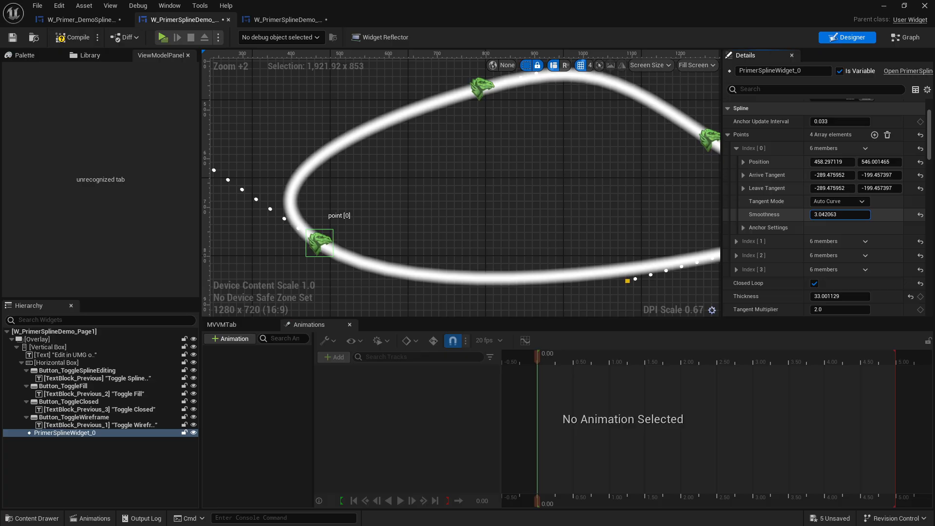
- Turn Show Wireframe back on and lower the Smoothness of Index 0 to about 2.26
{"action": "scroll", "coordinate": [788, 246], "scroll_direction": "down", "scroll_amount": 15}
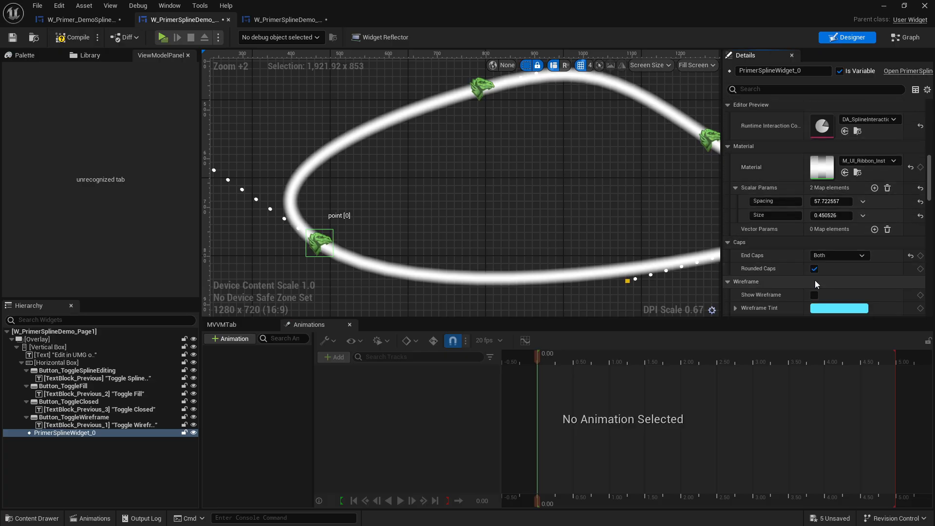
{"action": "left_click", "coordinate": [815, 295]}
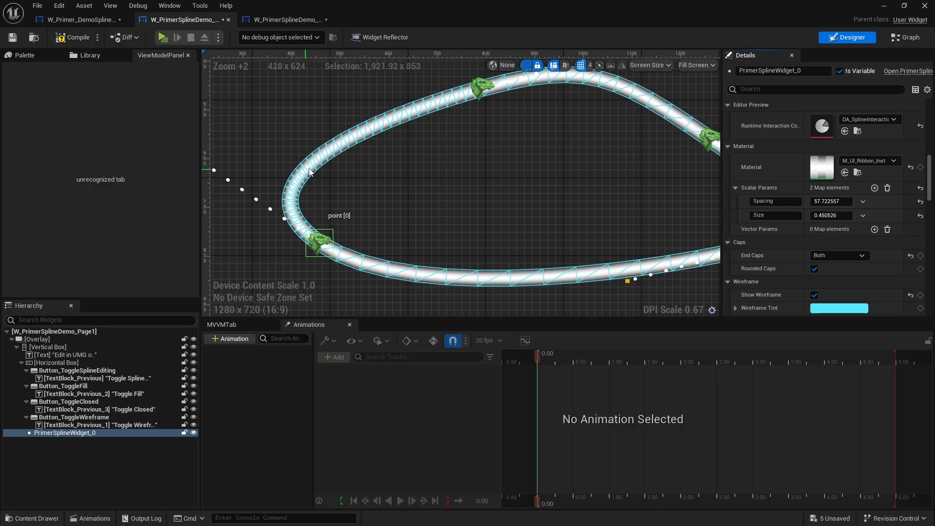
{"action": "scroll", "coordinate": [770, 168], "scroll_direction": "up", "scroll_amount": 10}
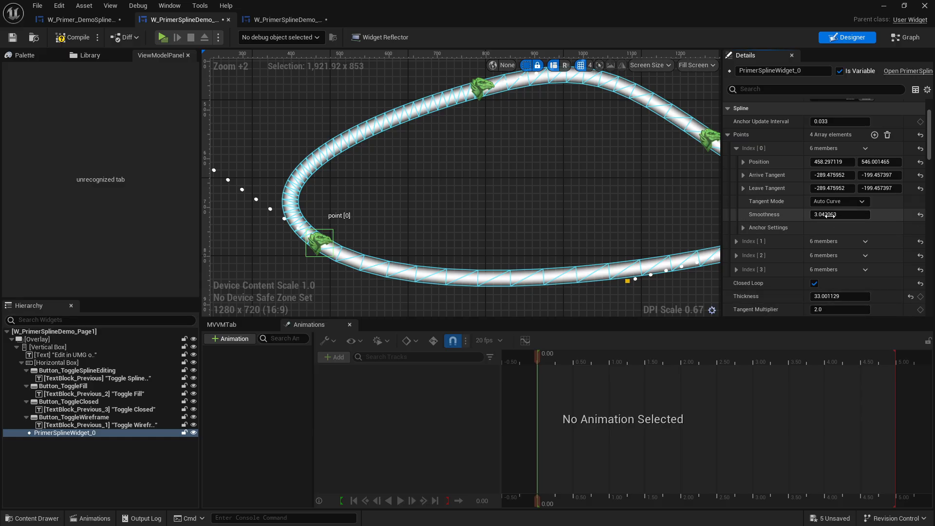
{"action": "mouse_move", "coordinate": [840, 214]}
{"action": "left_mouse_down"}
{"action": "mouse_move", "coordinate": [863, 214]}
{"action": "mouse_move", "coordinate": [823, 214]}
{"action": "left_mouse_up"}
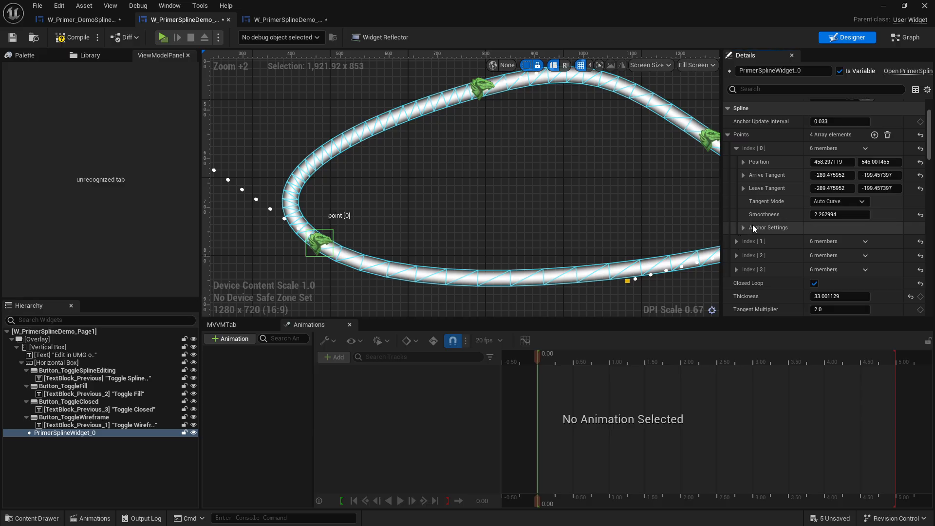
- Open the W_PrimerSplineDemo_Page6 widget blueprint from the plugin's Demo Pages folder
{"action": "right_click_drag", "start_coordinate": [512, 186], "coordinate": [494, 186]}
{"action": "key", "text": "ctrl+space"}
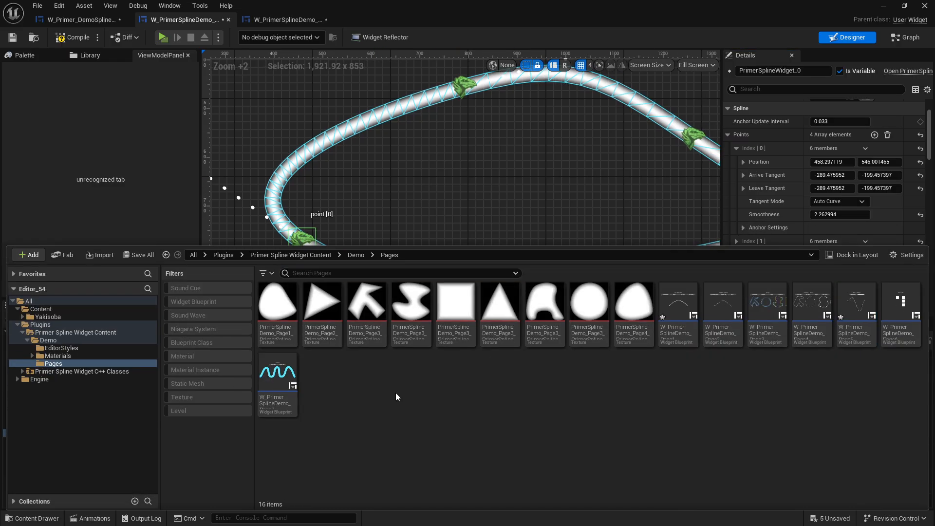
{"action": "double_click", "coordinate": [902, 303]}
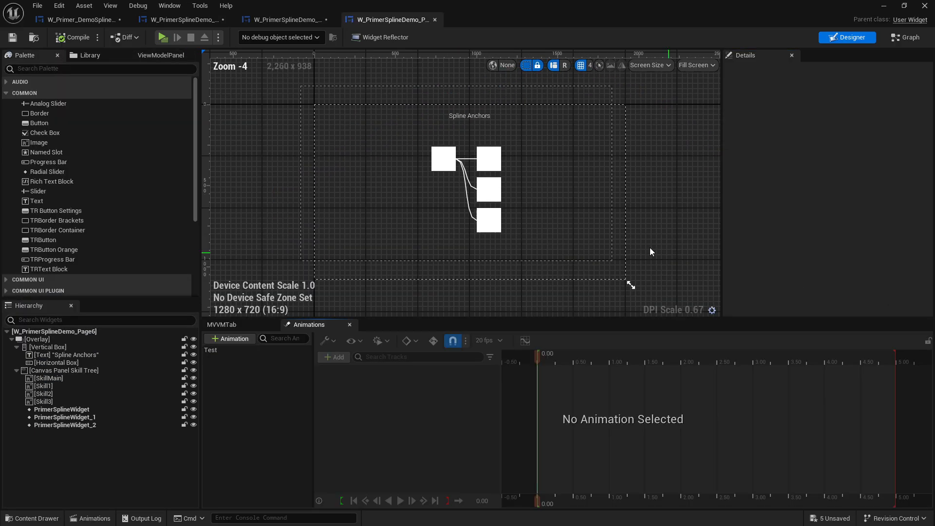
- Move the SkillMain image to position X 668, Y 564, beside the three skill boxes
{"action": "left_click", "coordinate": [442, 160]}
{"action": "scroll", "coordinate": [443, 160], "scroll_direction": "up", "scroll_amount": 5}
{"action": "left_click_drag", "start_coordinate": [442, 160], "coordinate": [387, 220]}
{"action": "scroll", "coordinate": [395, 210], "scroll_direction": "down", "scroll_amount": 3}
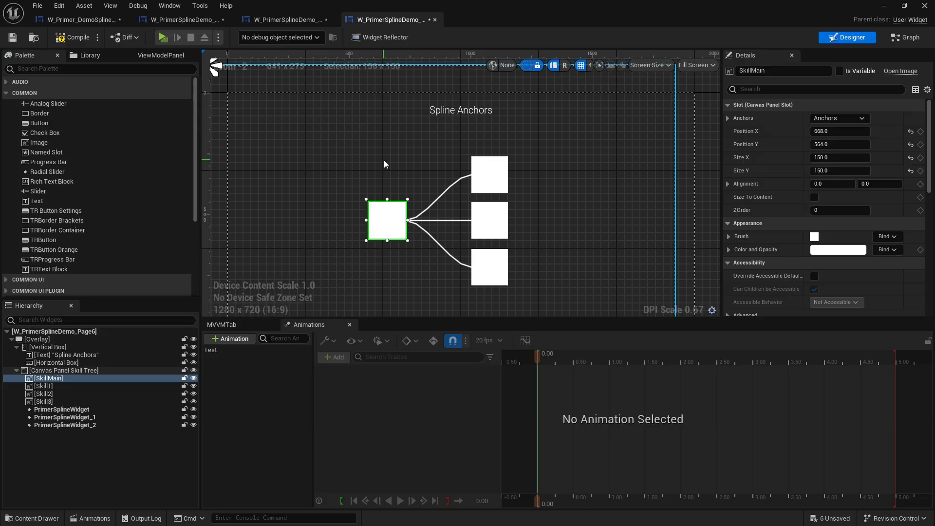
- Set Default Smoothness to 0.5 in the project settings and minimize that window
{"action": "key", "text": "alt+Tab"}
{"action": "left_click", "coordinate": [582, 359]}
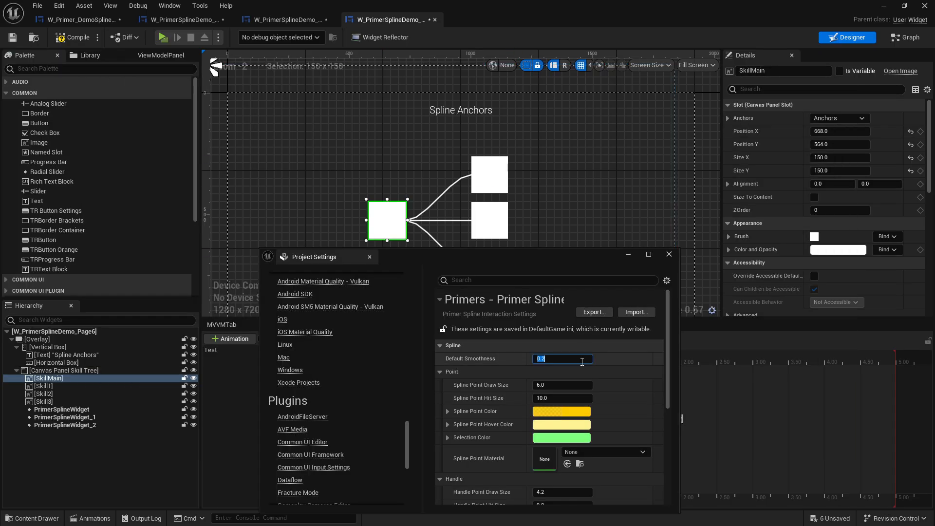
{"action": "type", "text": "0.5"}
{"action": "key", "text": "Return"}
{"action": "left_click", "coordinate": [628, 254]}
{"action": "scroll", "coordinate": [465, 249], "scroll_direction": "up", "scroll_amount": 1}
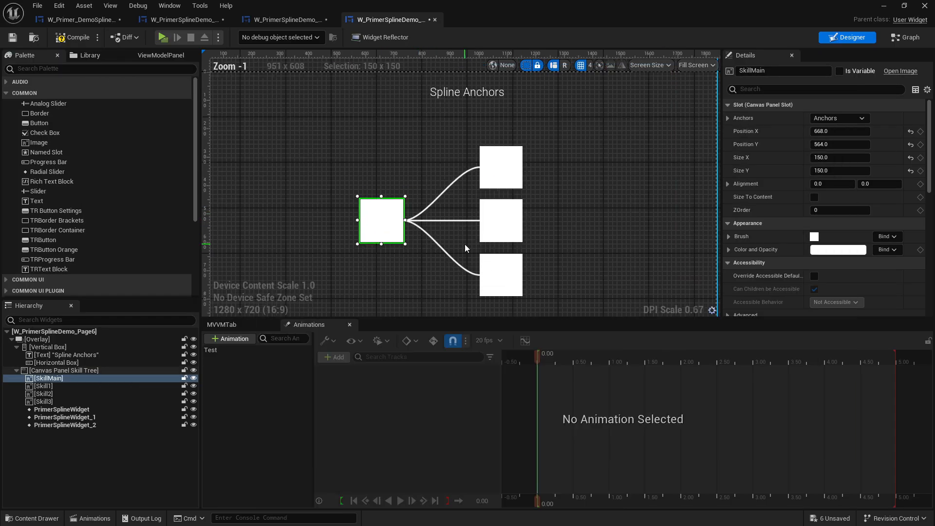
- Clear the Points array of the existing PrimerSplineWidget that links the main skill box to the uppermost skill box
{"action": "left_click", "coordinate": [74, 409]}
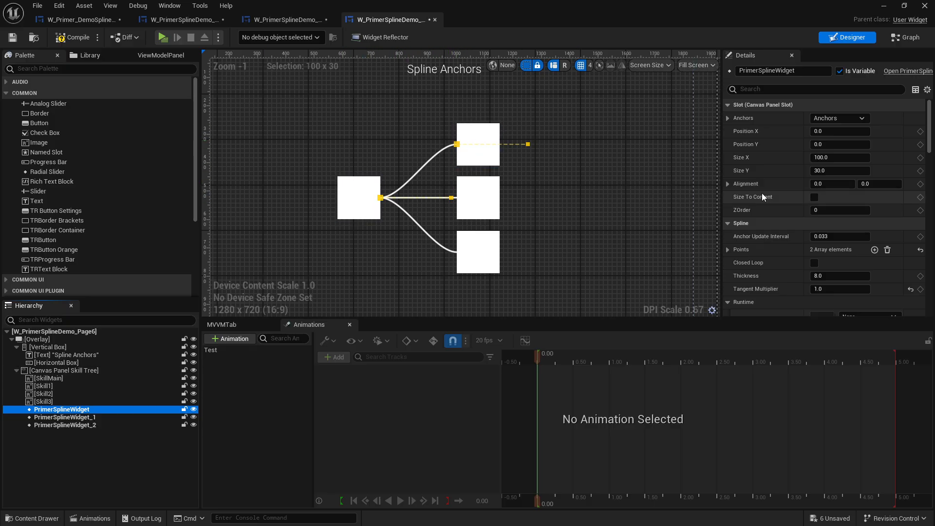
{"action": "scroll", "coordinate": [763, 205], "scroll_direction": "down", "scroll_amount": 2}
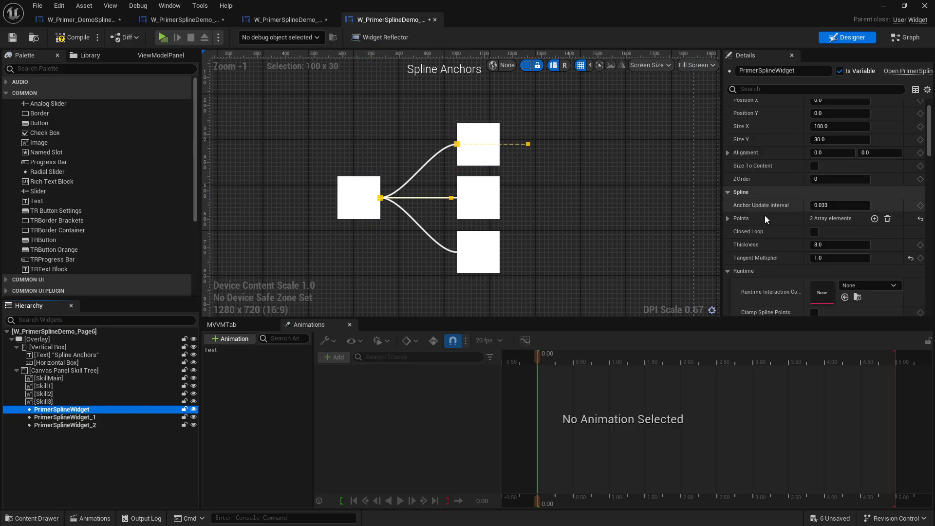
{"action": "left_click", "coordinate": [728, 219]}
{"action": "scroll", "coordinate": [737, 235], "scroll_direction": "down", "scroll_amount": 3}
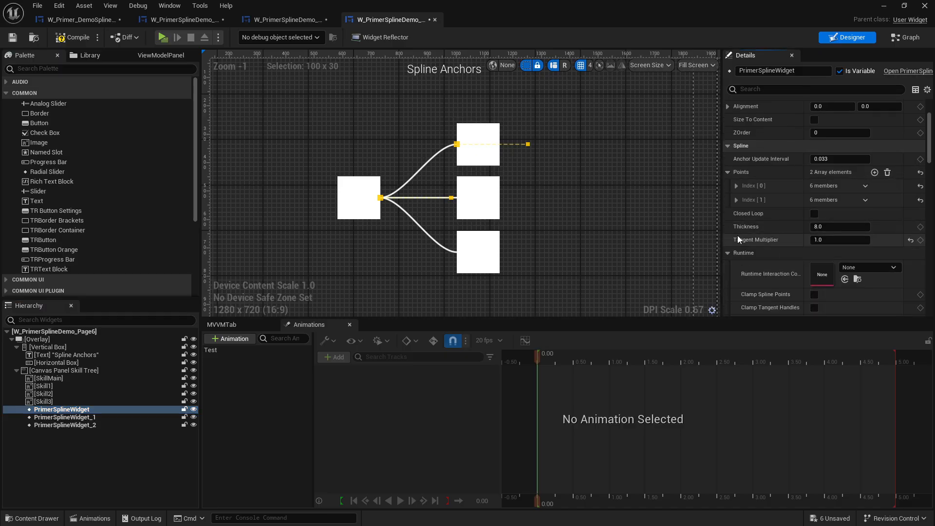
{"action": "left_click", "coordinate": [736, 199]}
{"action": "left_click", "coordinate": [736, 186]}
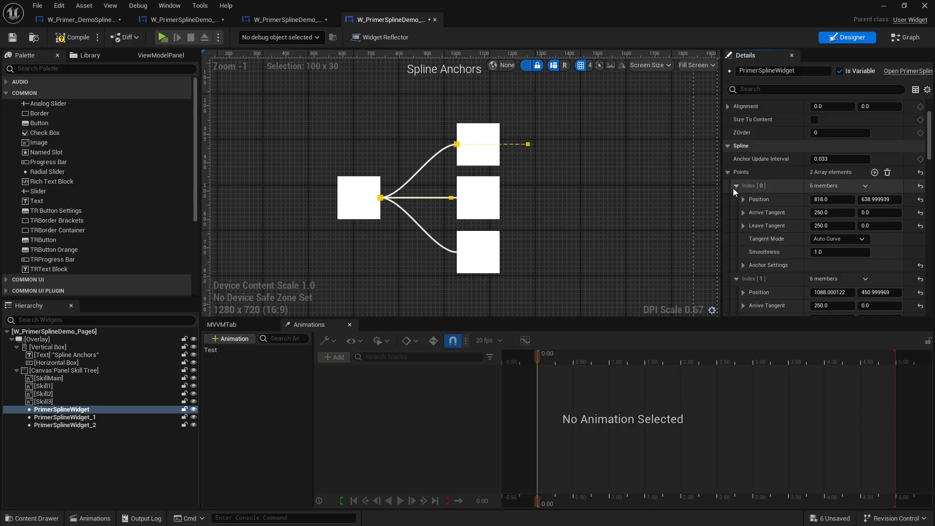
{"action": "left_click", "coordinate": [887, 174]}
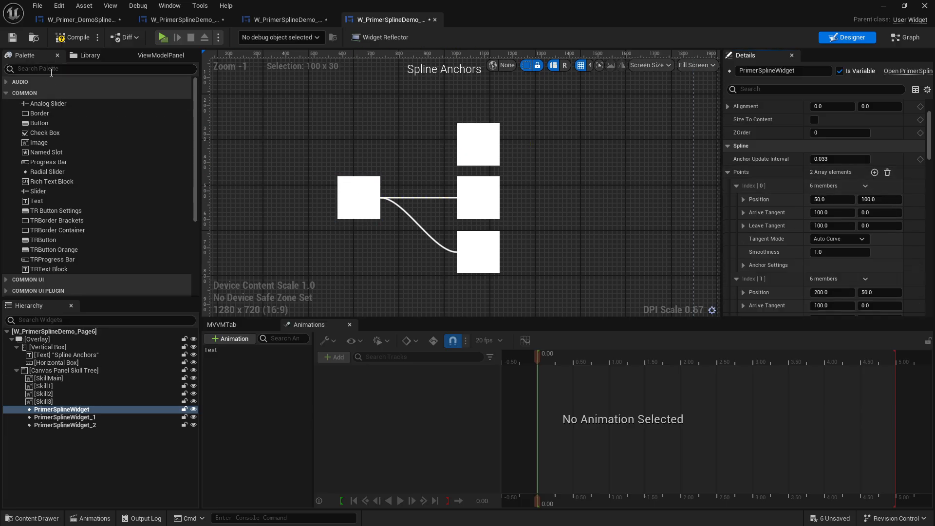
- Find the Primer Spline Widget by searching for "spline" and add one to the Canvas Panel Skill Tree
{"action": "left_click", "coordinate": [65, 69]}
{"action": "type", "text": "spline"}
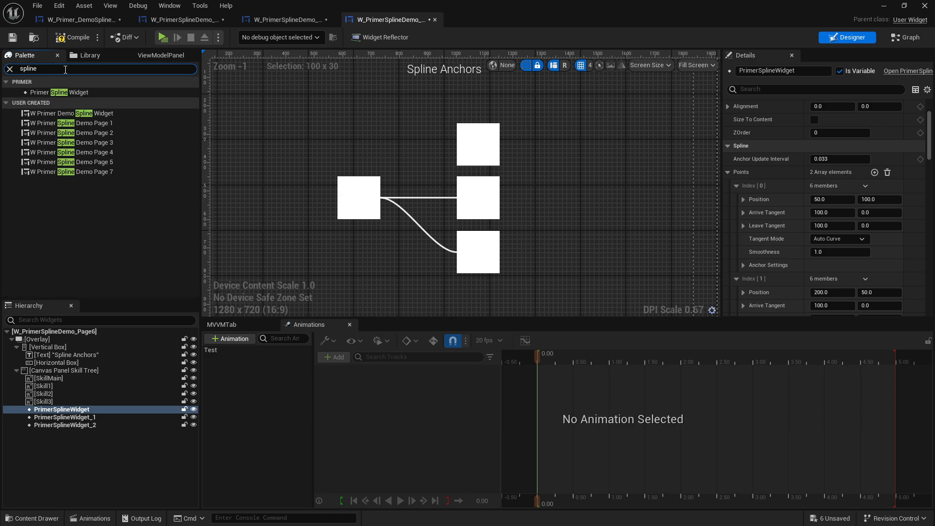
{"action": "left_click_drag", "start_coordinate": [79, 92], "coordinate": [59, 435]}
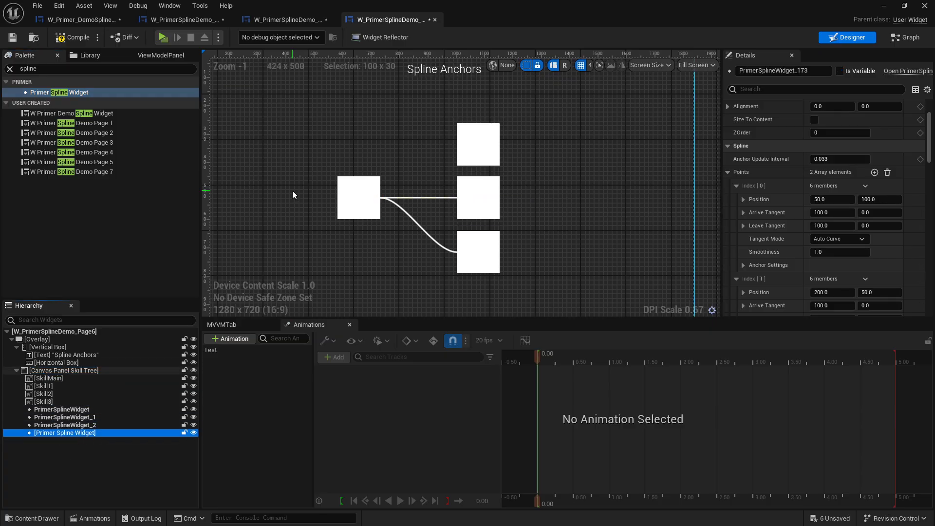
- Move the new spline's point 1 to about (855, 392) and point 0 to about (603, 536), near the skill boxes
{"action": "right_click_drag", "start_coordinate": [292, 195], "coordinate": [378, 244]}
{"action": "scroll", "coordinate": [378, 244], "scroll_direction": "down", "scroll_amount": 1}
{"action": "left_click_drag", "start_coordinate": [327, 138], "coordinate": [460, 201]}
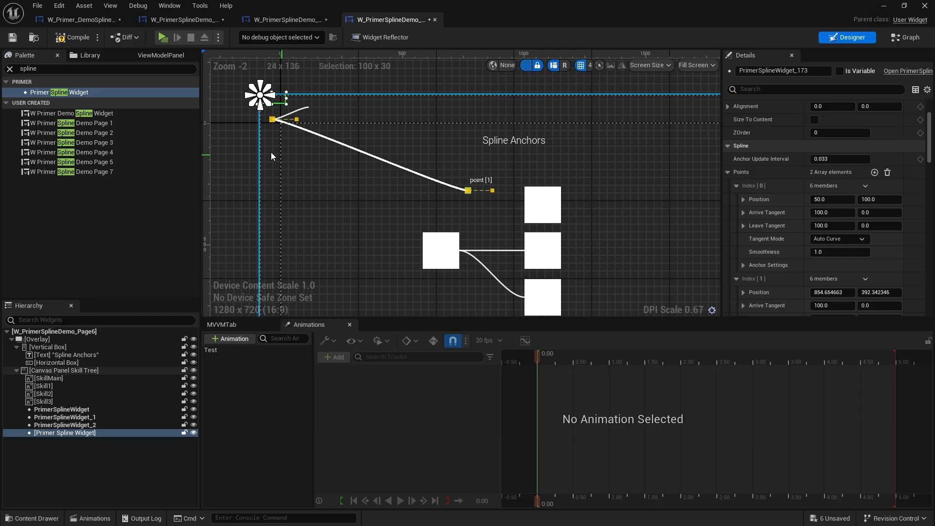
{"action": "left_click_drag", "start_coordinate": [265, 130], "coordinate": [368, 187]}
{"action": "right_click_drag", "start_coordinate": [408, 225], "coordinate": [370, 162]}
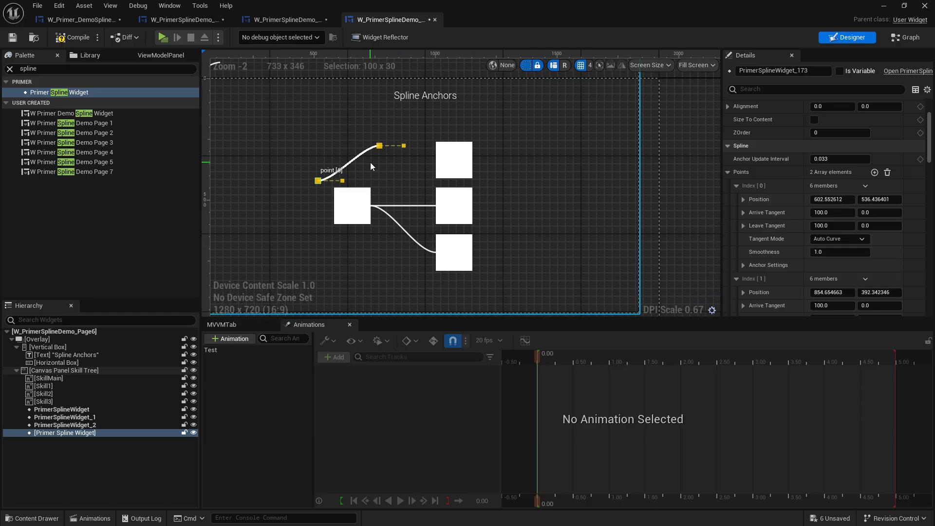
{"action": "scroll", "coordinate": [370, 162], "scroll_direction": "up", "scroll_amount": 2}
{"action": "scroll", "coordinate": [349, 164], "scroll_direction": "down", "scroll_amount": 1}
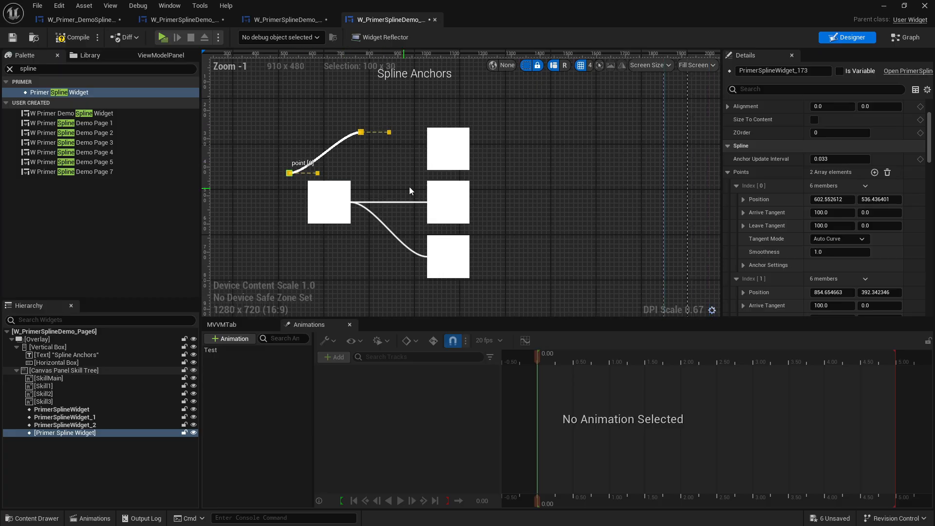
{"action": "scroll", "coordinate": [774, 207], "scroll_direction": "down", "scroll_amount": 2}
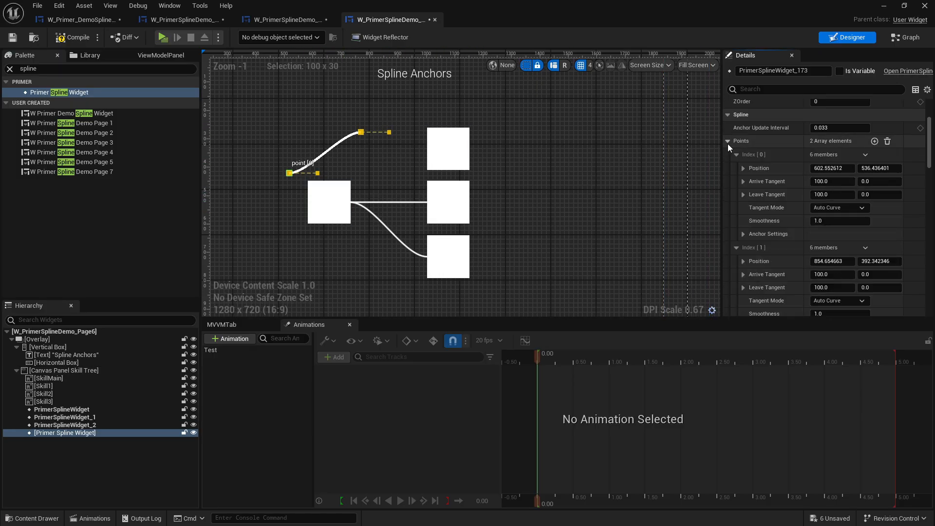
- Set the anchor Target Widget of the new spline's Index 0 point to Skill1
{"action": "left_click", "coordinate": [743, 234]}
{"action": "scroll", "coordinate": [749, 236], "scroll_direction": "down", "scroll_amount": 1}
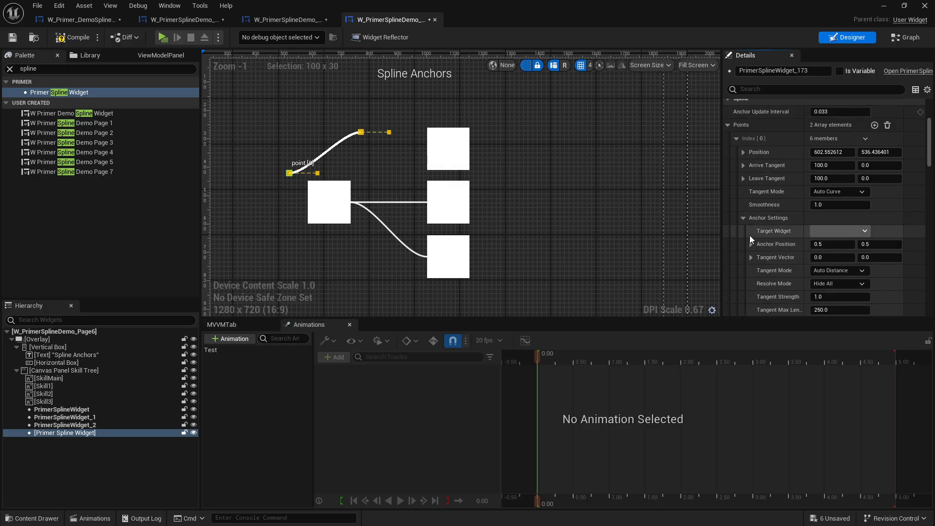
{"action": "scroll", "coordinate": [749, 236], "scroll_direction": "down", "scroll_amount": 3}
{"action": "left_click", "coordinate": [840, 184]}
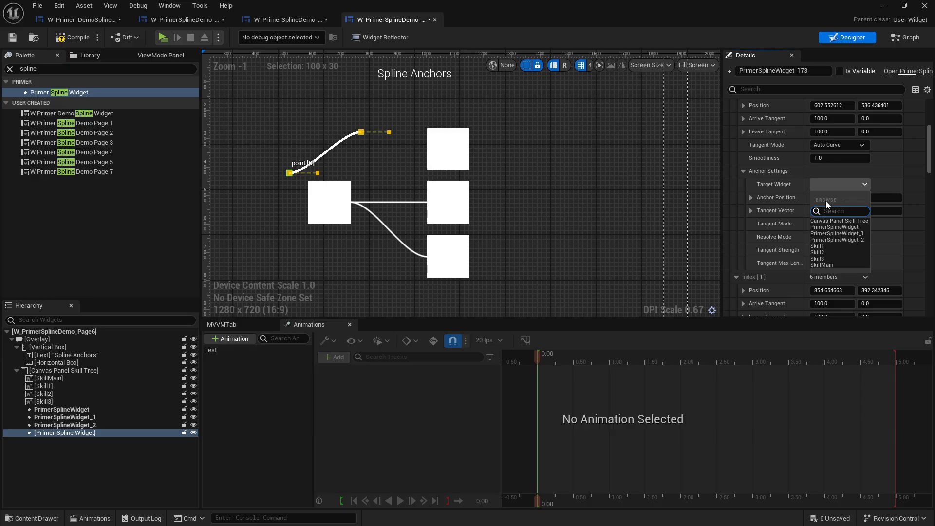
{"action": "left_click", "coordinate": [831, 184]}
{"action": "left_click", "coordinate": [846, 185]}
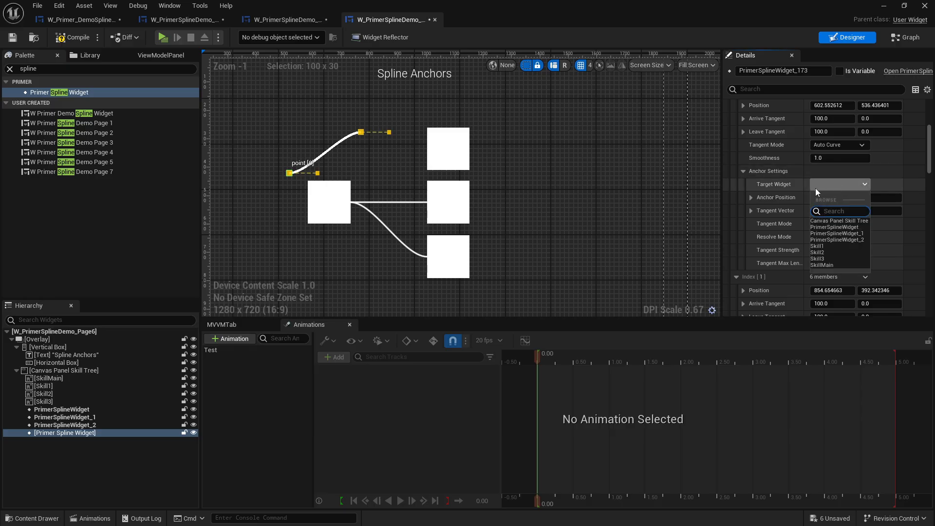
{"action": "left_click", "coordinate": [820, 247]}
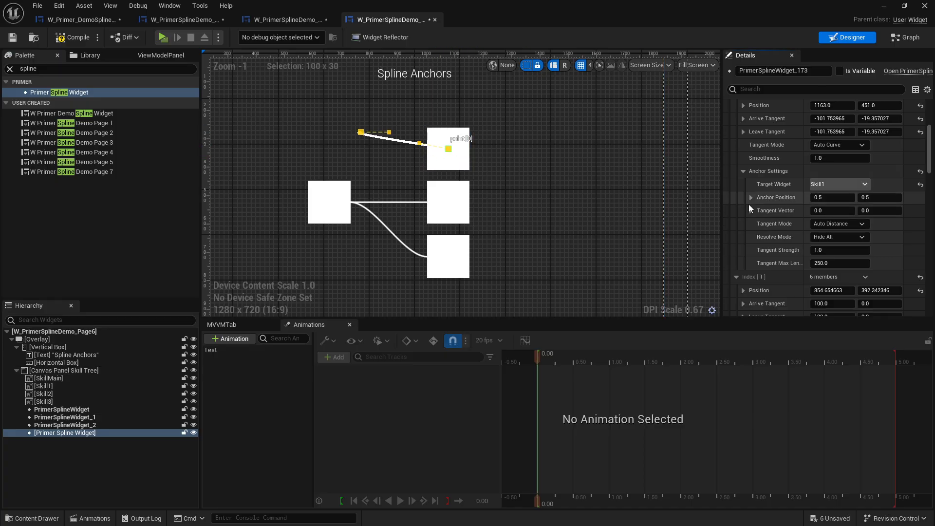
- Configure the Index 0 anchor with Tangent Vector X -1, Anchor Position X 0, Tangent Strength about 4.63 and maximum tangent length about 258.7
{"action": "left_click", "coordinate": [822, 210]}
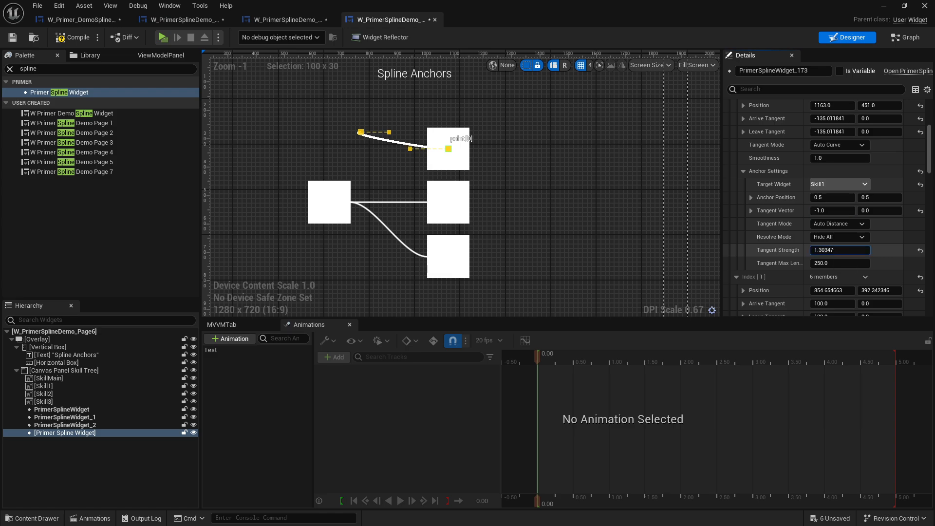
{"action": "mouse_move", "coordinate": [828, 250]}
{"action": "left_mouse_down"}
{"action": "mouse_move", "coordinate": [848, 250]}
{"action": "mouse_move", "coordinate": [827, 250]}
{"action": "left_mouse_up"}
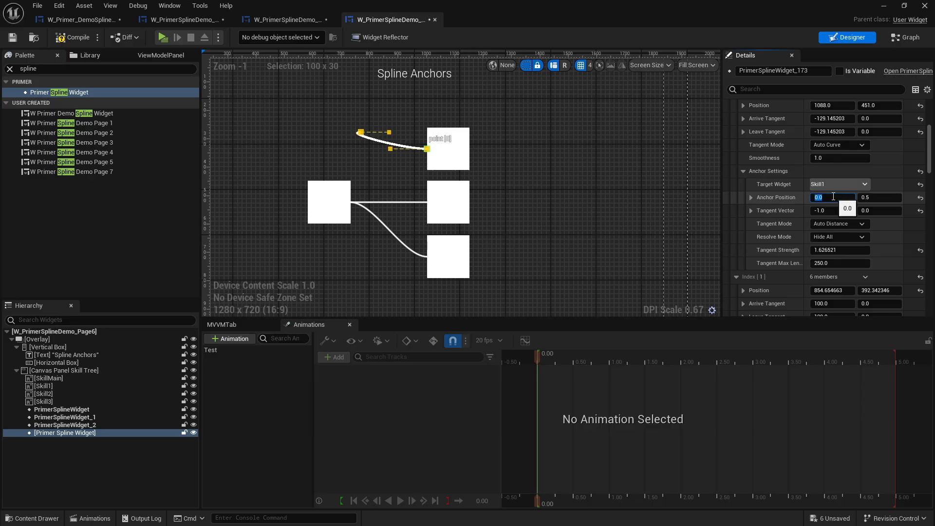
{"action": "scroll", "coordinate": [427, 150], "scroll_direction": "up", "scroll_amount": 2}
{"action": "scroll", "coordinate": [427, 149], "scroll_direction": "down", "scroll_amount": 2}
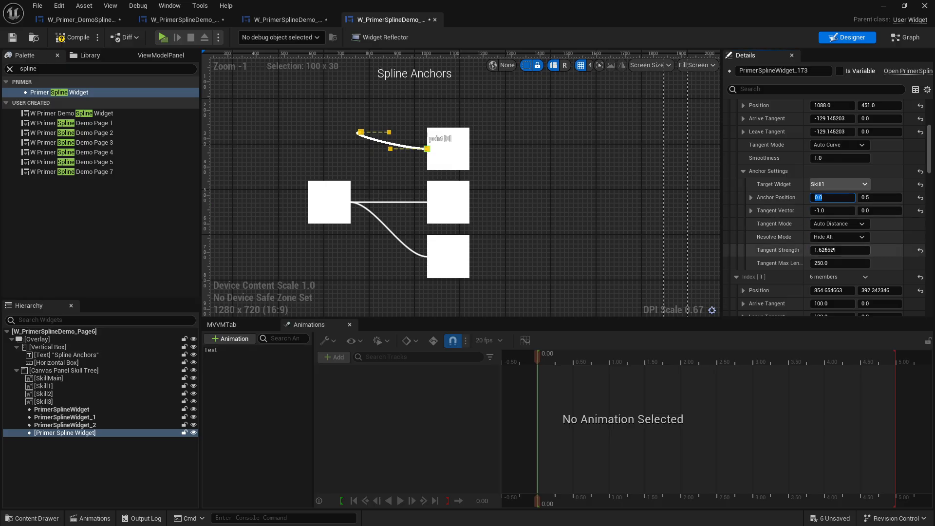
{"action": "left_click_drag", "start_coordinate": [840, 250], "coordinate": [781, 241]}
- Anchor the spline's Index 1 point to SkillMain with Anchor Position X set to 1
{"action": "scroll", "coordinate": [781, 241], "scroll_direction": "down", "scroll_amount": 5}
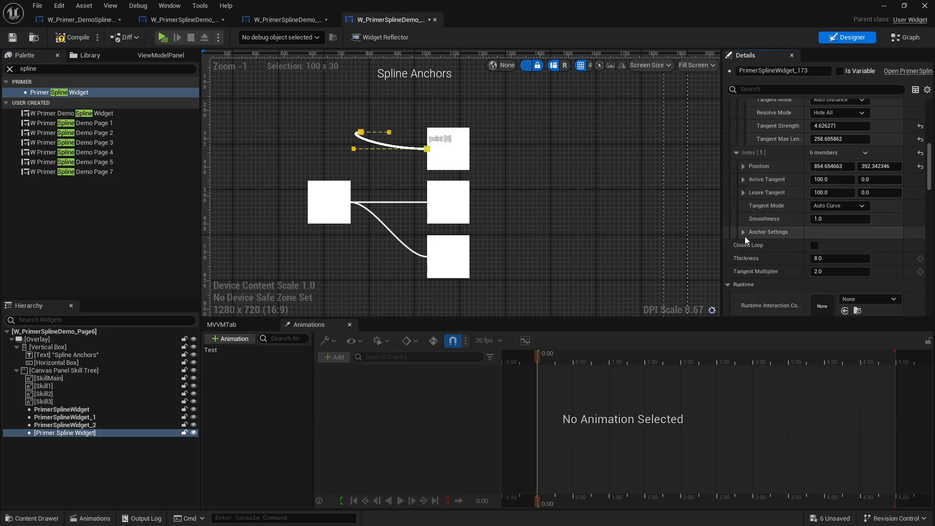
{"action": "left_click", "coordinate": [743, 232]}
{"action": "scroll", "coordinate": [761, 230], "scroll_direction": "down", "scroll_amount": 3}
{"action": "left_click", "coordinate": [827, 183]}
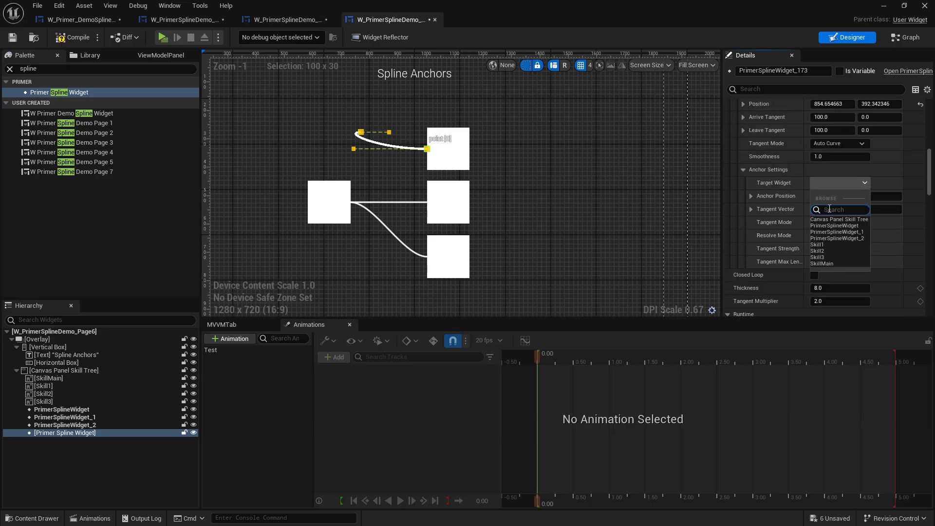
{"action": "left_click", "coordinate": [822, 263]}
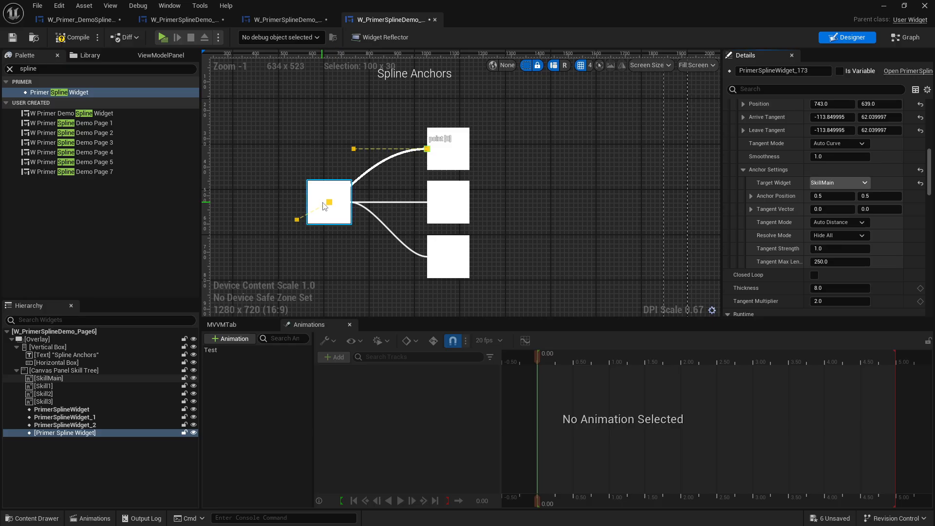
{"action": "left_click", "coordinate": [812, 196]}
{"action": "type", "text": "1"}
{"action": "key", "text": "Return"}
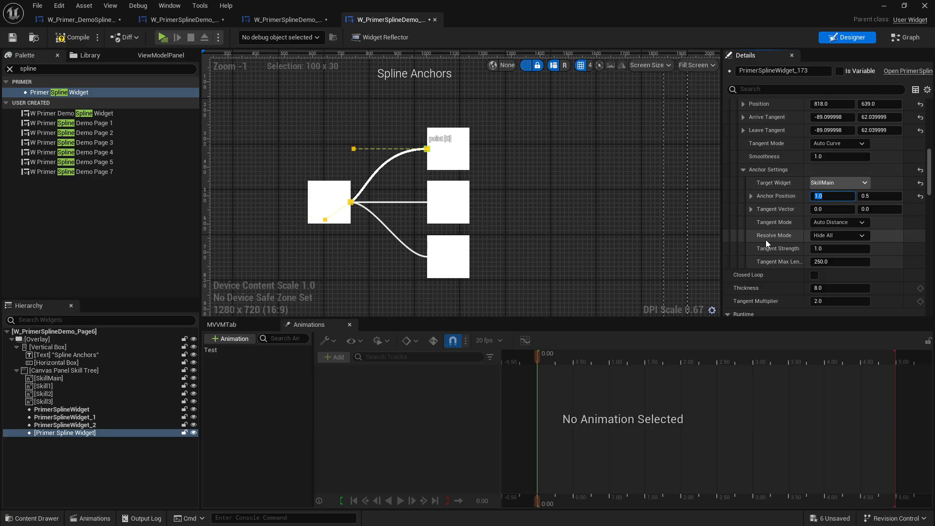
- Set the Index 1 anchor's Tangent Vector X to -1 and its Tangent Strength to about 1.76
{"action": "type", "text": "1"}
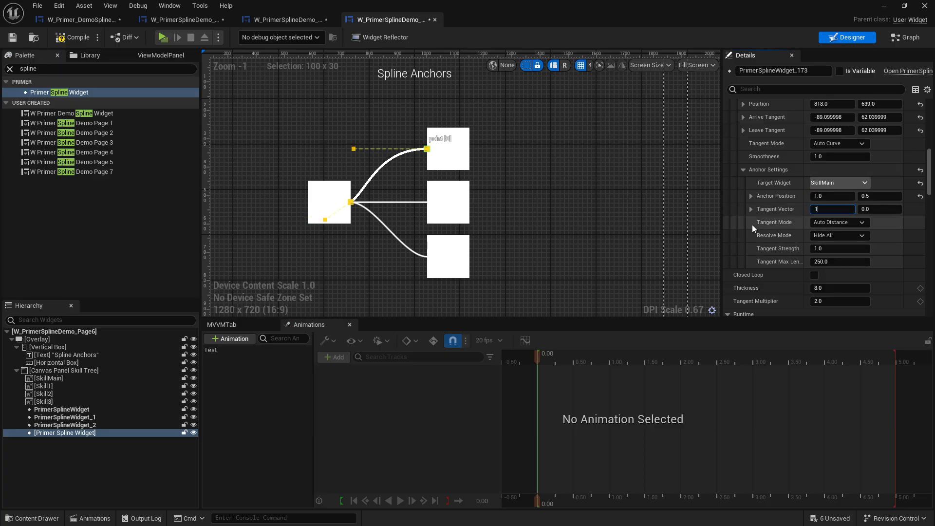
{"action": "key", "text": "Return"}
{"action": "type", "text": "-1"}
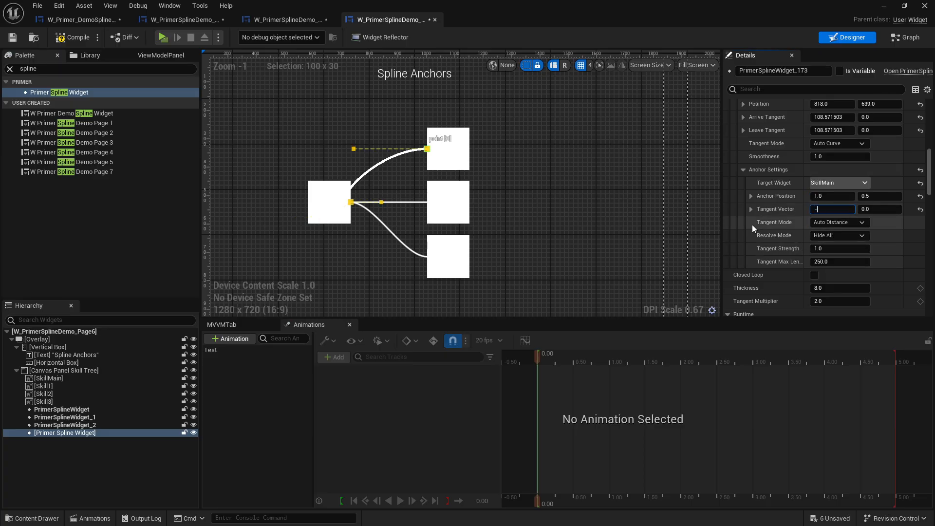
{"action": "key", "text": "Return"}
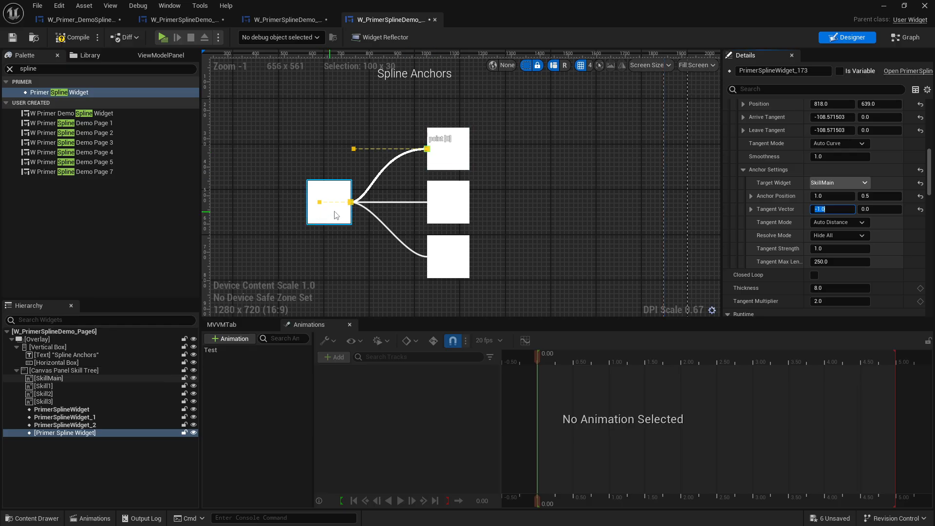
{"action": "left_click_drag", "start_coordinate": [839, 248], "coordinate": [857, 248]}
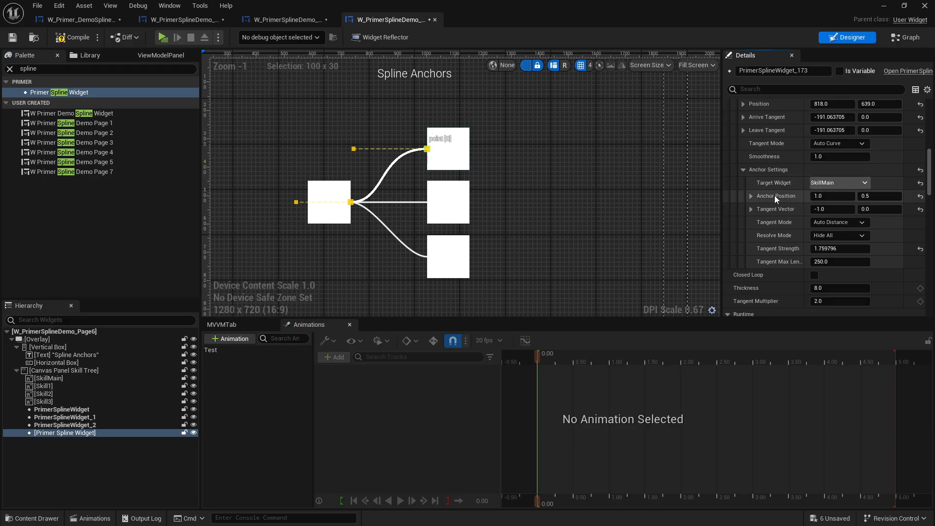
- Assign the M_UI_Ribbon_Inst material from the plugin's Demo Materials folder to the new spline
{"action": "scroll", "coordinate": [774, 195], "scroll_direction": "down", "scroll_amount": 12}
{"action": "scroll", "coordinate": [778, 209], "scroll_direction": "down", "scroll_amount": 3}
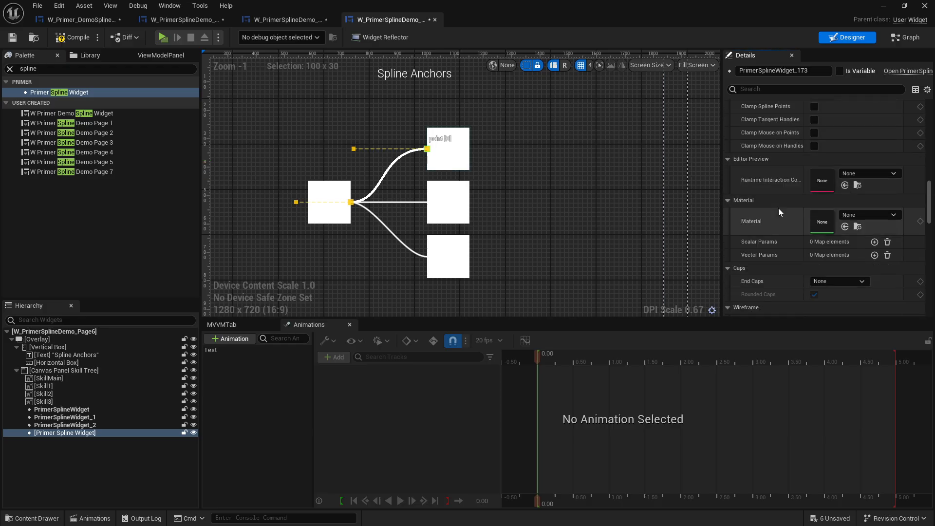
{"action": "left_click", "coordinate": [860, 217]}
{"action": "left_click", "coordinate": [859, 215]}
{"action": "left_click_drag", "start_coordinate": [803, 210], "coordinate": [812, 209]}
{"action": "key", "text": "ctrl+space"}
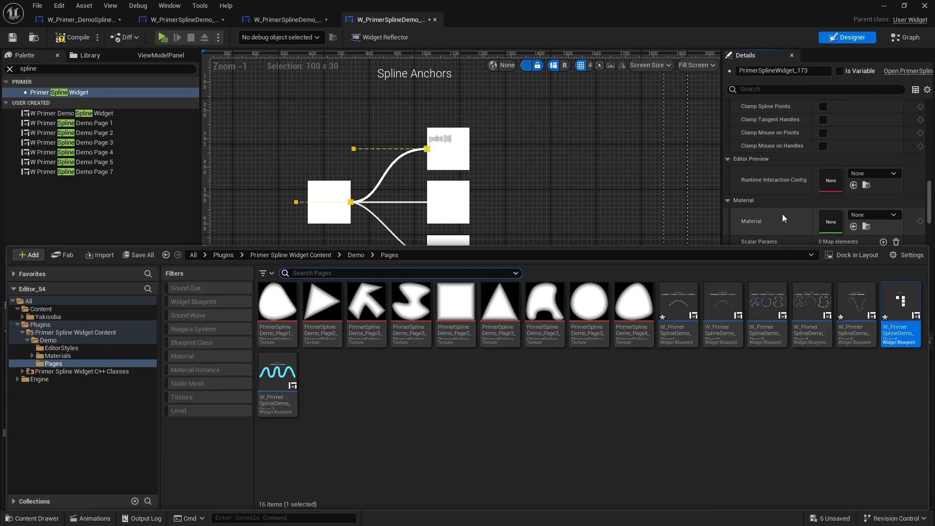
{"action": "left_click", "coordinate": [58, 357]}
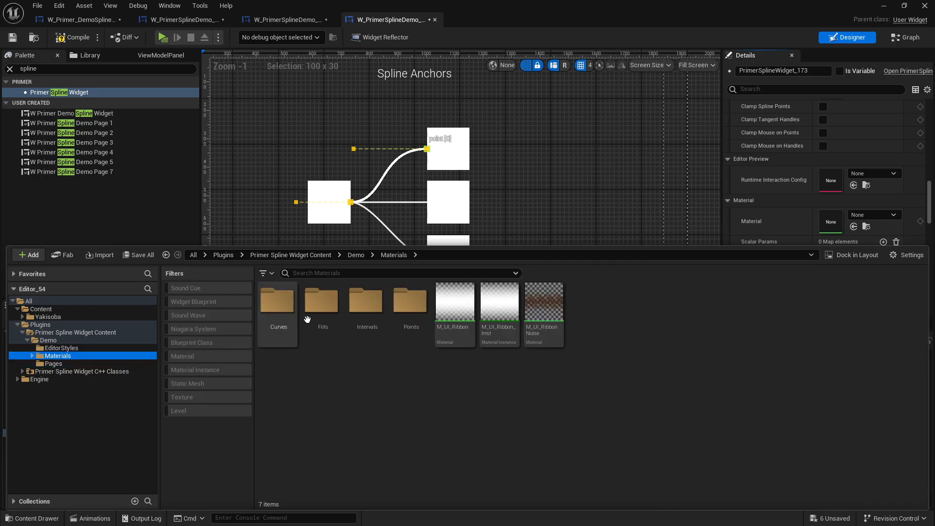
{"action": "left_click", "coordinate": [486, 311]}
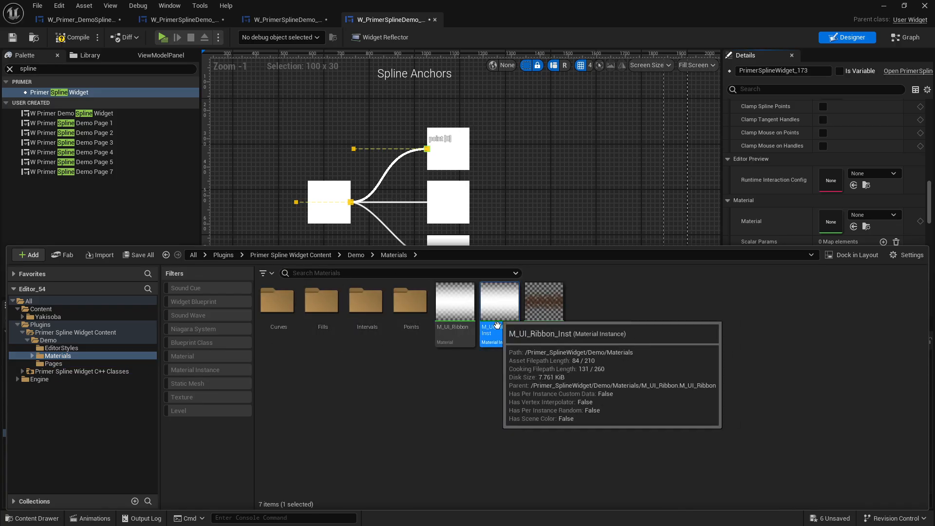
{"action": "right_click_drag", "start_coordinate": [533, 199], "coordinate": [520, 195]}
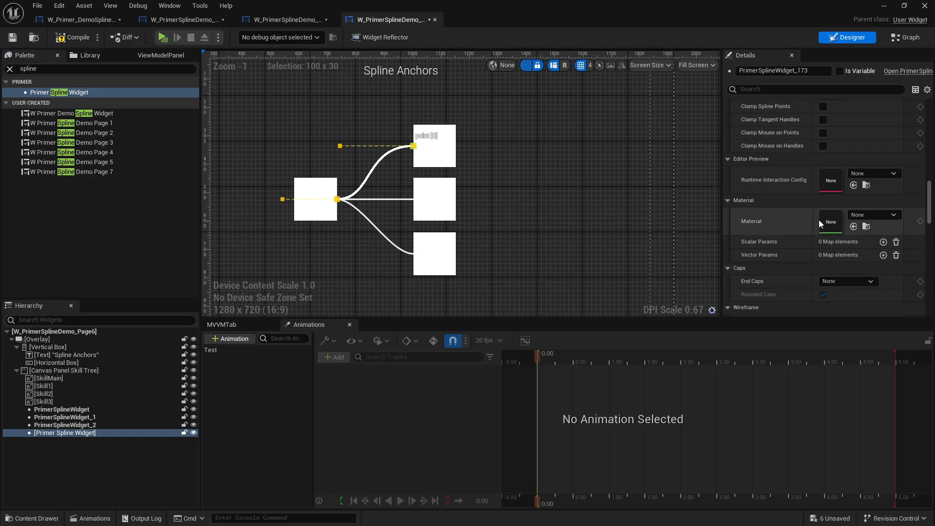
{"action": "left_click", "coordinate": [854, 228]}
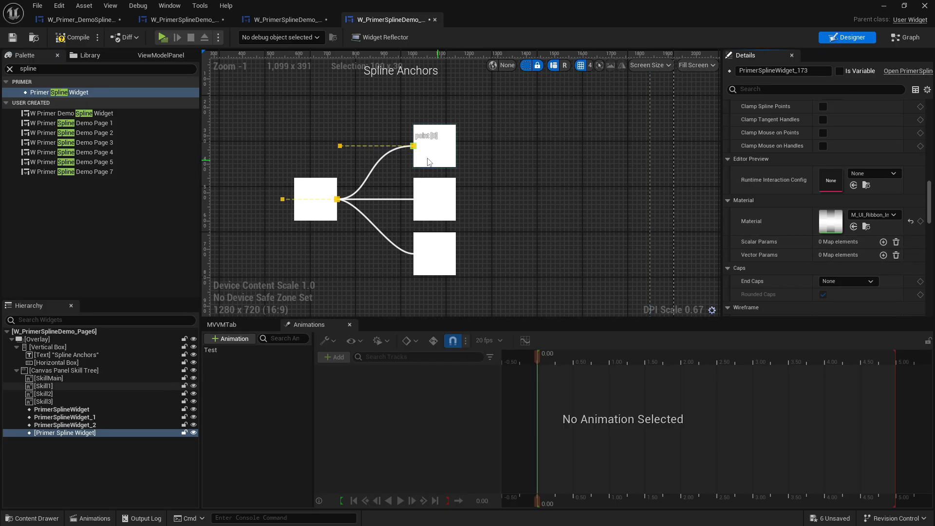
- Select the original PrimerSplineWidget and nudge its point 1 slightly up and to the right
{"action": "scroll", "coordinate": [764, 253], "scroll_direction": "down", "scroll_amount": 3}
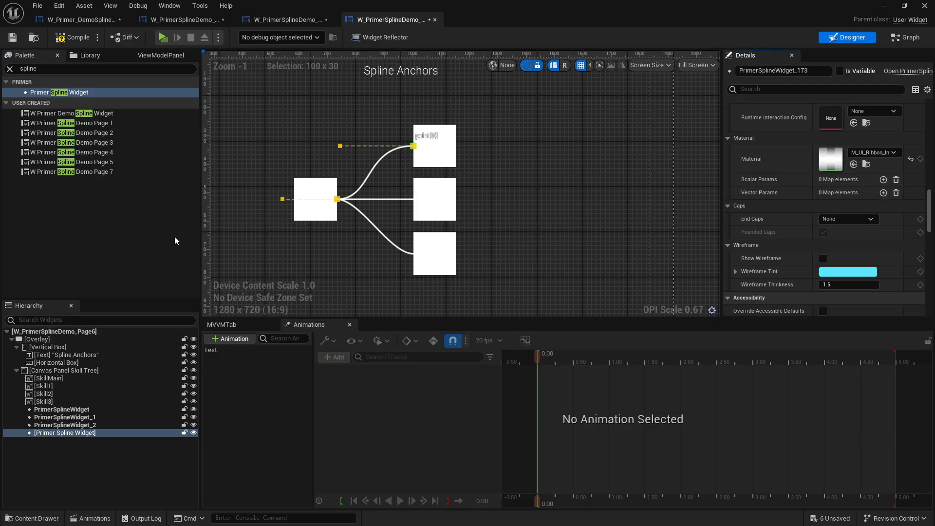
{"action": "left_click", "coordinate": [62, 409]}
{"action": "right_click_drag", "start_coordinate": [379, 133], "coordinate": [600, 275]}
{"action": "scroll", "coordinate": [365, 181], "scroll_direction": "up", "scroll_amount": 4}
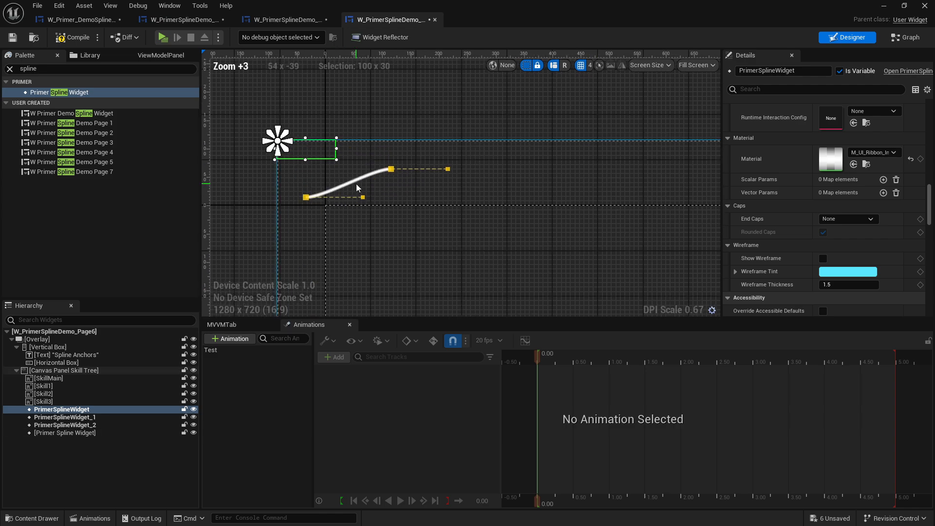
{"action": "scroll", "coordinate": [383, 169], "scroll_direction": "up", "scroll_amount": 3}
{"action": "left_click_drag", "start_coordinate": [396, 161], "coordinate": [406, 148]}
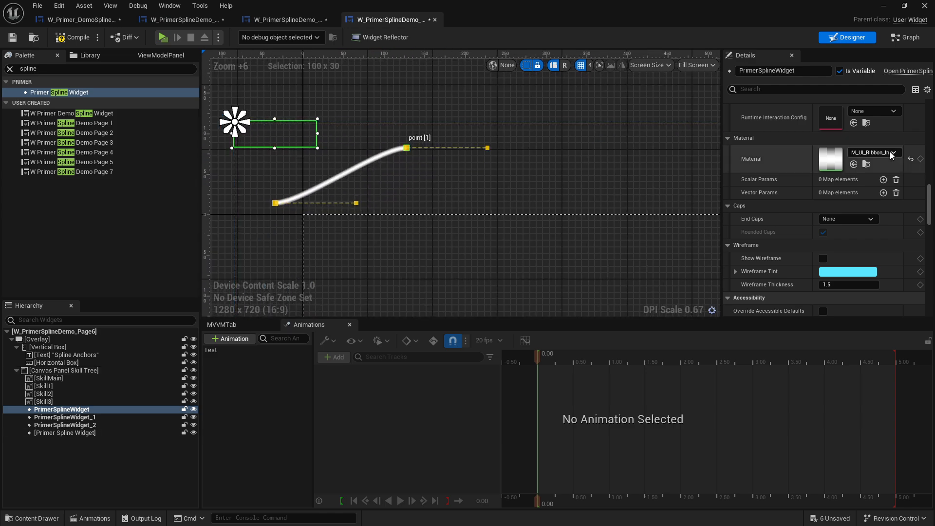
- Clear the spline's ribbon material and set its Thickness to about 16.77
{"action": "left_click", "coordinate": [910, 159]}
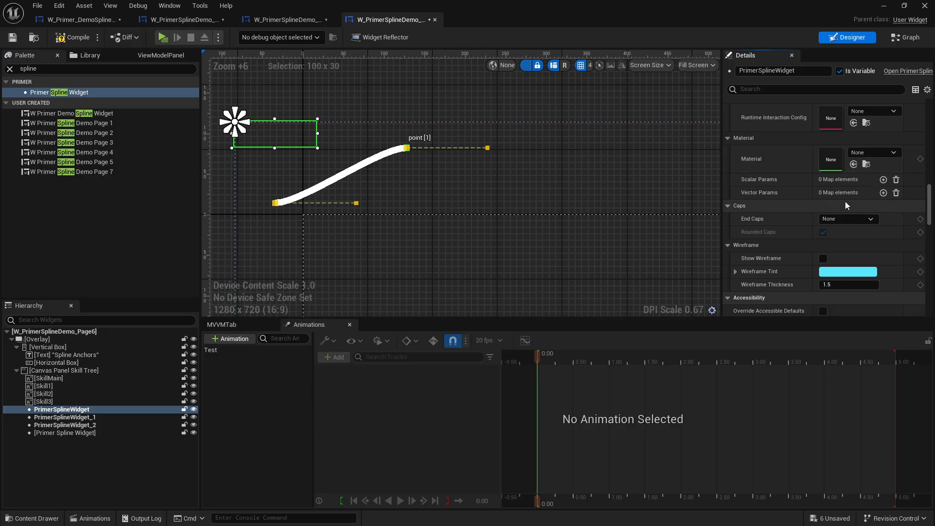
{"action": "scroll", "coordinate": [848, 191], "scroll_direction": "up", "scroll_amount": 5}
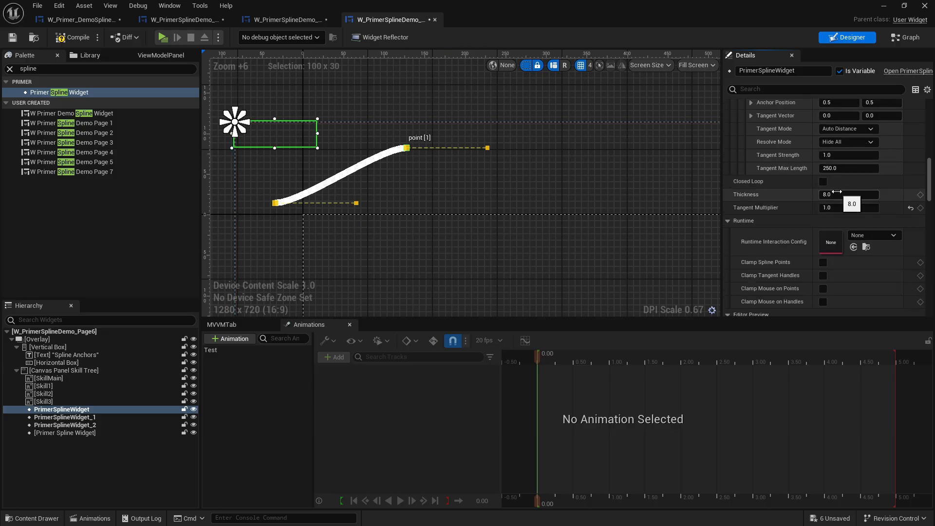
{"action": "left_click_drag", "start_coordinate": [848, 194], "coordinate": [850, 195]}
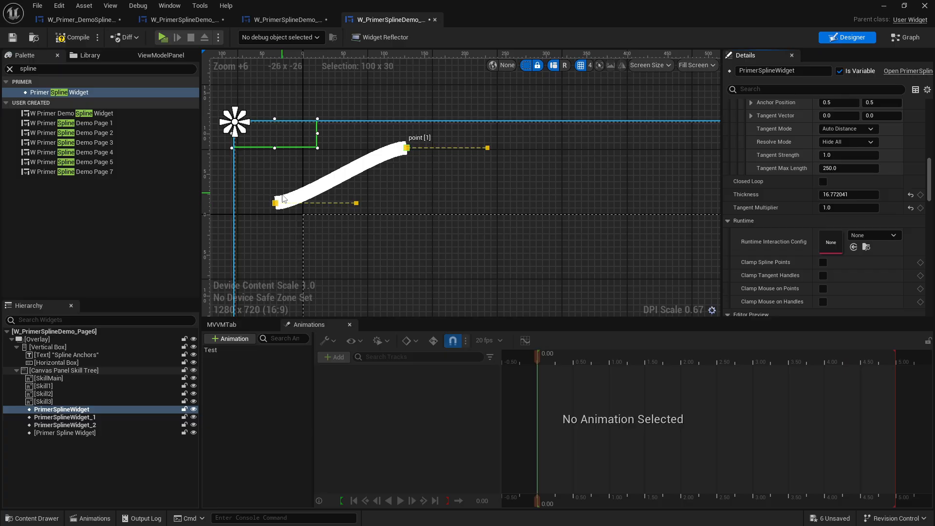
- Insert a spline point between the ends at about X 212, Y 156, and shift point 0 inward to form a V shape
{"action": "left_click_drag", "start_coordinate": [283, 199], "coordinate": [405, 250]}
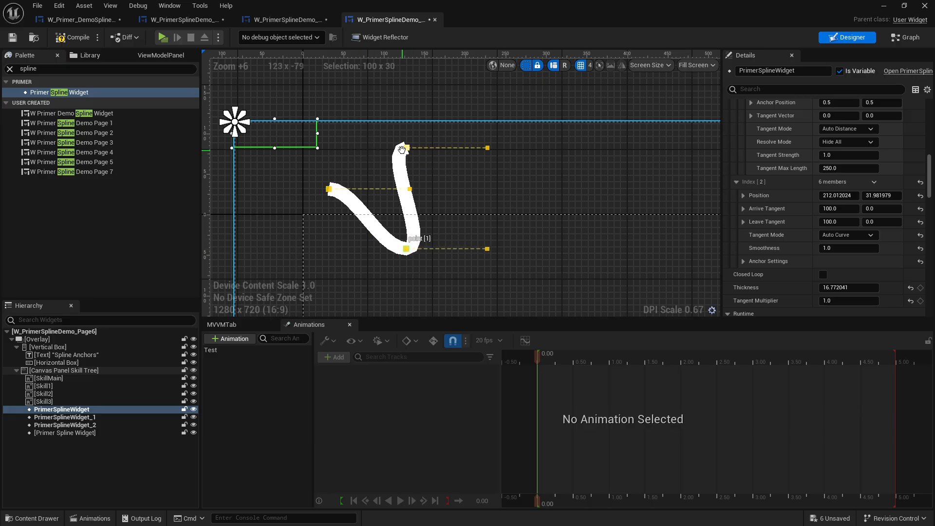
- Set the spline's End Caps to Both and enable Rounded Caps
{"action": "scroll", "coordinate": [791, 253], "scroll_direction": "down", "scroll_amount": 4}
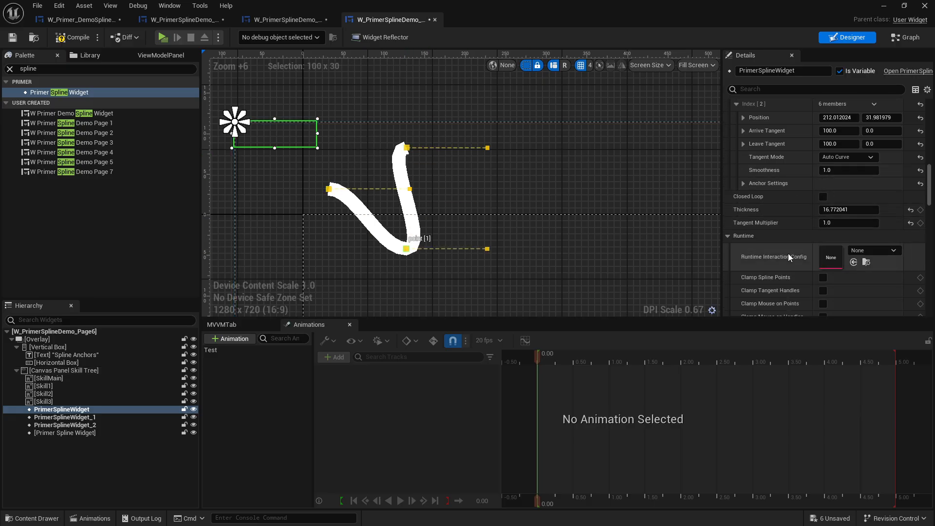
{"action": "scroll", "coordinate": [788, 253], "scroll_direction": "down", "scroll_amount": 6}
{"action": "left_click", "coordinate": [842, 236]}
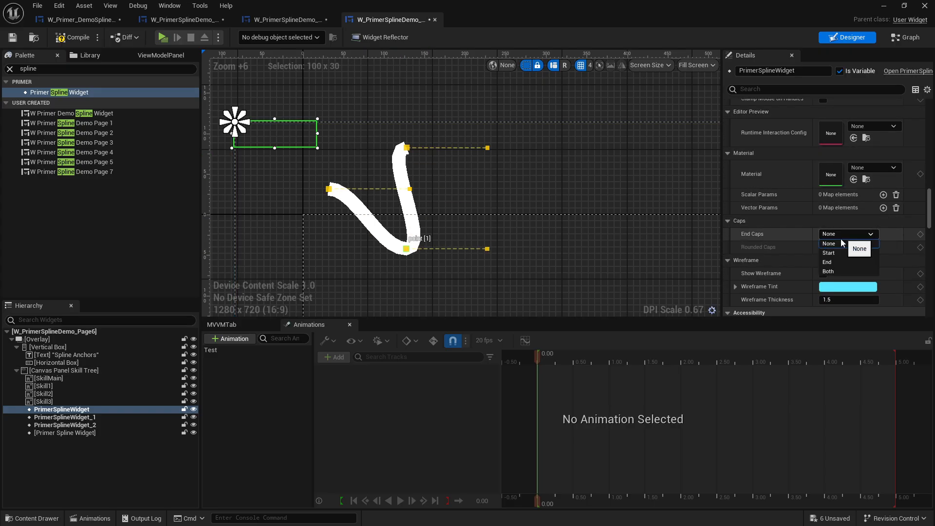
{"action": "left_click", "coordinate": [838, 271]}
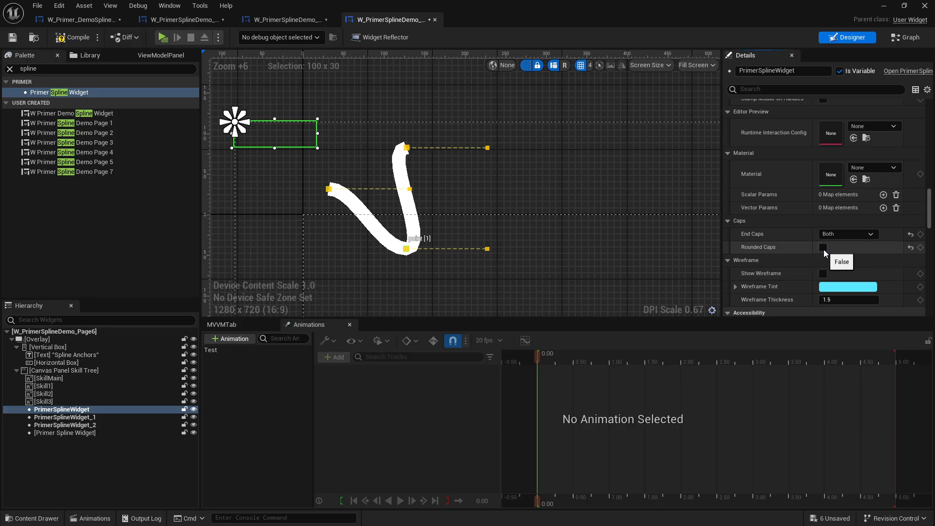
{"action": "left_click", "coordinate": [823, 248]}
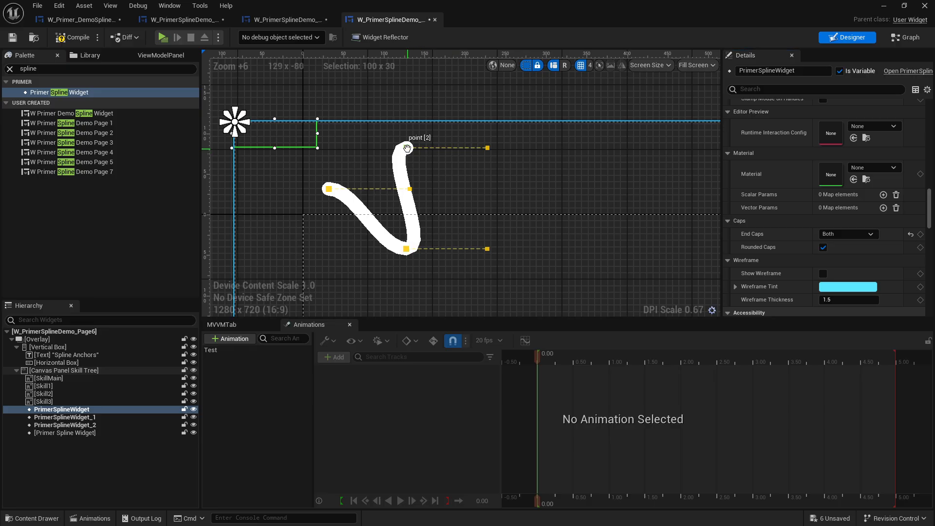
- Widen the curve by moving point 2 to about X 341, Y 46 and point 0 outward to the left
{"action": "left_click_drag", "start_coordinate": [407, 148], "coordinate": [519, 162]}
{"action": "left_click_drag", "start_coordinate": [326, 190], "coordinate": [285, 206]}
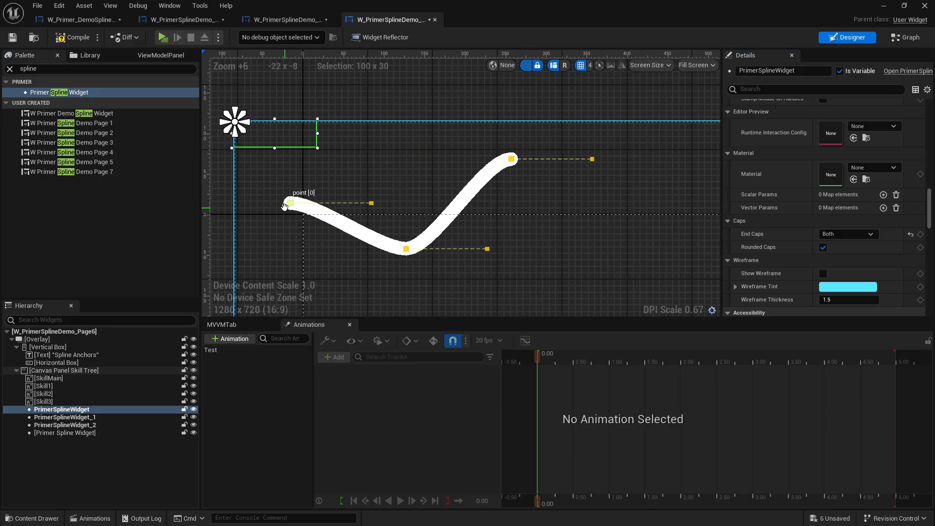
- Assign the M_UI_Ribbon_Inst material from the Demo Materials folder to the spline again
{"action": "scroll", "coordinate": [858, 199], "scroll_direction": "up", "scroll_amount": 2}
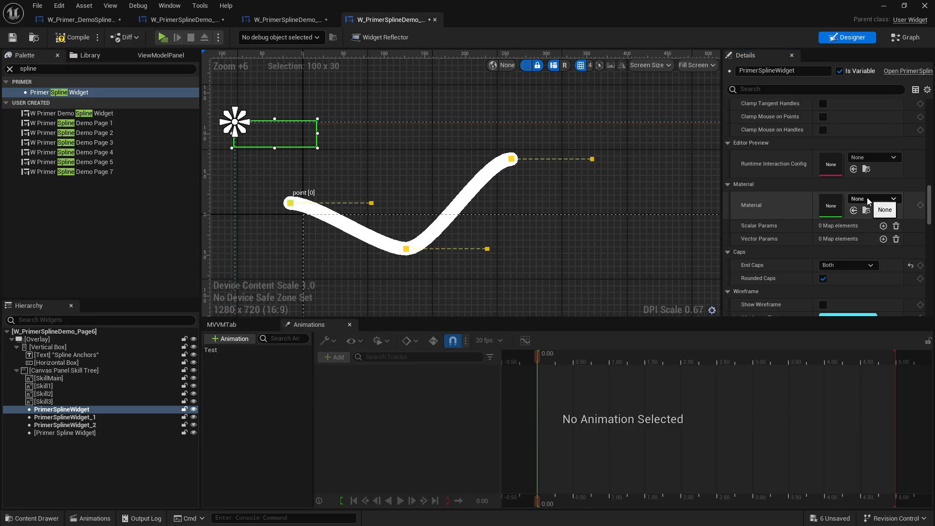
{"action": "left_click", "coordinate": [868, 201]}
{"action": "left_click", "coordinate": [868, 202]}
{"action": "key", "text": "ctrl+space"}
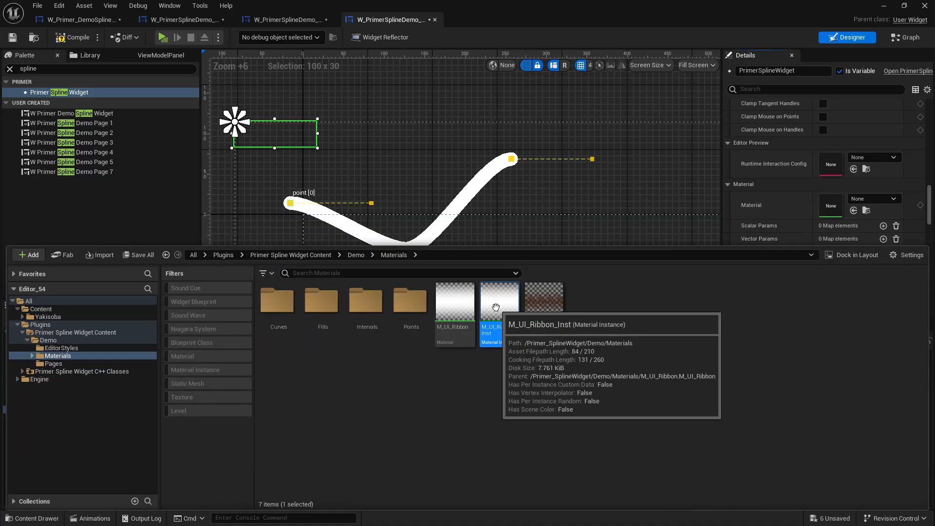
{"action": "left_click", "coordinate": [853, 210]}
{"action": "left_click", "coordinate": [525, 126]}
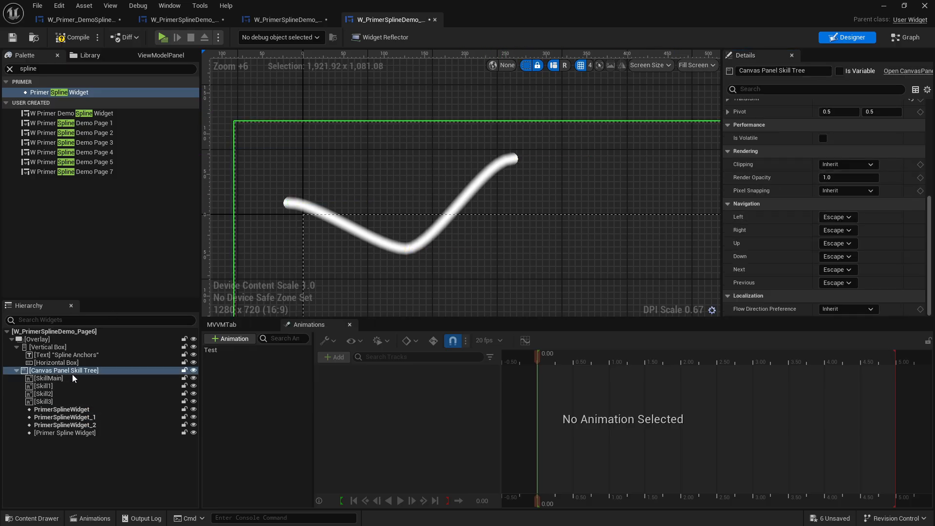
- Try the Start, End and None options for PrimerSplineWidget's End Caps and return the setting to Both
{"action": "left_click", "coordinate": [92, 410]}
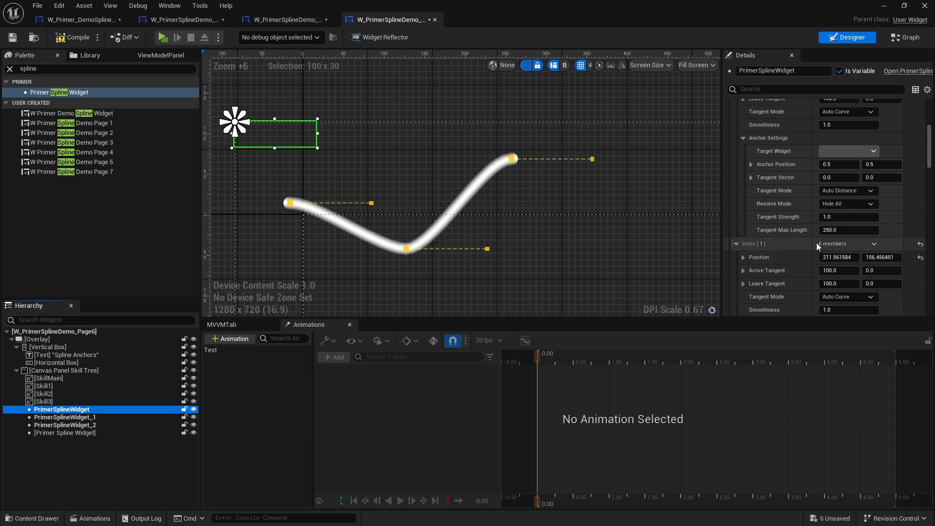
{"action": "scroll", "coordinate": [816, 243], "scroll_direction": "down", "scroll_amount": 10}
{"action": "scroll", "coordinate": [807, 241], "scroll_direction": "down", "scroll_amount": 8}
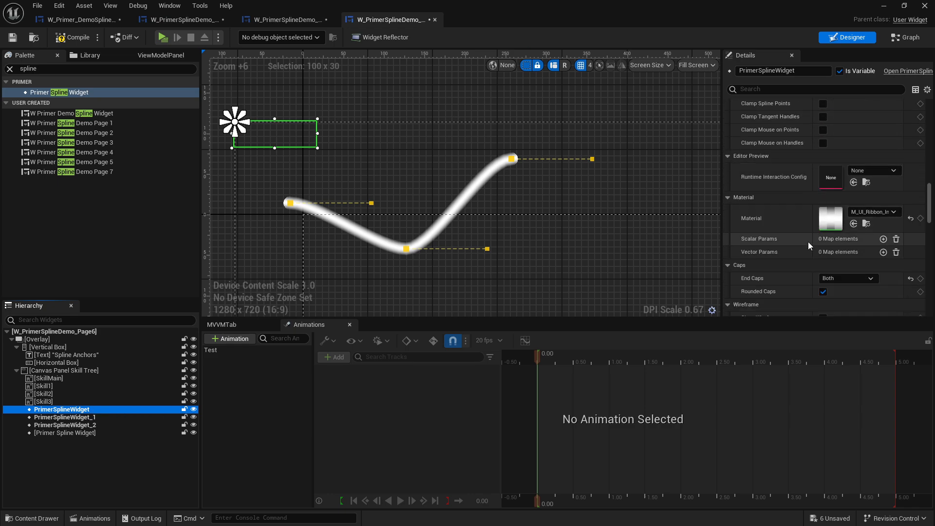
{"action": "left_click", "coordinate": [847, 215]}
{"action": "left_click", "coordinate": [842, 233]}
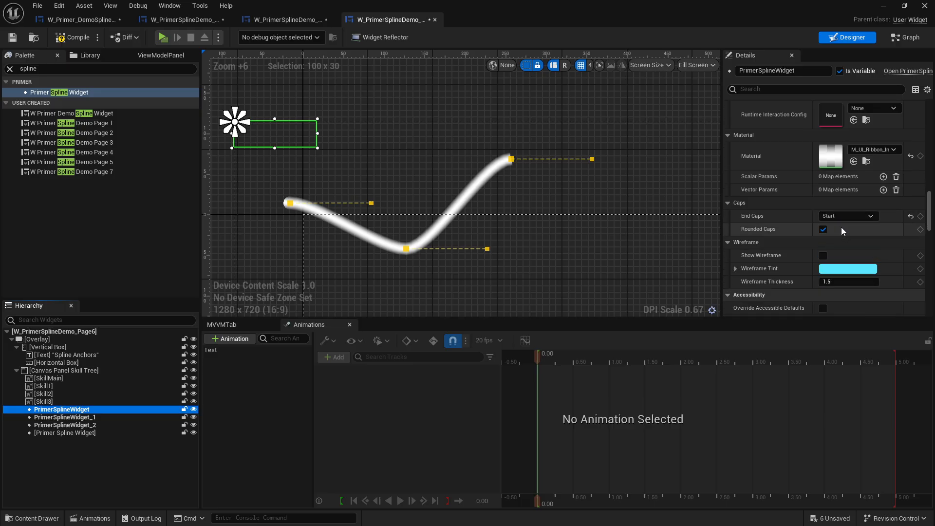
{"action": "left_click", "coordinate": [834, 218]}
{"action": "left_click", "coordinate": [830, 244]}
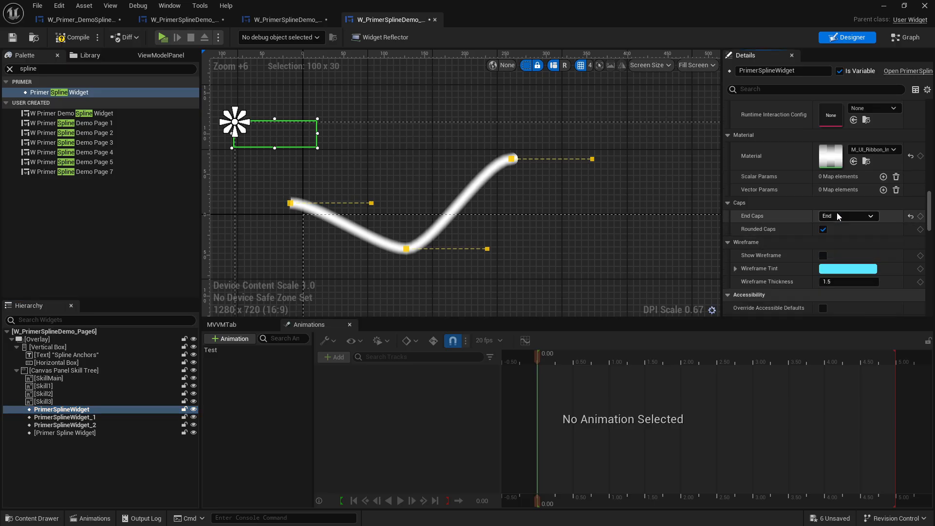
{"action": "left_click", "coordinate": [836, 213]}
{"action": "left_click", "coordinate": [830, 225]}
{"action": "left_click", "coordinate": [844, 216]}
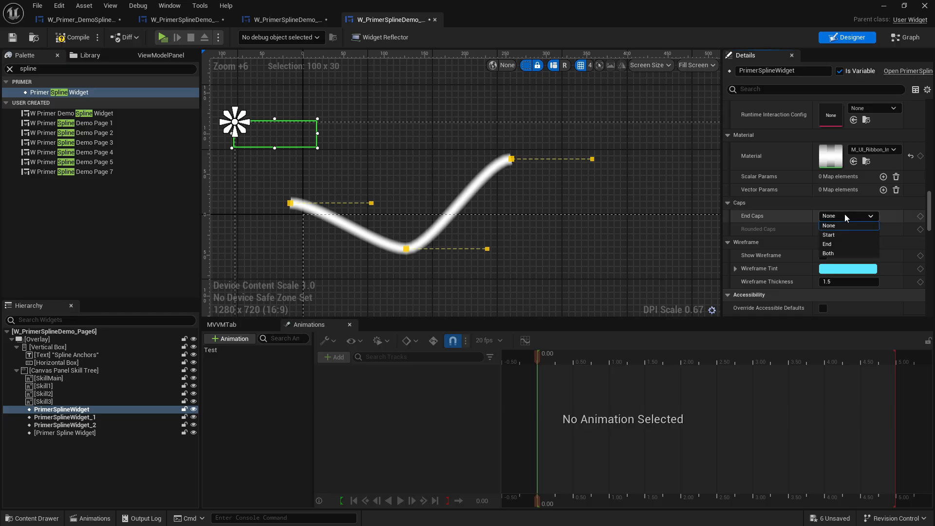
{"action": "left_click", "coordinate": [836, 254]}
- Turn the spline into a closed shape by enabling Closed Loop
{"action": "scroll", "coordinate": [768, 244], "scroll_direction": "up", "scroll_amount": 8}
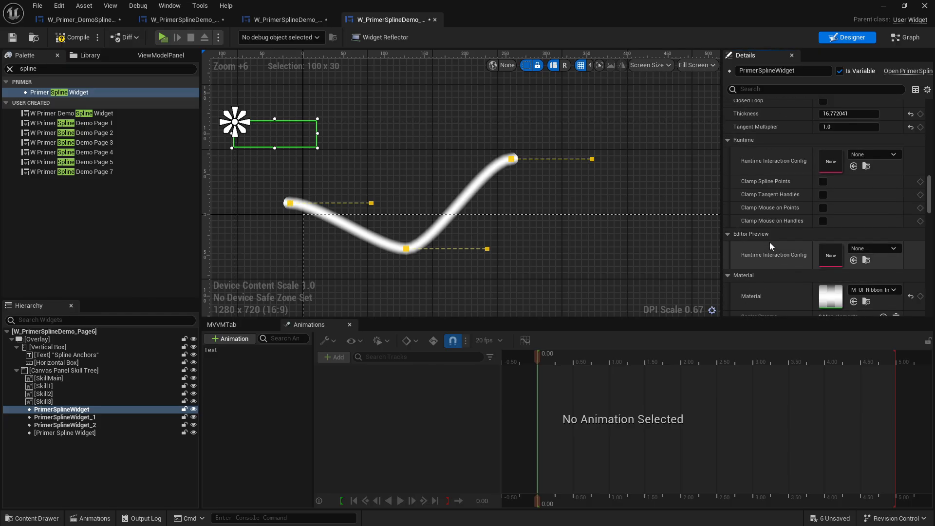
{"action": "scroll", "coordinate": [767, 250], "scroll_direction": "up", "scroll_amount": 2}
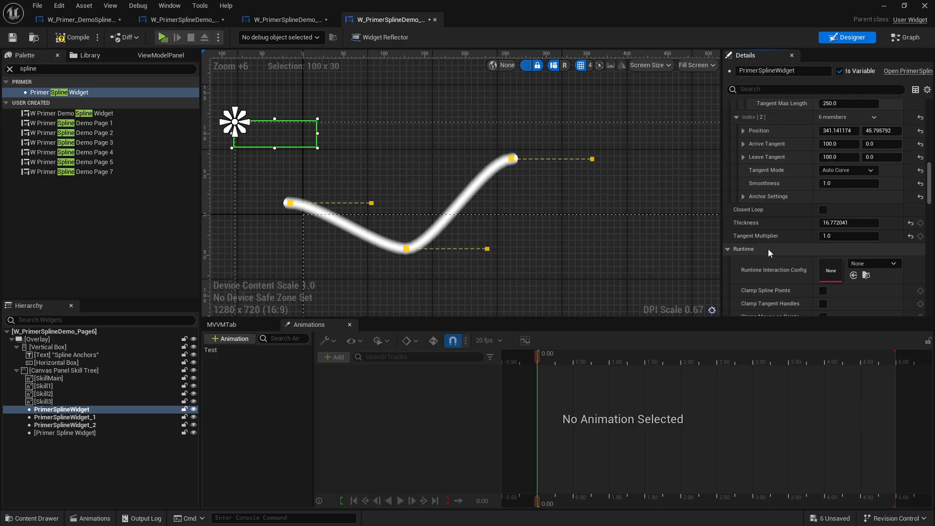
{"action": "left_click", "coordinate": [823, 210]}
- Enable Fill Closed Spline in the Spline Fill settings and render the fill texture
{"action": "scroll", "coordinate": [794, 230], "scroll_direction": "down", "scroll_amount": 12}
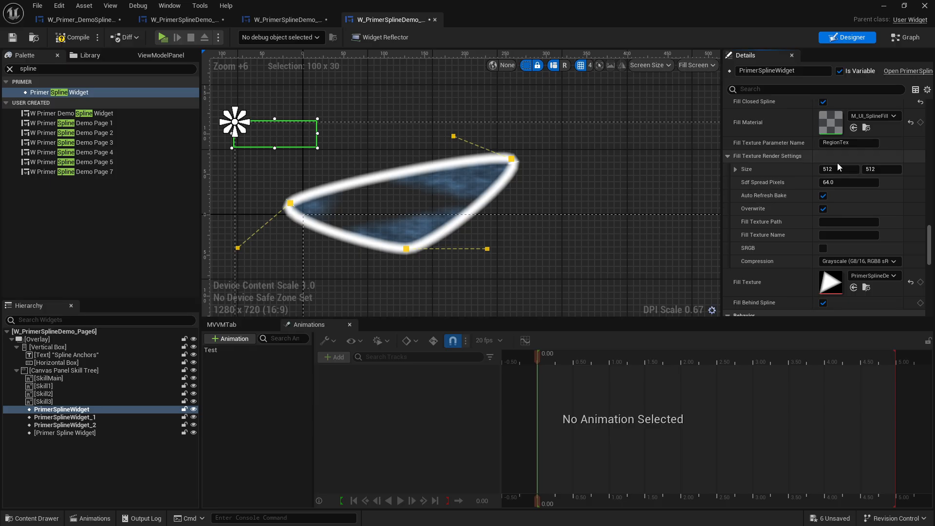
{"action": "scroll", "coordinate": [773, 190], "scroll_direction": "up", "scroll_amount": 1}
{"action": "scroll", "coordinate": [773, 188], "scroll_direction": "up", "scroll_amount": 1}
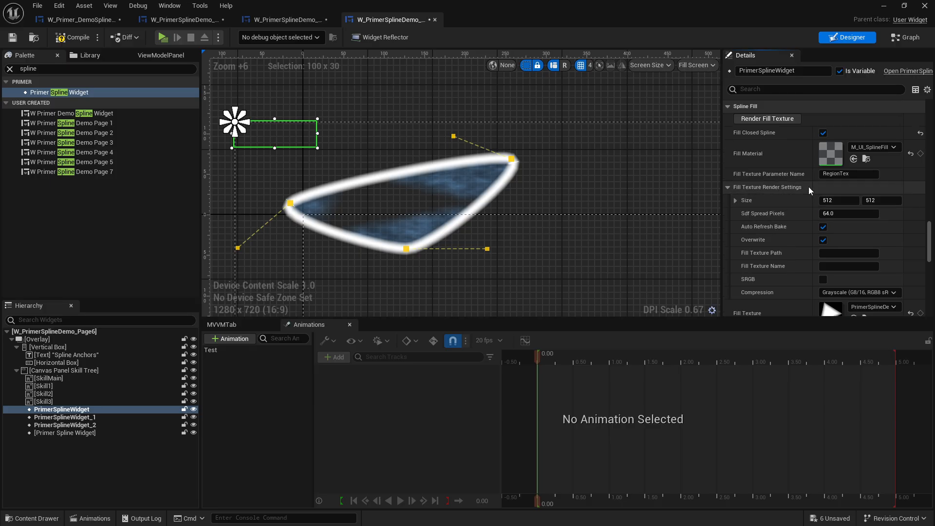
{"action": "left_click", "coordinate": [775, 121]}
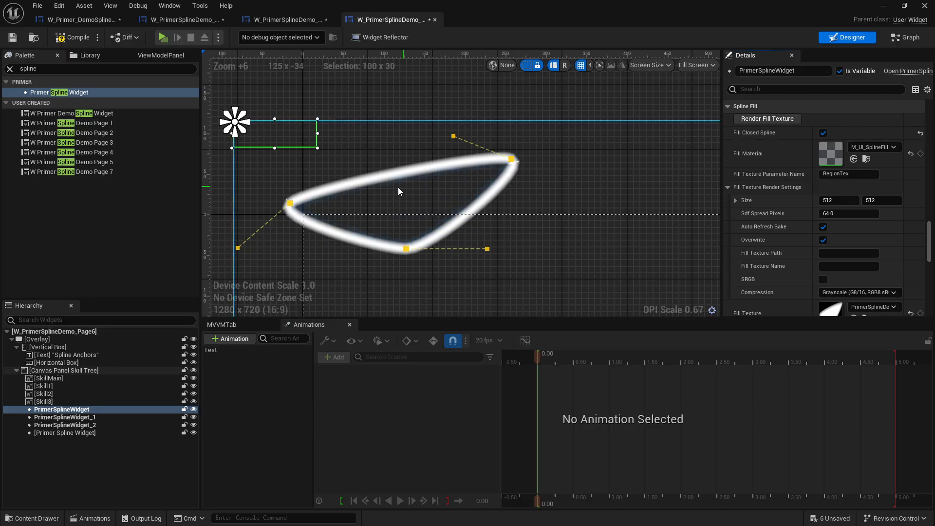
- Reduce the closed spline's Thickness to about 5.53
{"action": "scroll", "coordinate": [787, 215], "scroll_direction": "down", "scroll_amount": 10}
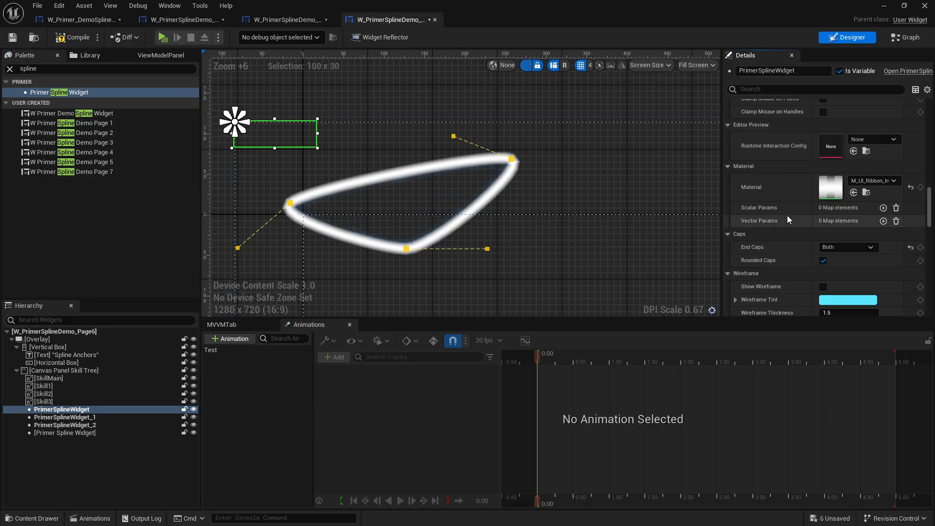
{"action": "left_click_drag", "start_coordinate": [852, 251], "coordinate": [823, 253]}
{"action": "scroll", "coordinate": [439, 182], "scroll_direction": "up", "scroll_amount": 4}
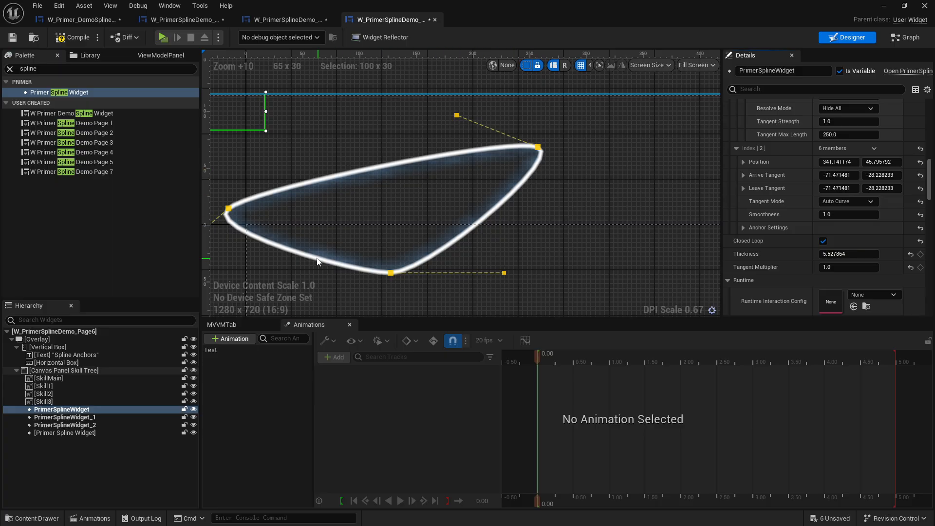
- Try M_UI_SplineFill_Inst, Inst1, Inst2 and Inst3 in turn as the spline's Fill Material
{"action": "scroll", "coordinate": [805, 245], "scroll_direction": "up", "scroll_amount": 10}
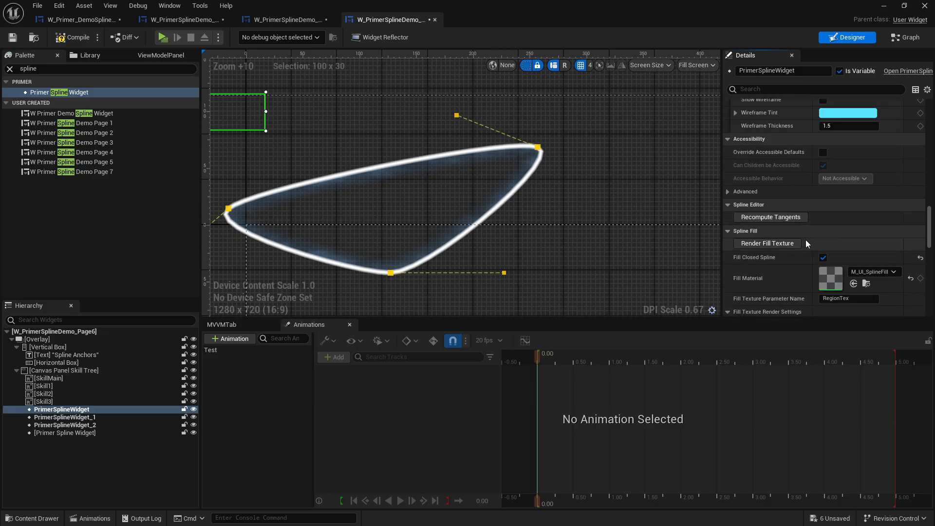
{"action": "left_click", "coordinate": [876, 211]}
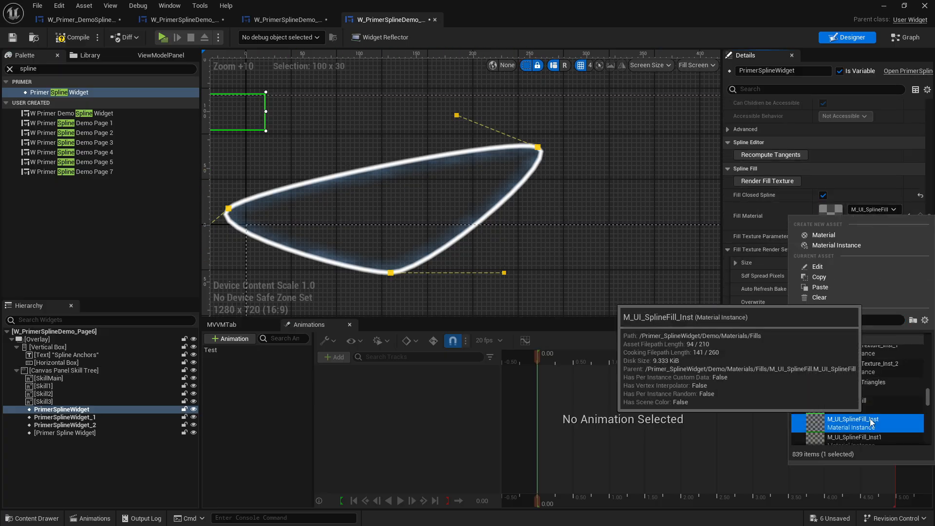
{"action": "left_click", "coordinate": [870, 419]}
{"action": "left_click", "coordinate": [875, 211]}
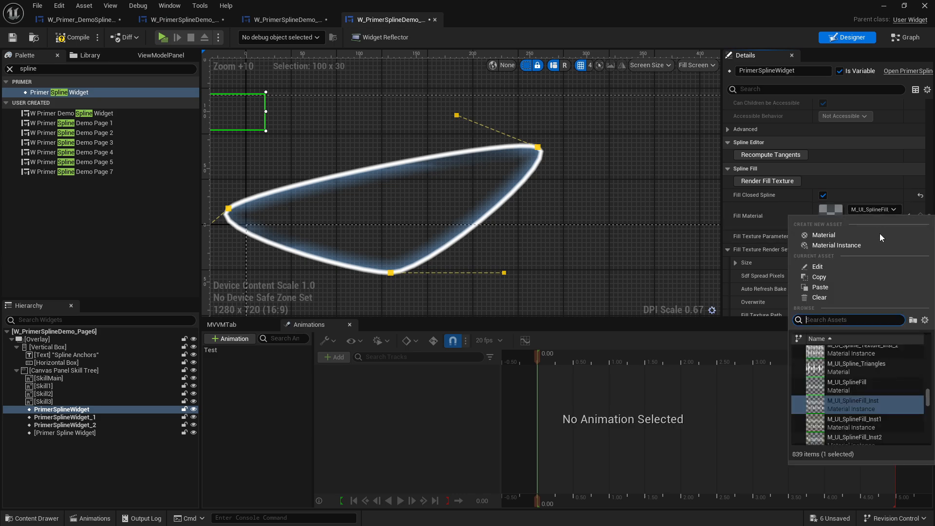
{"action": "left_click", "coordinate": [875, 422]}
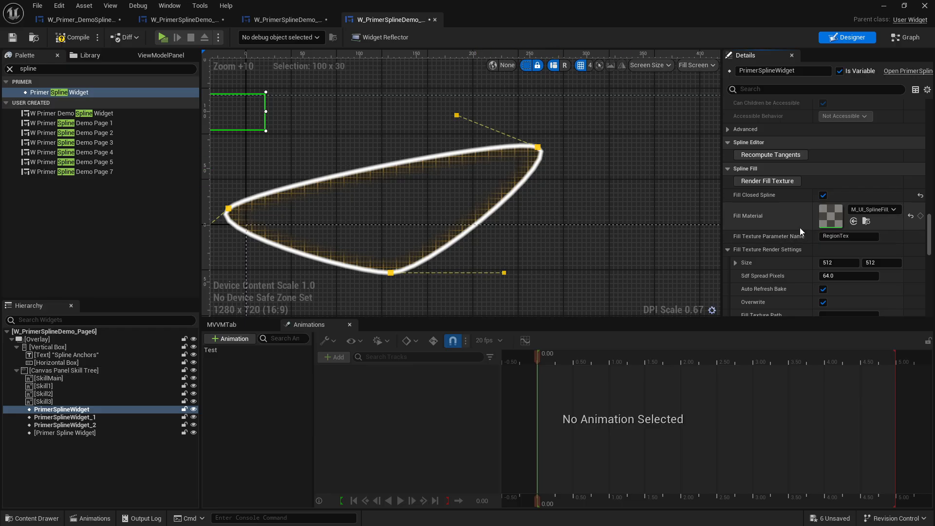
{"action": "left_click", "coordinate": [874, 210]}
{"action": "left_click", "coordinate": [881, 424]}
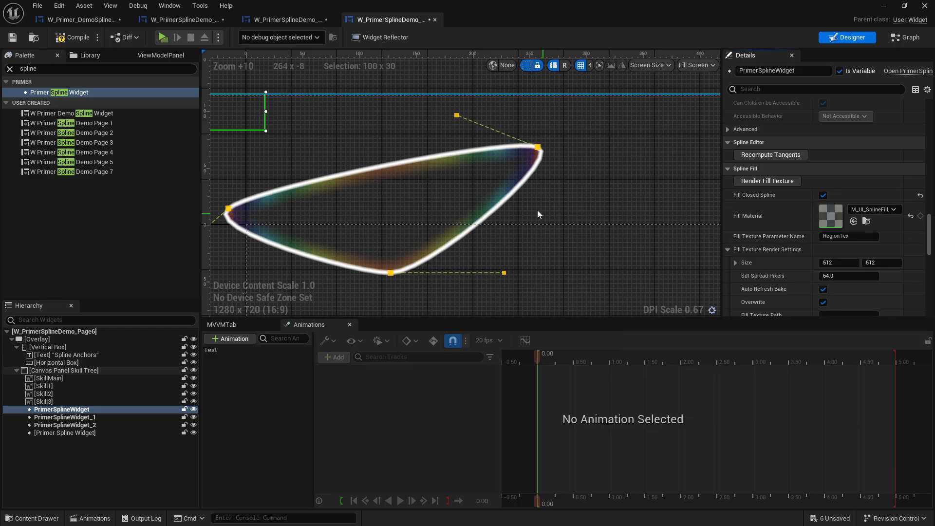
{"action": "left_click", "coordinate": [874, 210]}
{"action": "left_click", "coordinate": [880, 423]}
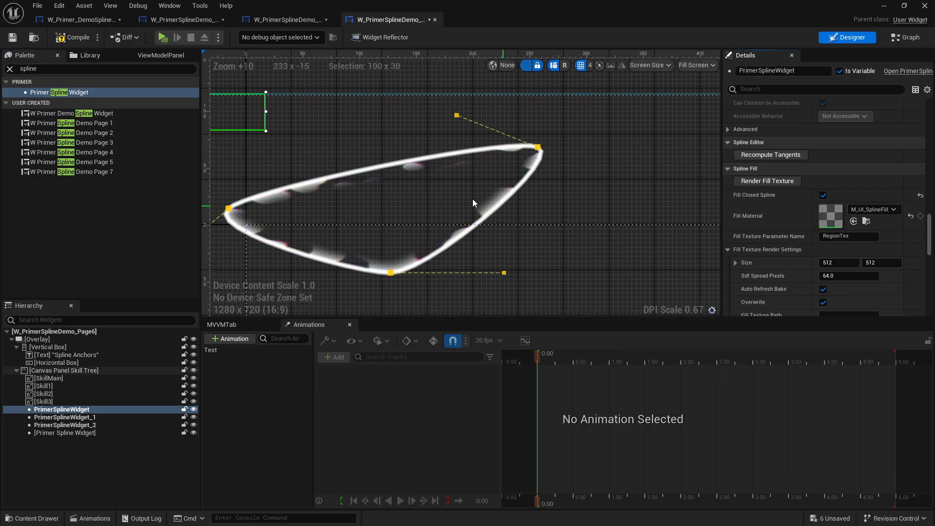
- Set the Fill Material to M_UI_SplineFill_Inst1 and move point 2 up and to the left to reshape the filled area
{"action": "left_click", "coordinate": [874, 209]}
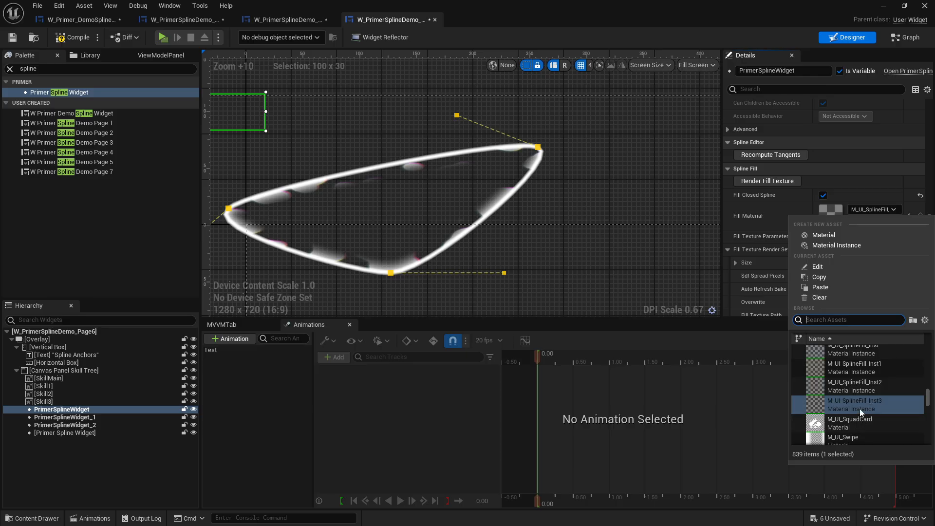
{"action": "left_click", "coordinate": [870, 372]}
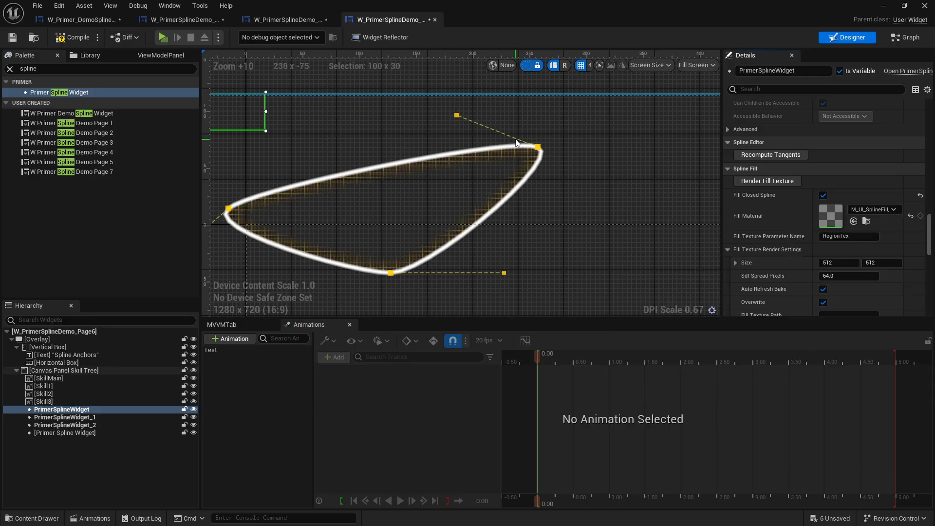
{"action": "left_click_drag", "start_coordinate": [537, 145], "coordinate": [461, 131]}
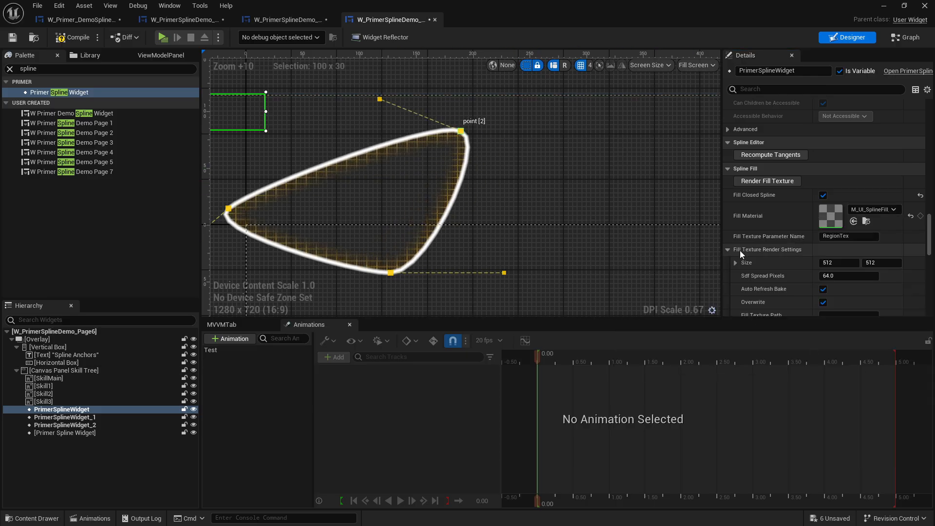
- Examine the Spline Fill section's texture parameter name and Fill Texture Render Settings
{"action": "scroll", "coordinate": [741, 250], "scroll_direction": "down", "scroll_amount": 3}
{"action": "mouse_move", "coordinate": [753, 247]}
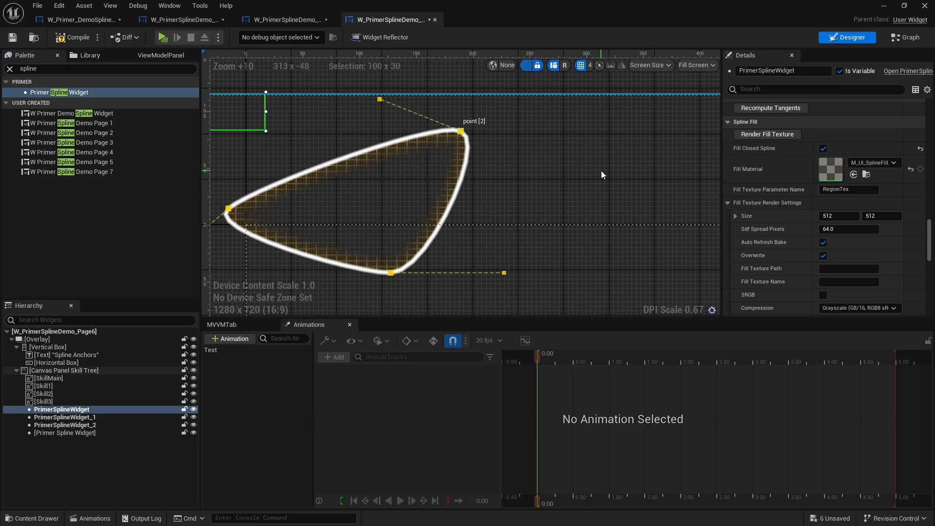
{"action": "right_click_drag", "start_coordinate": [601, 171], "coordinate": [608, 169]}
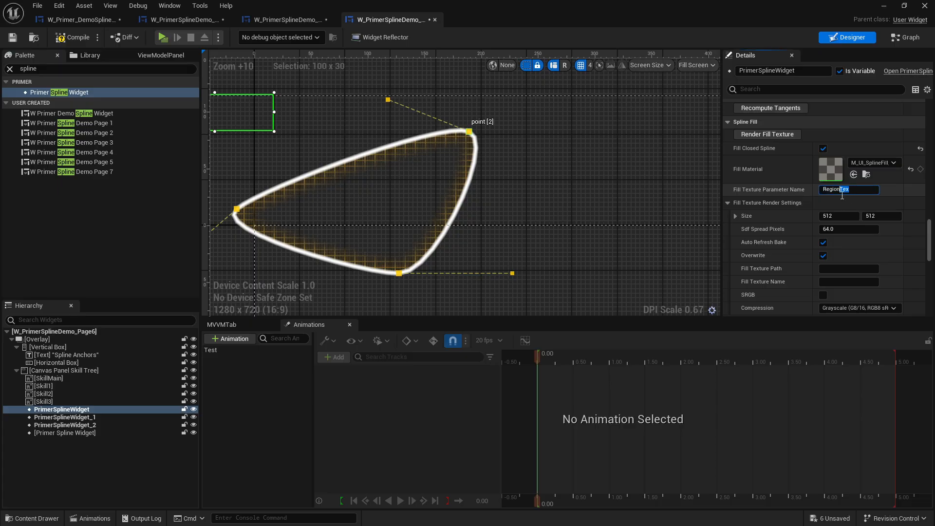
- Locate the current widget blueprint in the Pages folder and examine the baked fill textures stored beside it
{"action": "left_click", "coordinate": [870, 190]}
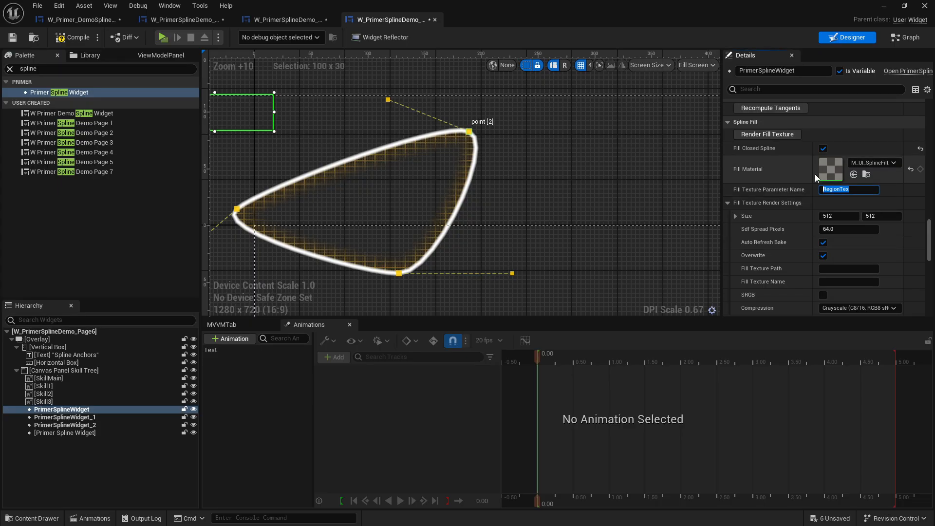
{"action": "left_click", "coordinate": [866, 191]}
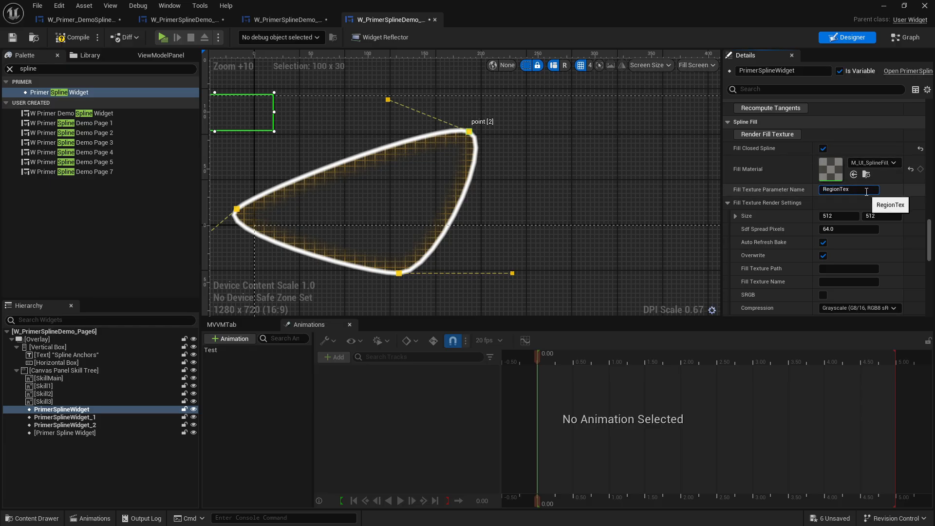
{"action": "key", "text": "ctrl+space"}
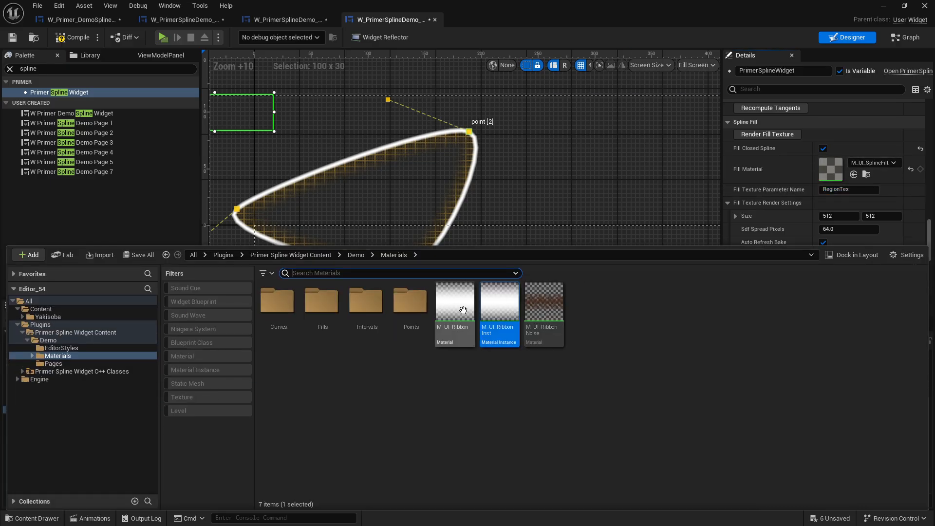
{"action": "key", "text": "ctrl+space"}
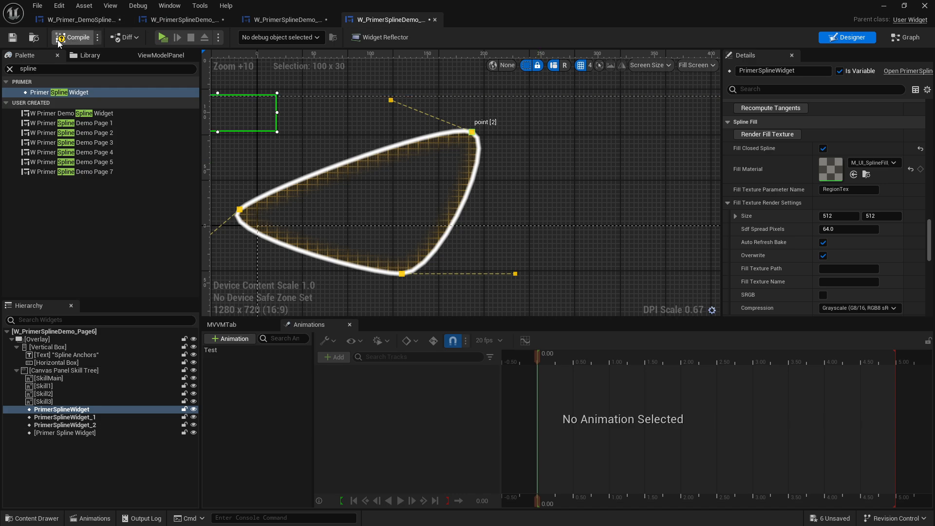
{"action": "left_click", "coordinate": [33, 37]}
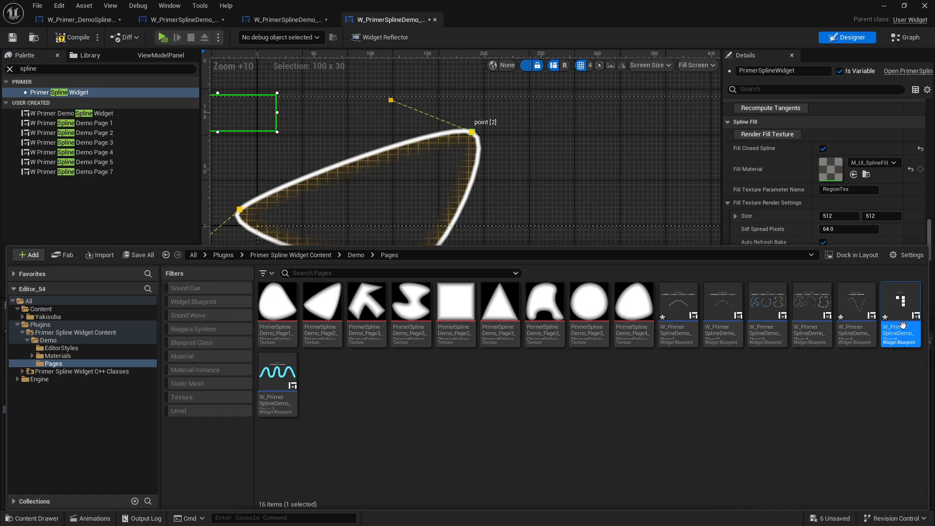
{"action": "mouse_move", "coordinate": [899, 335]}
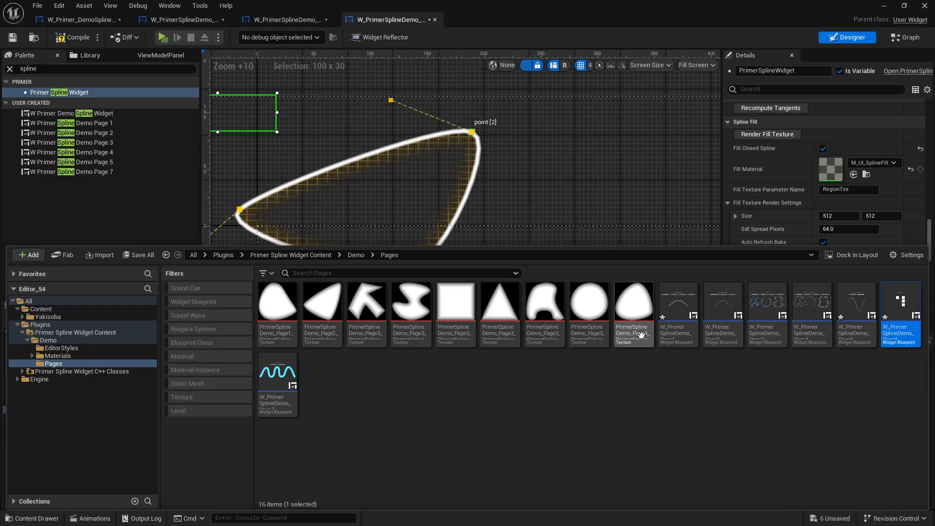
{"action": "left_click", "coordinate": [642, 189]}
- Find the spline's assigned Fill Texture asset in the Pages folder, then return to its Fill Texture Render Settings
{"action": "scroll", "coordinate": [834, 205], "scroll_direction": "down", "scroll_amount": 3}
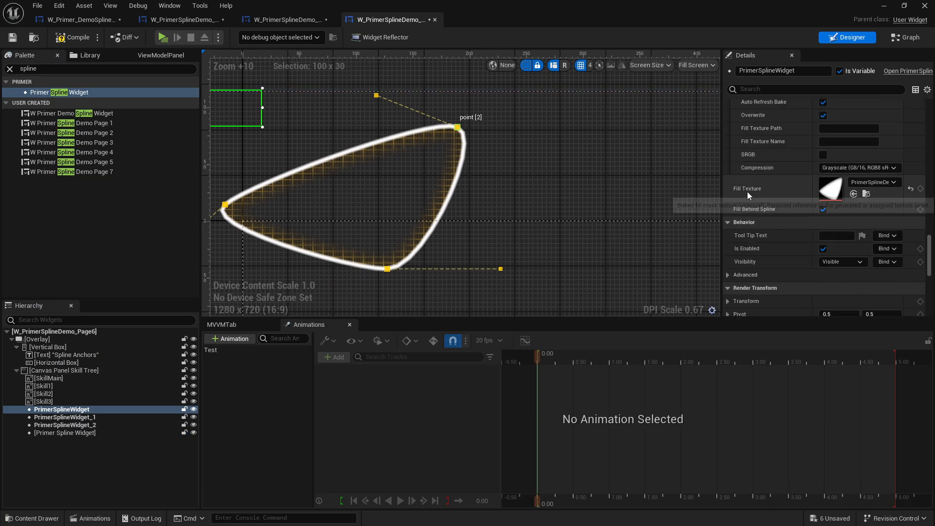
{"action": "left_click", "coordinate": [866, 194]}
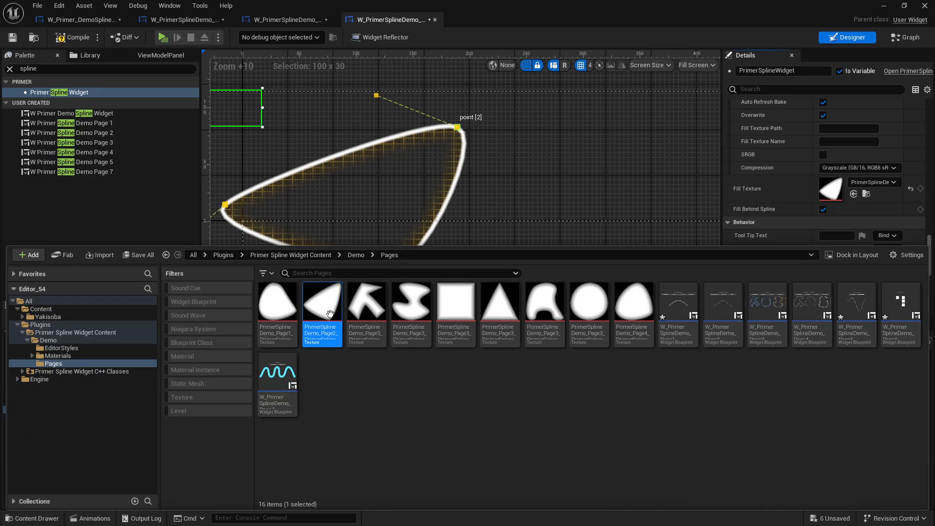
{"action": "left_click", "coordinate": [776, 182]}
{"action": "scroll", "coordinate": [764, 215], "scroll_direction": "up", "scroll_amount": 2}
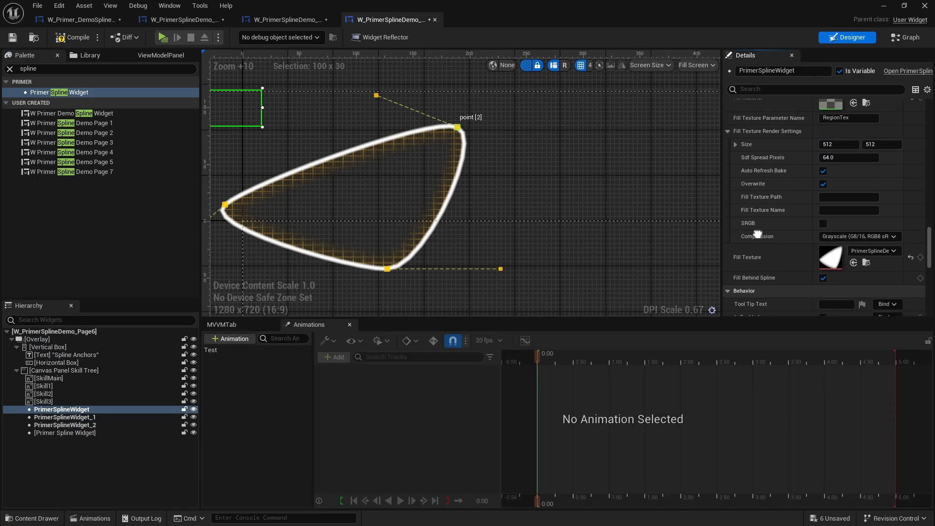
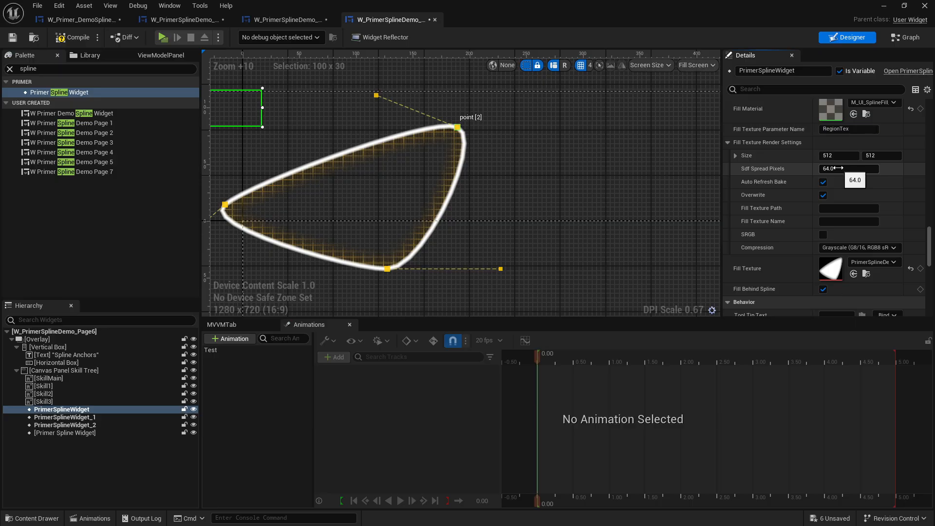
- Try several Sdf Spread Pixels values, including about 28.53 and 123.59, then settle on about 46.76, re-rendering the fill texture after each change
{"action": "scroll", "coordinate": [816, 169], "scroll_direction": "up", "scroll_amount": 2}
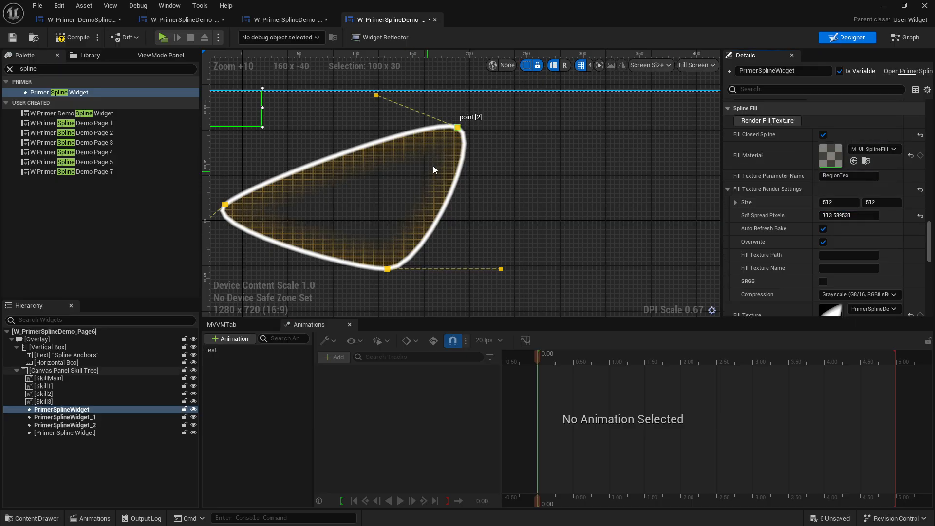
{"action": "left_click_drag", "start_coordinate": [846, 216], "coordinate": [838, 216]}
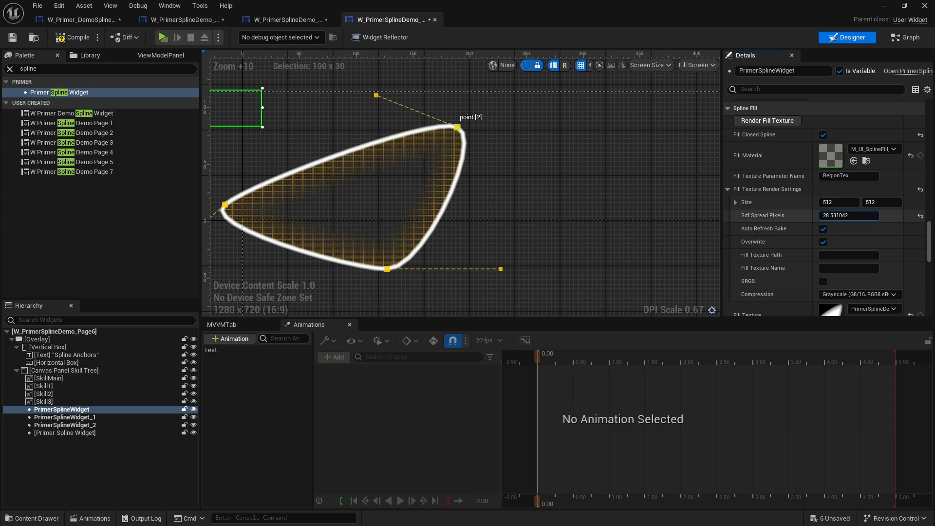
{"action": "left_click", "coordinate": [775, 121]}
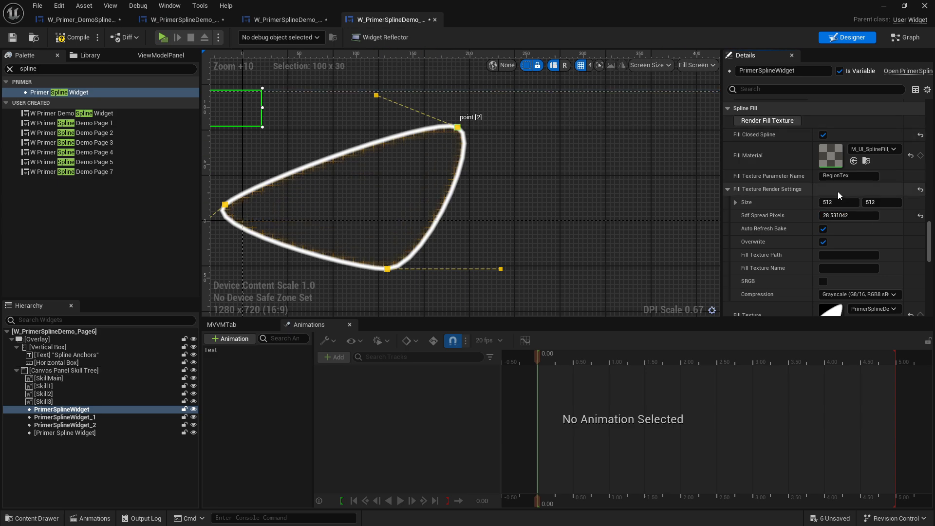
{"action": "left_click", "coordinate": [781, 121]}
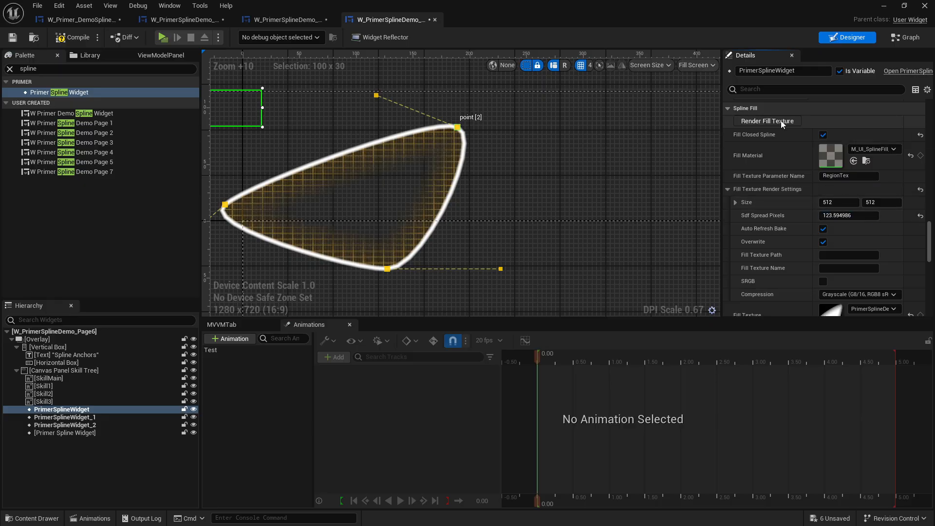
{"action": "left_click_drag", "start_coordinate": [848, 216], "coordinate": [826, 215]}
{"action": "left_click", "coordinate": [782, 121]}
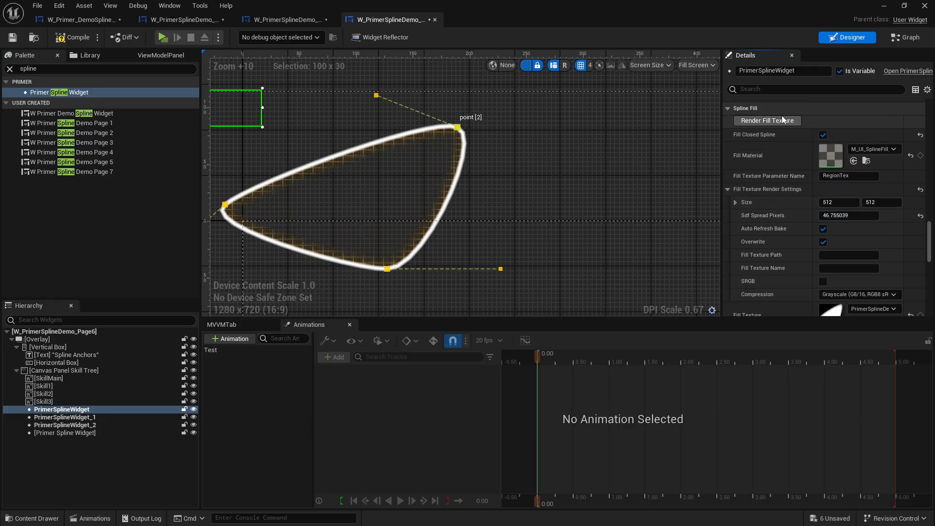
- Run the demo preview, enable spline editing and move the closed spline's upper-left point upward
{"action": "left_click", "coordinate": [164, 38]}
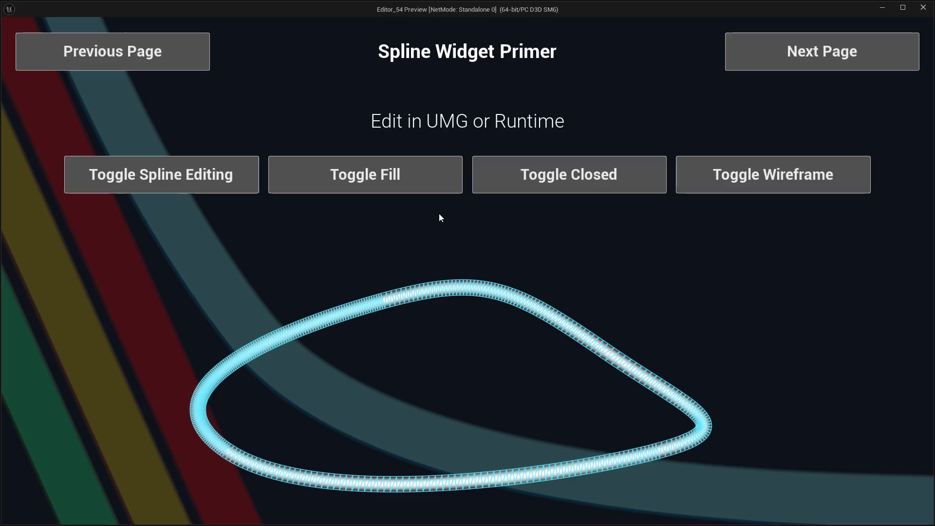
{"action": "left_click", "coordinate": [253, 173]}
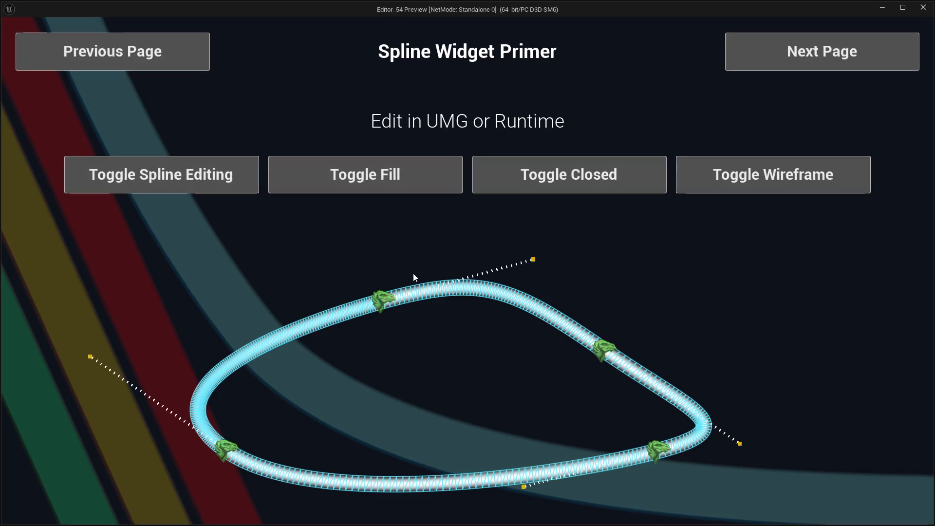
{"action": "left_click_drag", "start_coordinate": [380, 282], "coordinate": [376, 243]}
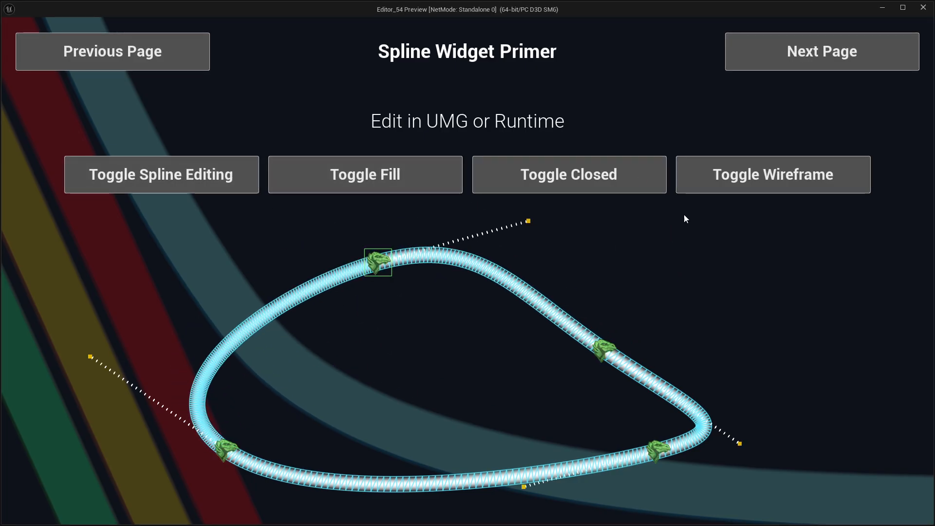
- Turn off the wireframe, raise the right-hand upper point and its tangent handle, and turn on the spline fill
{"action": "left_click", "coordinate": [687, 188]}
{"action": "left_click_drag", "start_coordinate": [609, 350], "coordinate": [604, 321]}
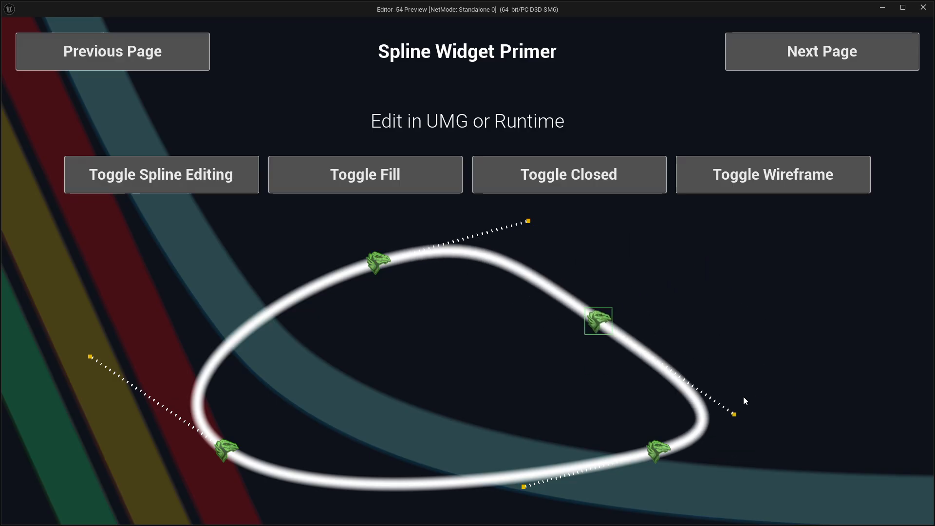
{"action": "left_click_drag", "start_coordinate": [733, 416], "coordinate": [780, 297]}
{"action": "left_click", "coordinate": [404, 190]}
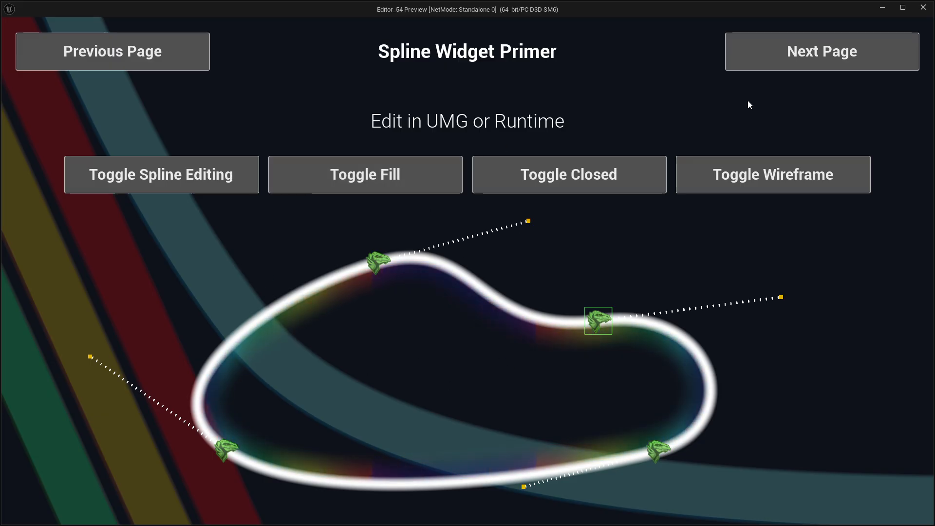
- Go to the Display a Real World Spline page and cycle through the parsed world spline components
{"action": "left_click", "coordinate": [798, 70]}
{"action": "left_click", "coordinate": [331, 186]}
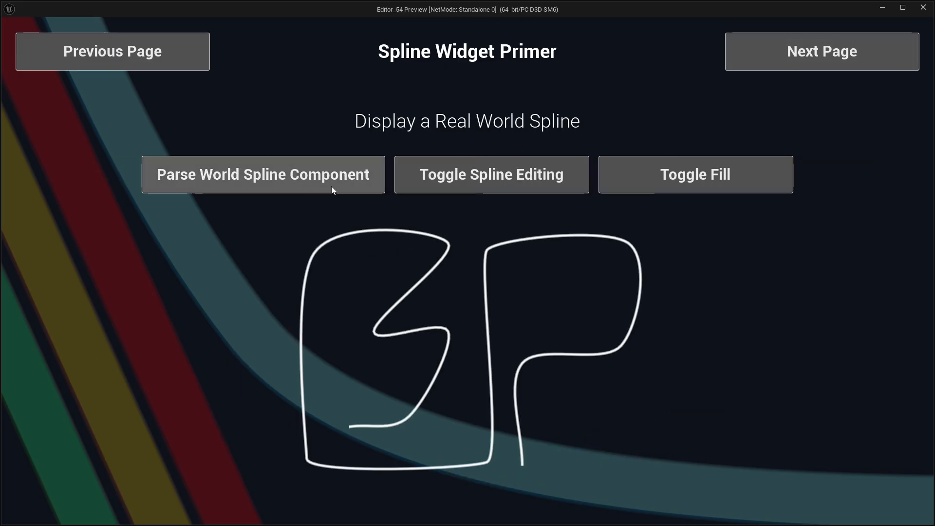
{"action": "left_click", "coordinate": [315, 185]}
{"action": "left_click", "coordinate": [306, 179]}
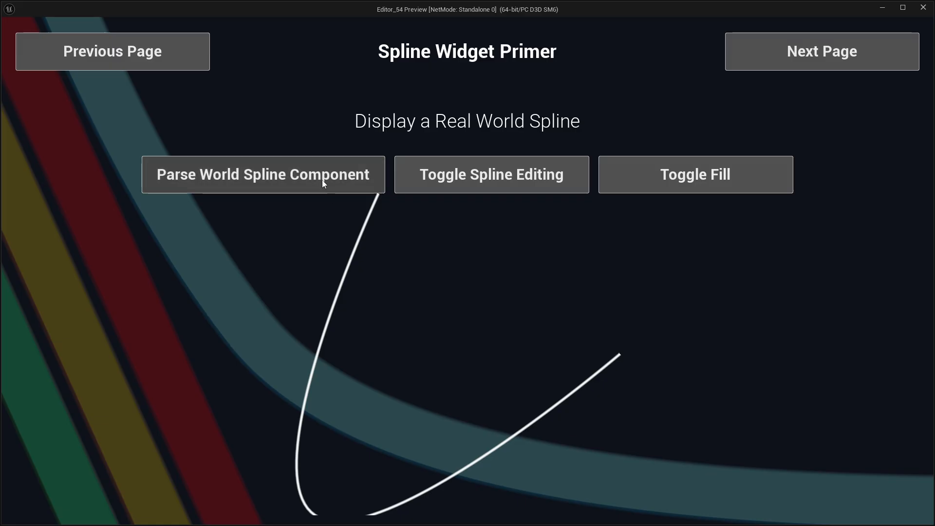
{"action": "left_click", "coordinate": [322, 179]}
{"action": "left_click", "coordinate": [324, 180]}
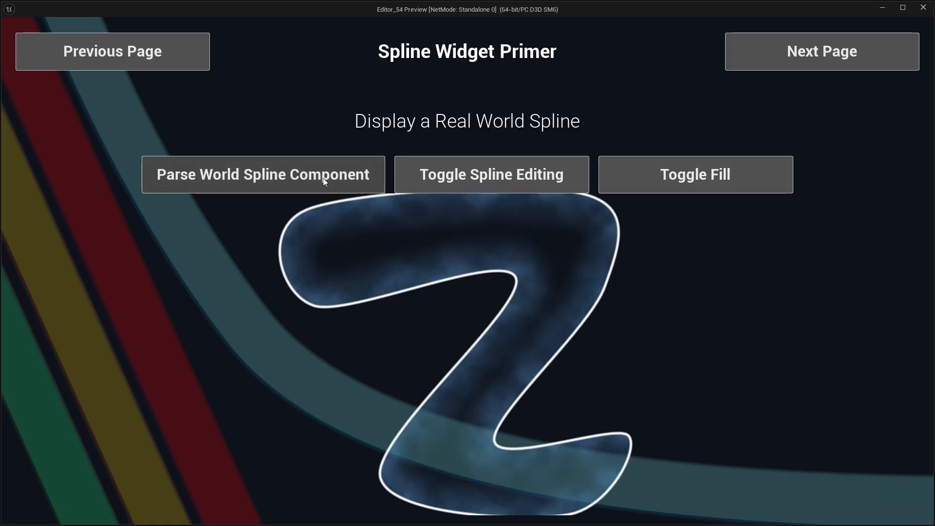
{"action": "left_click", "coordinate": [324, 180]}
{"action": "left_click", "coordinate": [324, 180]}
{"action": "left_click", "coordinate": [323, 181]}
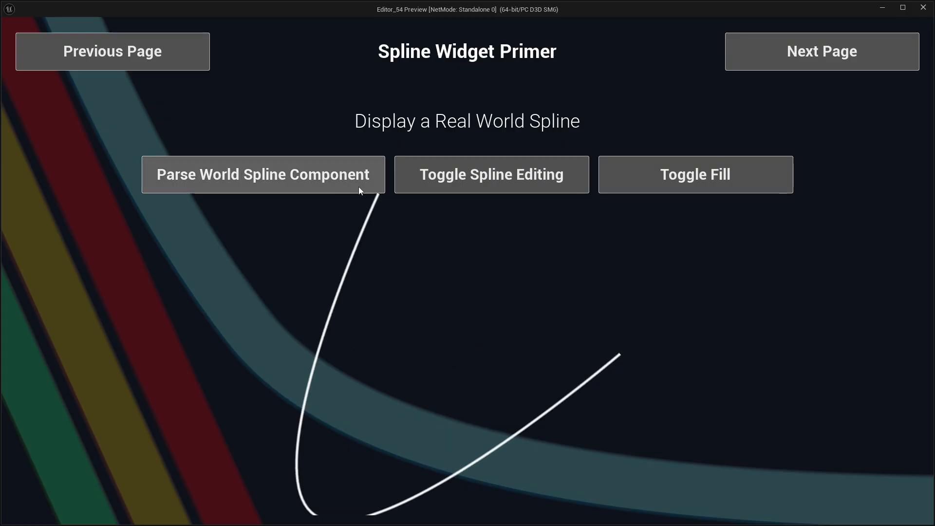
- Go to the Fill Settings page and cycle the fill materials on the closed splines
{"action": "left_click", "coordinate": [826, 60]}
{"action": "left_click", "coordinate": [337, 174]}
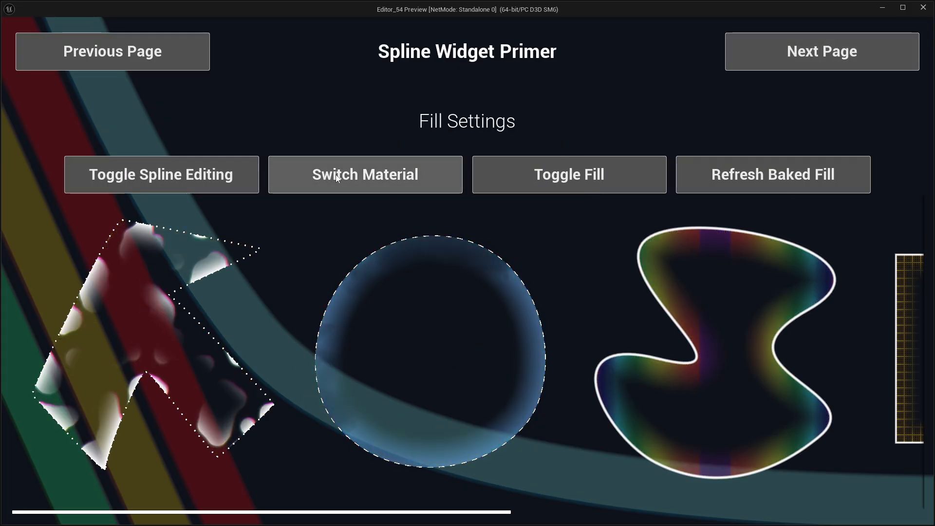
{"action": "left_click", "coordinate": [360, 183]}
{"action": "left_click", "coordinate": [361, 182]}
{"action": "left_click", "coordinate": [361, 181]}
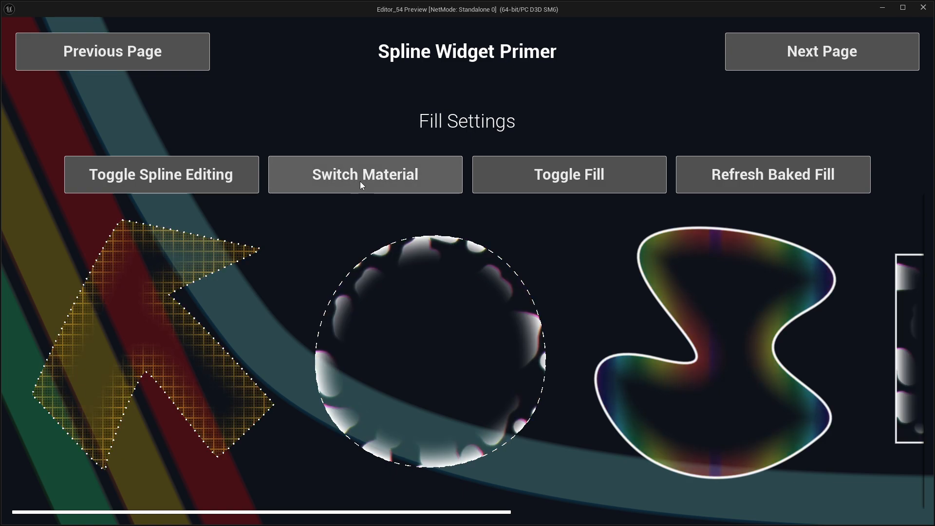
{"action": "left_click", "coordinate": [360, 181]}
{"action": "left_click", "coordinate": [361, 182]}
- On the Path Intervals page, raise the Speed slider to a little under half and cycle through the interval materials
{"action": "left_click", "coordinate": [741, 66]}
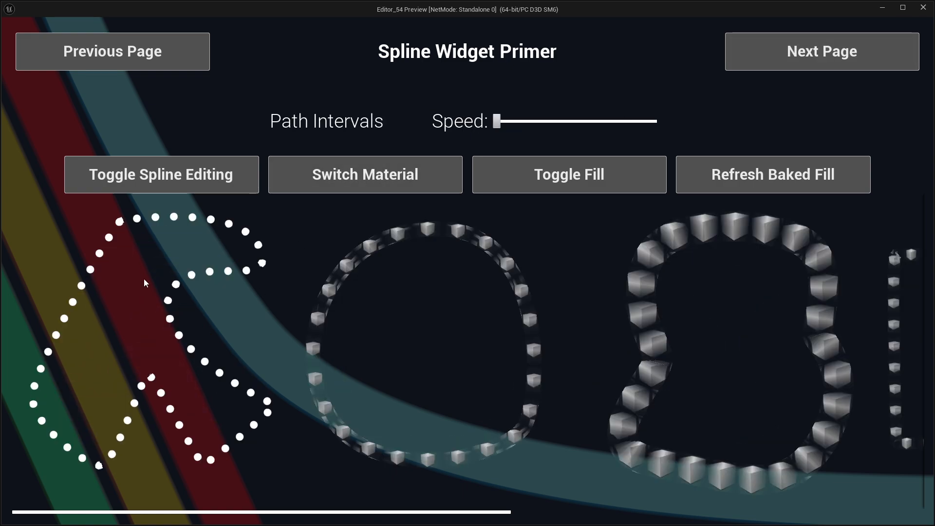
{"action": "left_click", "coordinate": [566, 121]}
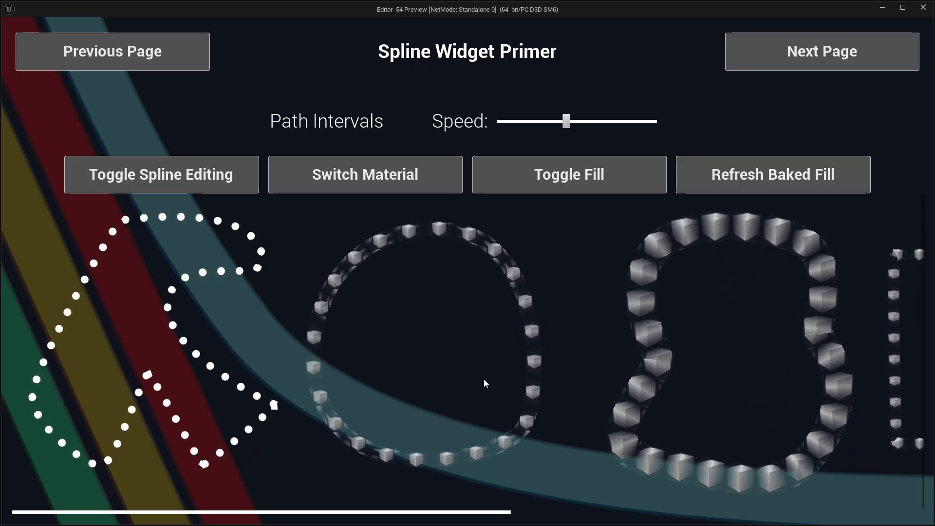
{"action": "left_click", "coordinate": [336, 178]}
{"action": "left_click", "coordinate": [362, 173]}
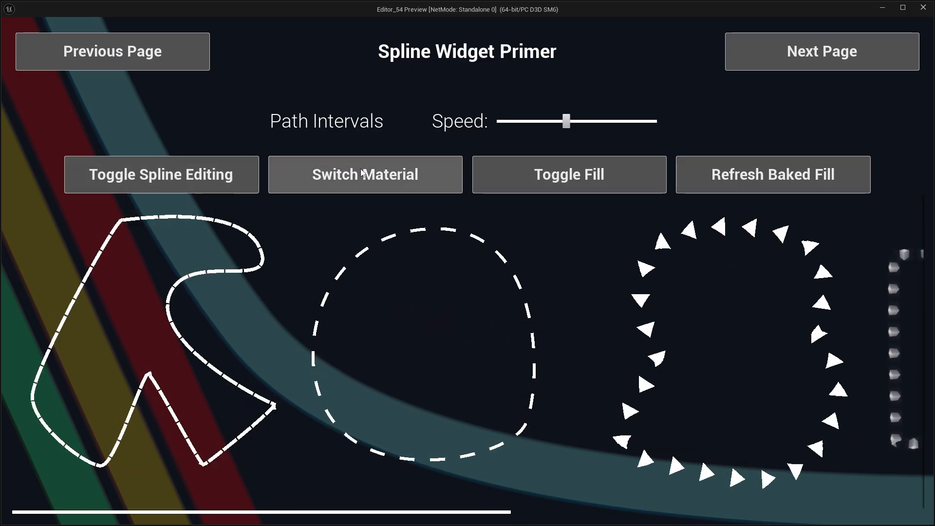
{"action": "left_click", "coordinate": [362, 173]}
{"action": "left_click", "coordinate": [362, 173]}
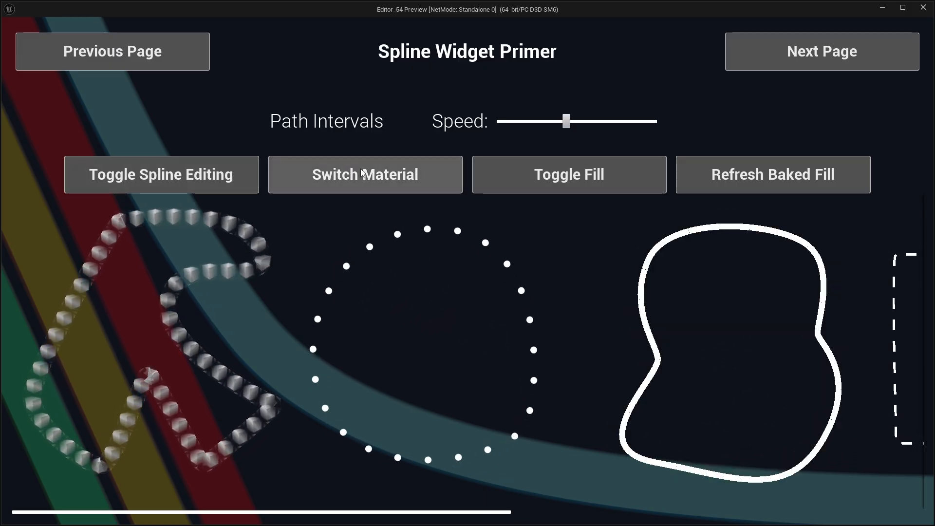
{"action": "left_click", "coordinate": [362, 173]}
{"action": "left_click", "coordinate": [361, 173]}
{"action": "left_click", "coordinate": [362, 173]}
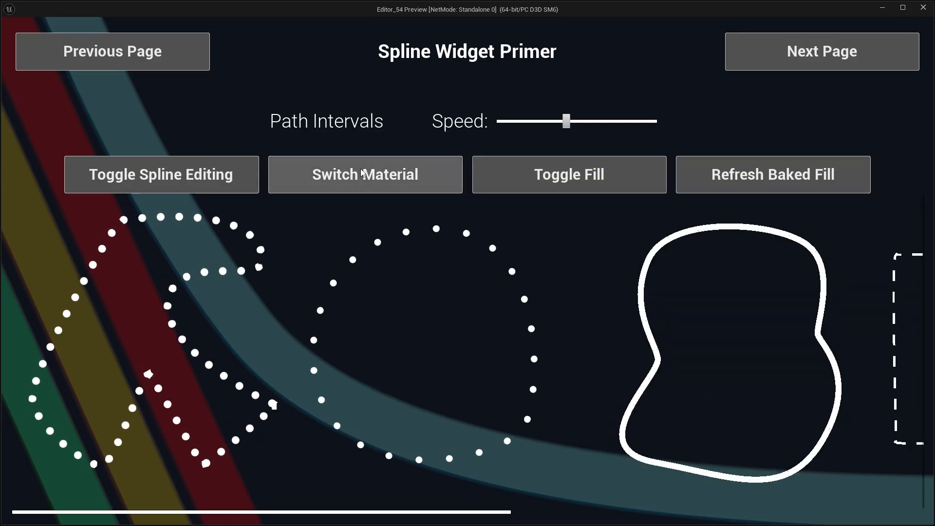
- Advance past the Sequencer Animation and Spline Anchors pages to Debugging and toggle the spline's wireframe on and off
{"action": "left_click", "coordinate": [784, 60]}
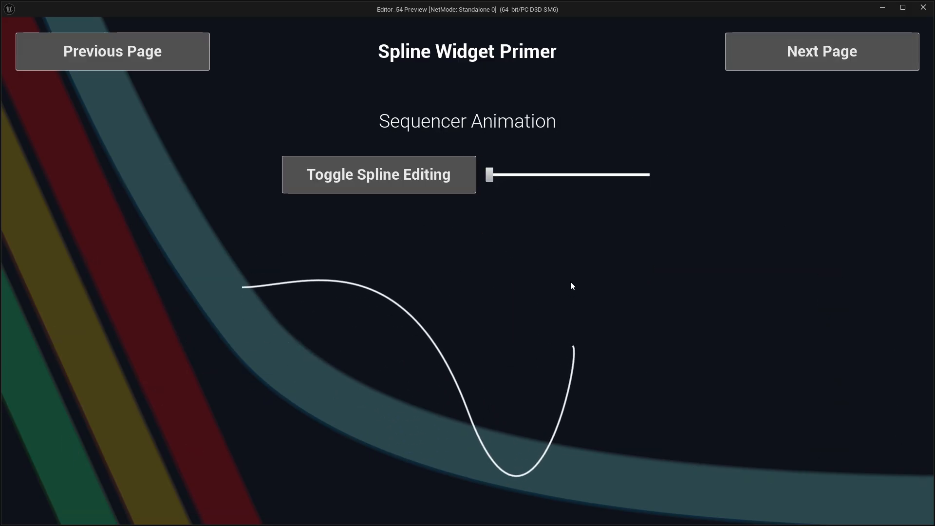
{"action": "left_click", "coordinate": [816, 56]}
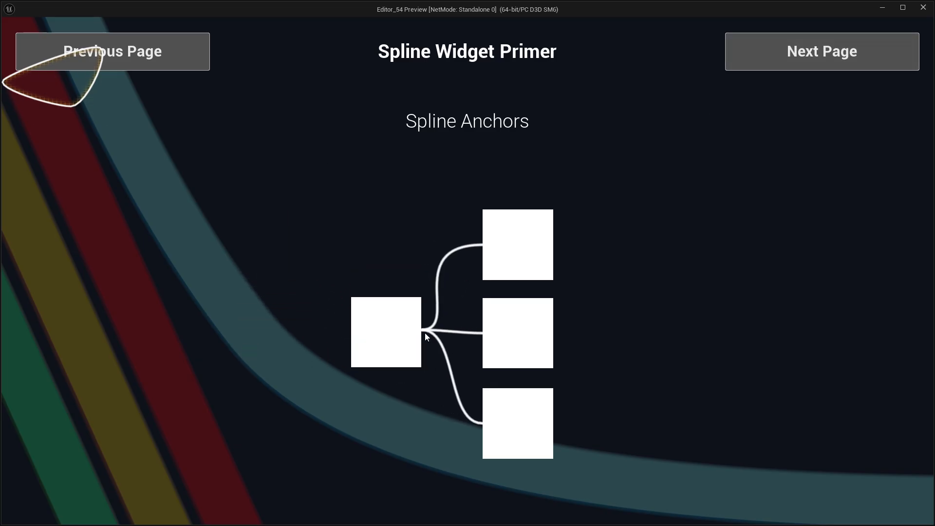
{"action": "left_click", "coordinate": [818, 65]}
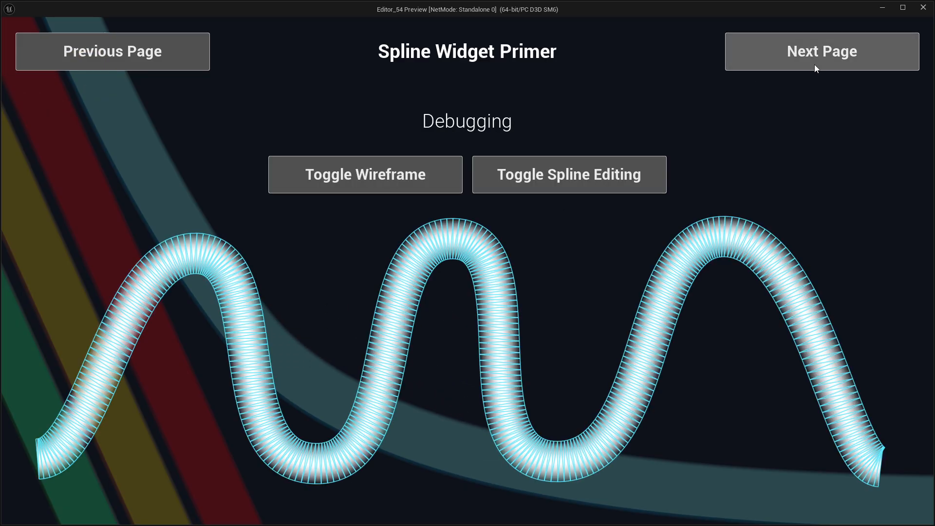
{"action": "left_click", "coordinate": [377, 172]}
{"action": "left_click", "coordinate": [377, 171]}
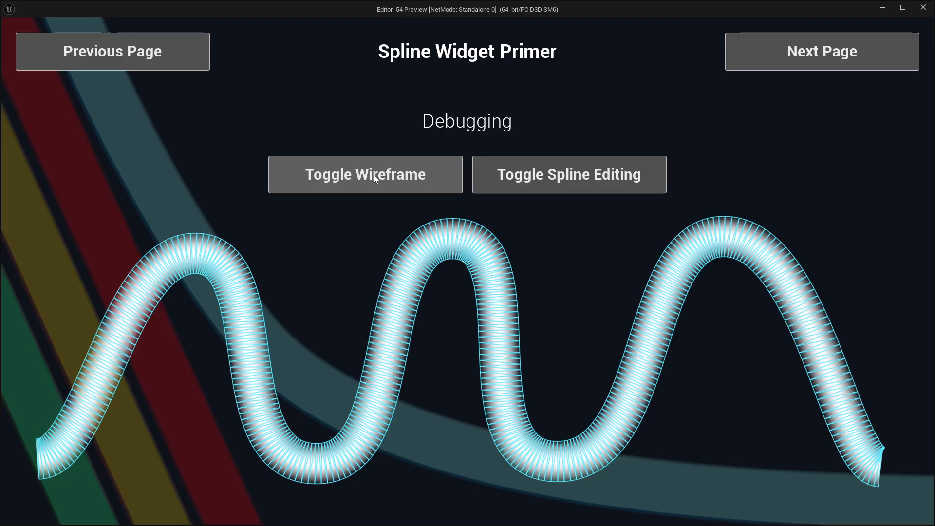
{"action": "left_click", "coordinate": [377, 171]}
- Enable spline editing on the Debugging page, move the middle crest's point slightly down and left, and close the preview
{"action": "left_click", "coordinate": [554, 186]}
{"action": "left_click_drag", "start_coordinate": [456, 239], "coordinate": [438, 252]}
{"action": "left_click", "coordinate": [774, 65]}
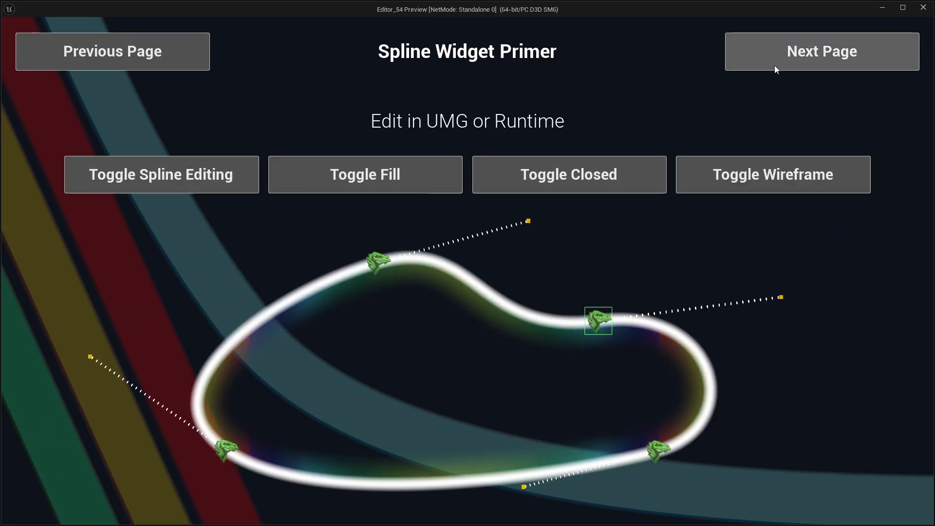
{"action": "left_click", "coordinate": [921, 7]}
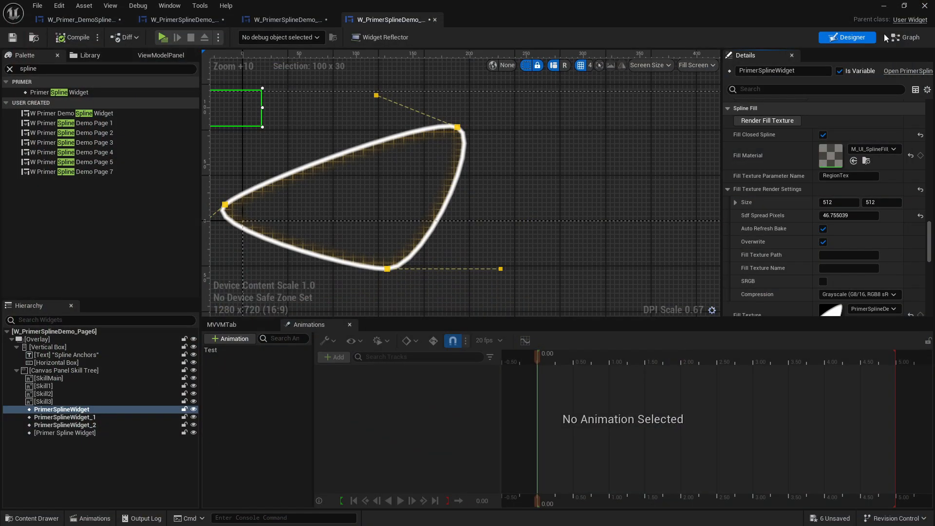
- Select the Canvas Panel Skill Tree and bring the whole Spline Anchors page into view in the designer
{"action": "left_click", "coordinate": [602, 274]}
{"action": "scroll", "coordinate": [591, 262], "scroll_direction": "down", "scroll_amount": 5}
{"action": "right_click_drag", "start_coordinate": [591, 262], "coordinate": [389, 122]}
{"action": "scroll", "coordinate": [434, 118], "scroll_direction": "down", "scroll_amount": 5}
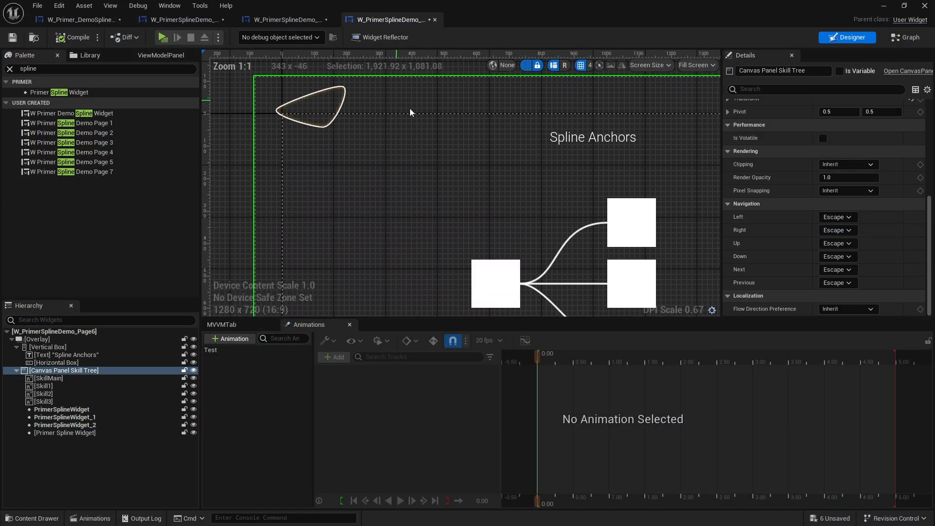
{"action": "scroll", "coordinate": [409, 112], "scroll_direction": "down", "scroll_amount": 4}
{"action": "right_click_drag", "start_coordinate": [495, 175], "coordinate": [463, 161]}
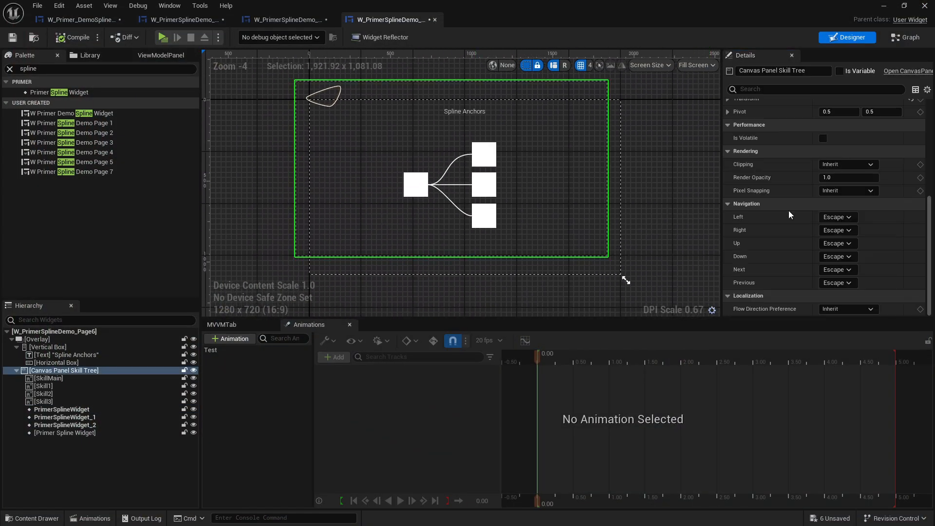